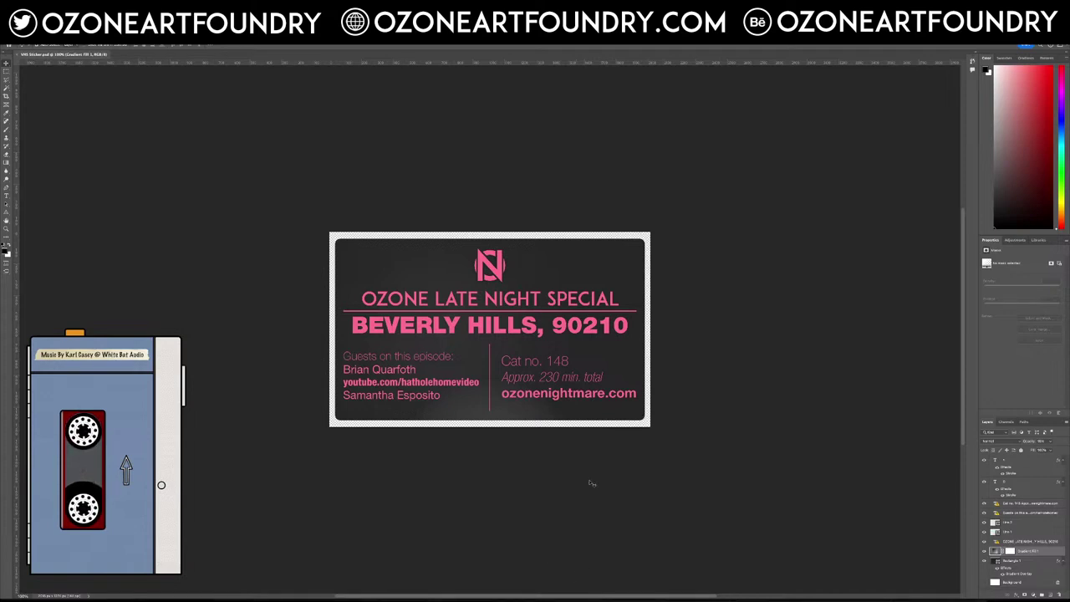
Step: Replace the missing fonts in the catalogue-number text layer with the default font
{"action": "left_click", "coordinate": [6, 233]}
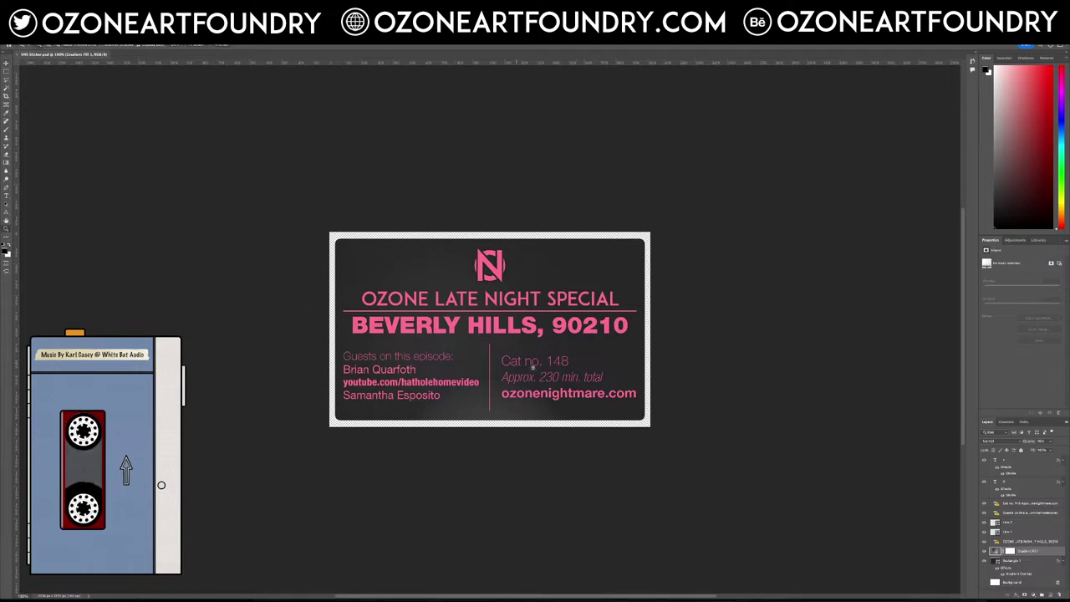
{"action": "left_click", "coordinate": [556, 395]}
{"action": "left_click", "coordinate": [553, 343]}
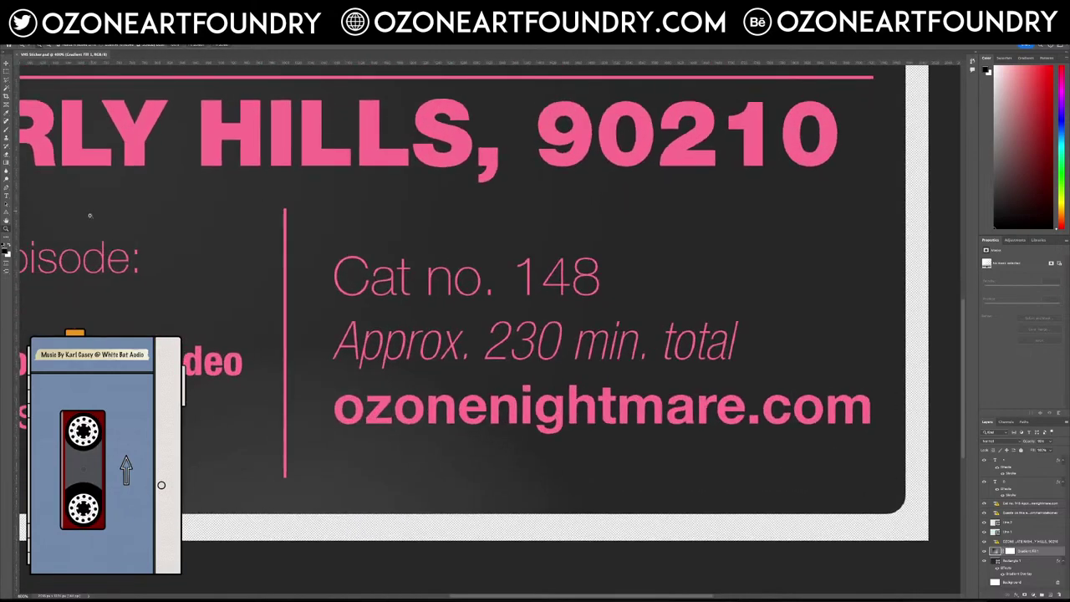
{"action": "left_click", "coordinate": [1025, 504]}
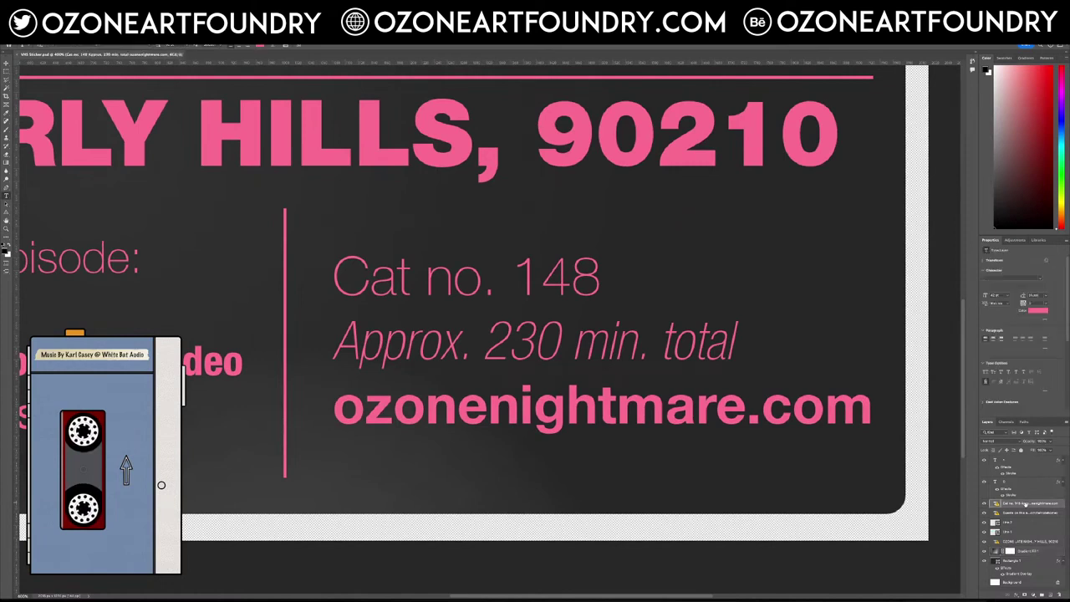
{"action": "left_click", "coordinate": [544, 338]}
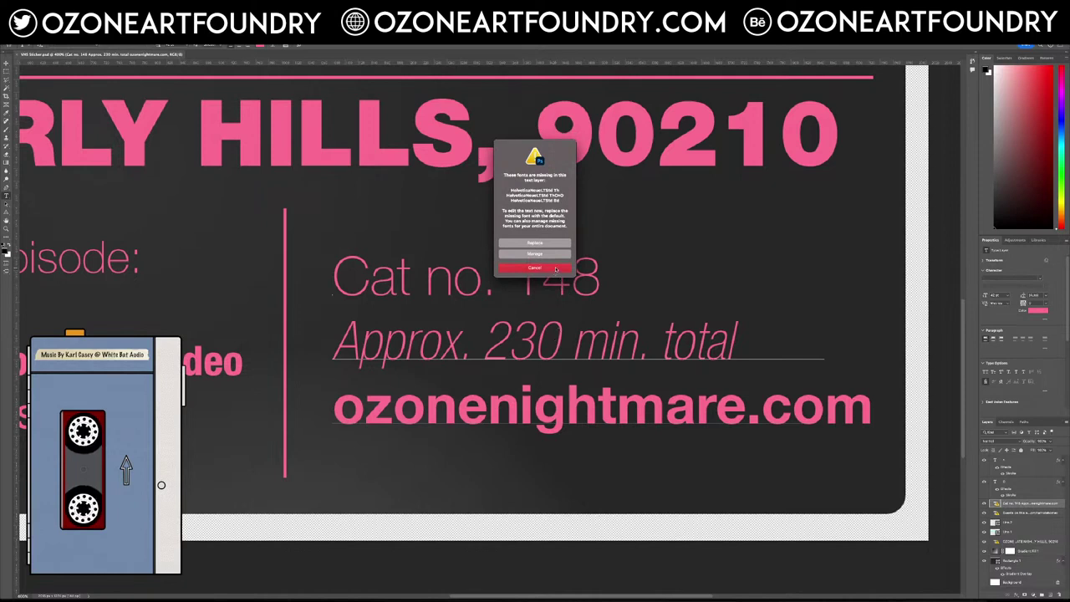
{"action": "left_click", "coordinate": [535, 244]}
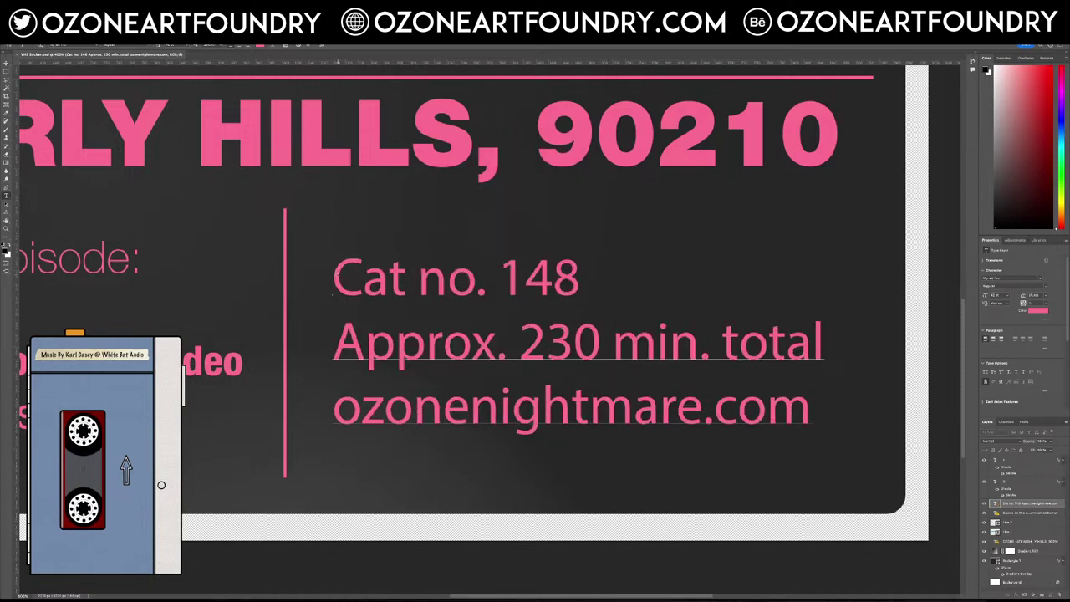
Step: Search the fonts for "helv" and preview Helvetica styles on all three lines of the catalogue-number text
{"action": "left_click_drag", "start_coordinate": [333, 276], "coordinate": [811, 409]}
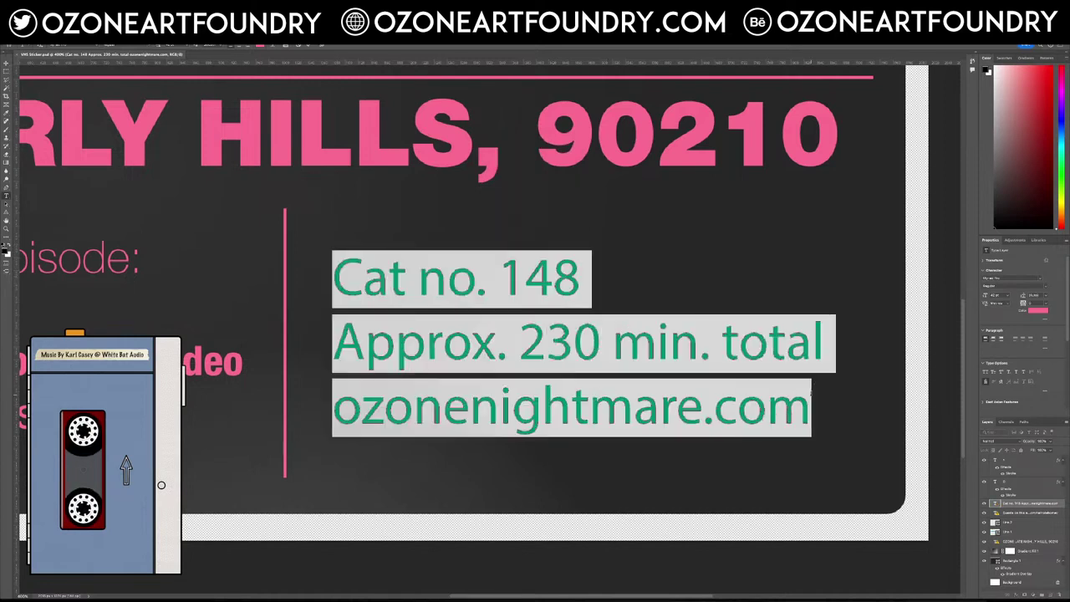
{"action": "left_click", "coordinate": [96, 52]}
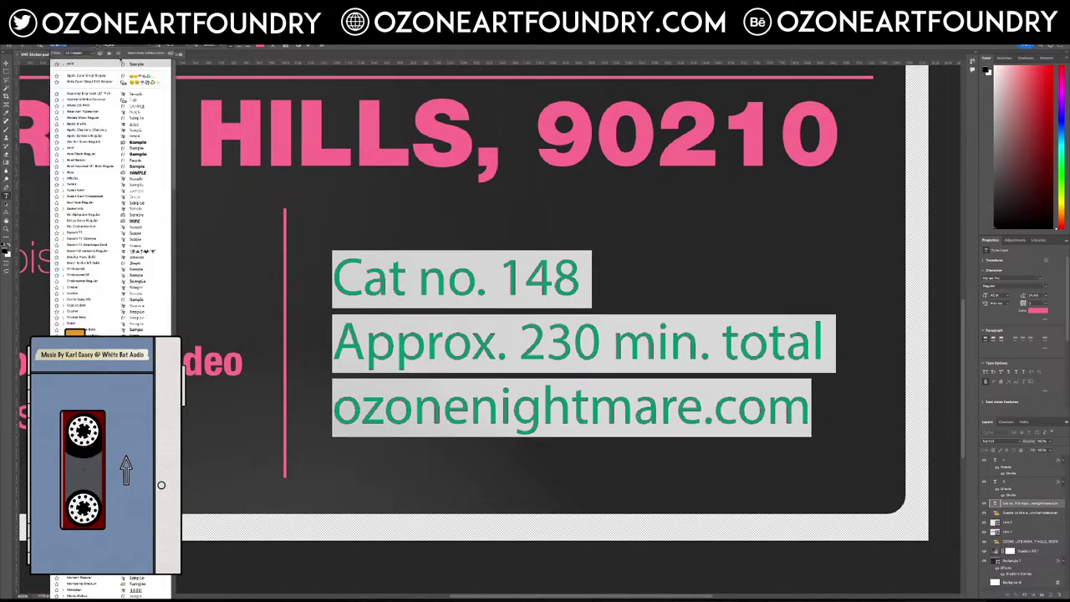
{"action": "left_click", "coordinate": [118, 53]}
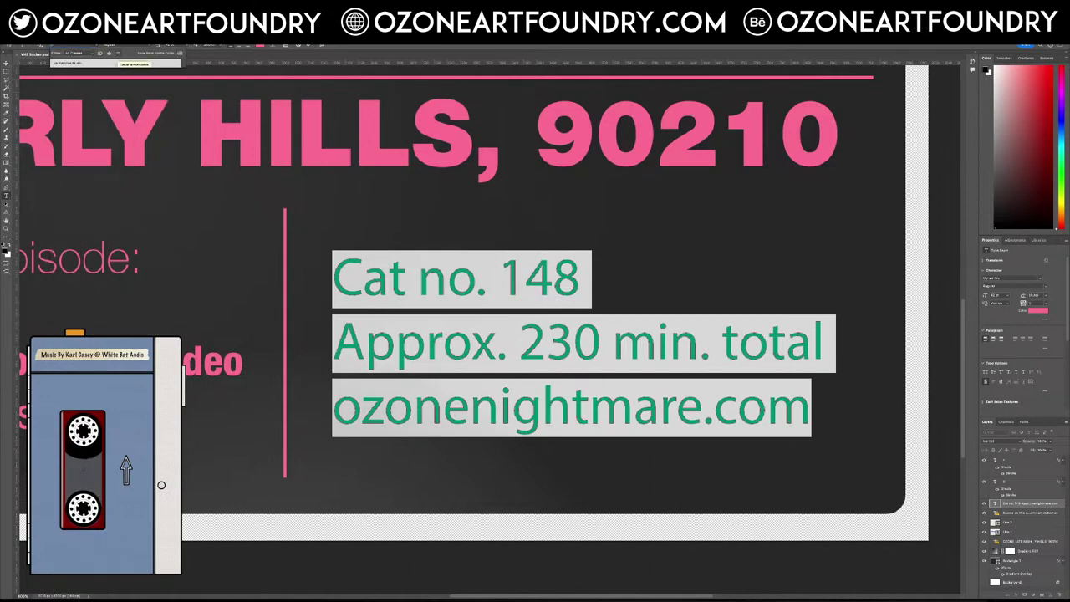
{"action": "left_click", "coordinate": [118, 53]}
{"action": "left_click", "coordinate": [118, 53]}
{"action": "left_click", "coordinate": [118, 53]}
{"action": "type", "text": "helv"}
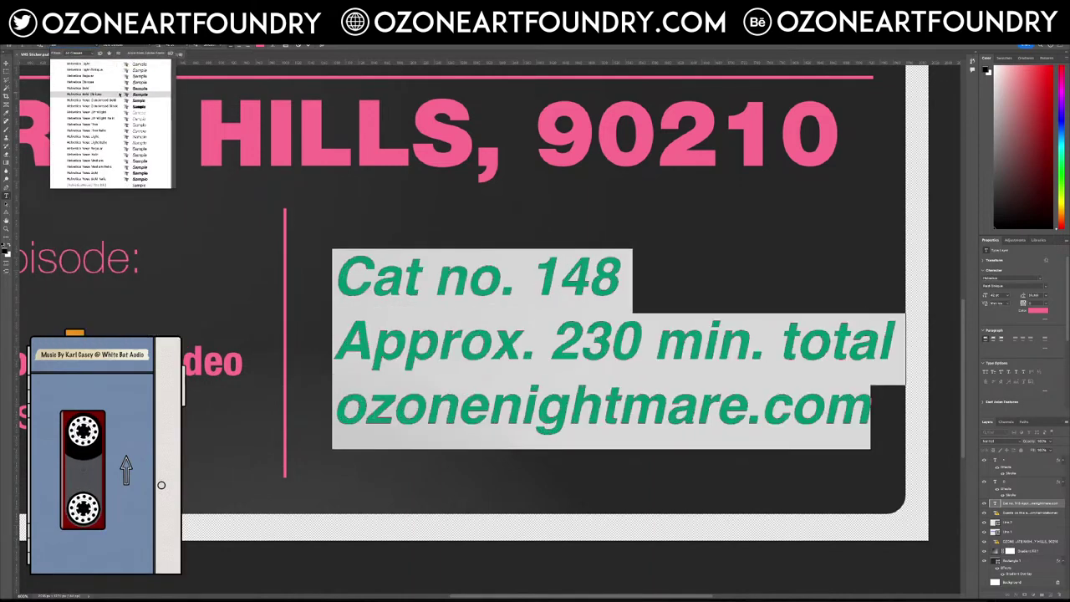
{"action": "key", "text": "Escape"}
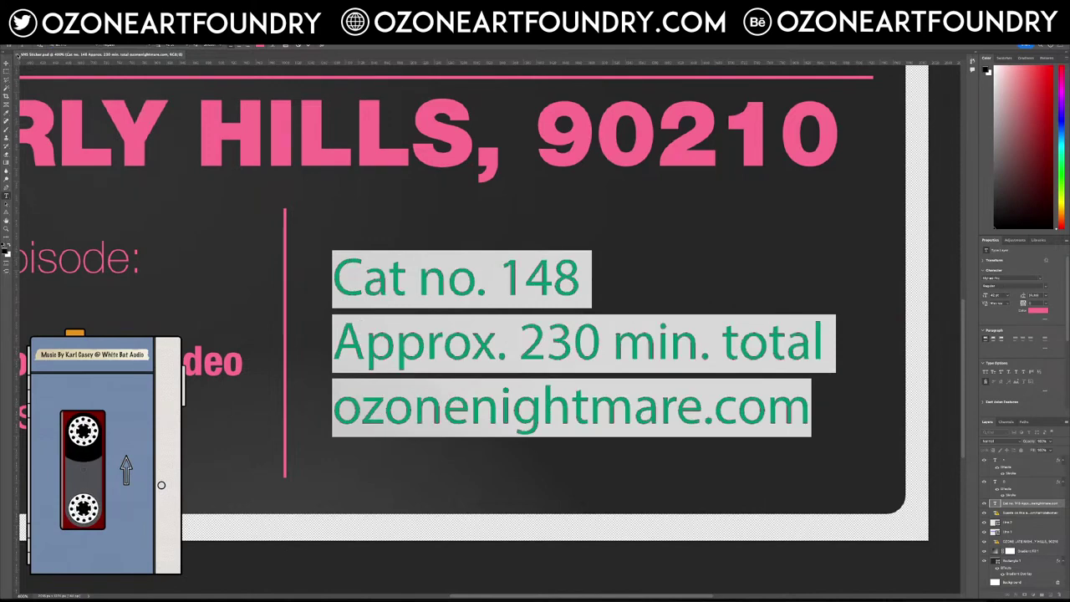
Step: Close the sticker document without saving the font replacement and reopen the original version
{"action": "left_click", "coordinate": [6, 63]}
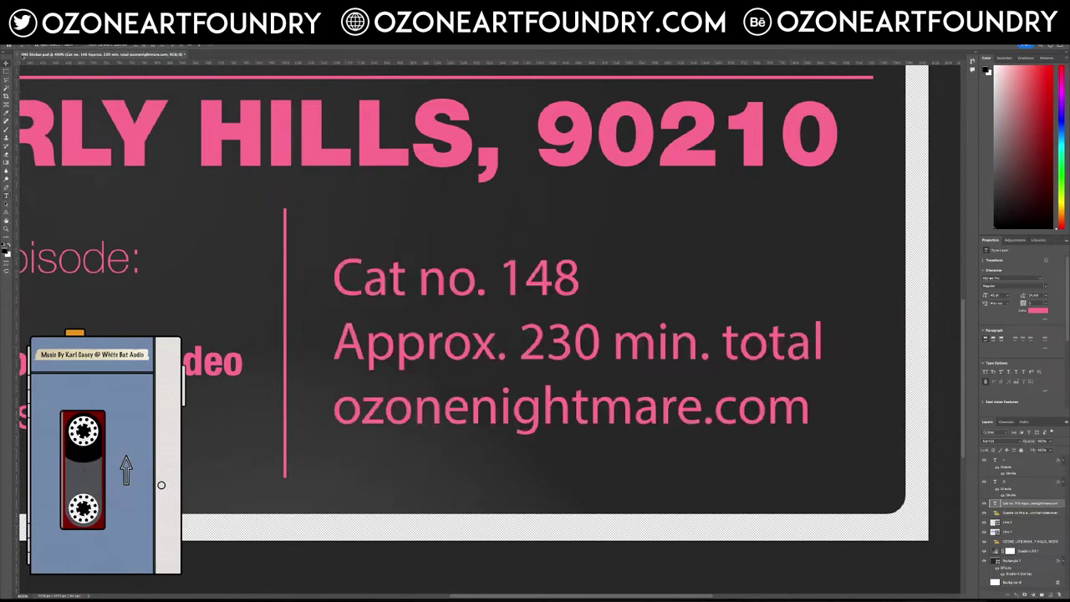
{"action": "left_click", "coordinate": [17, 55]}
{"action": "left_click", "coordinate": [535, 208]}
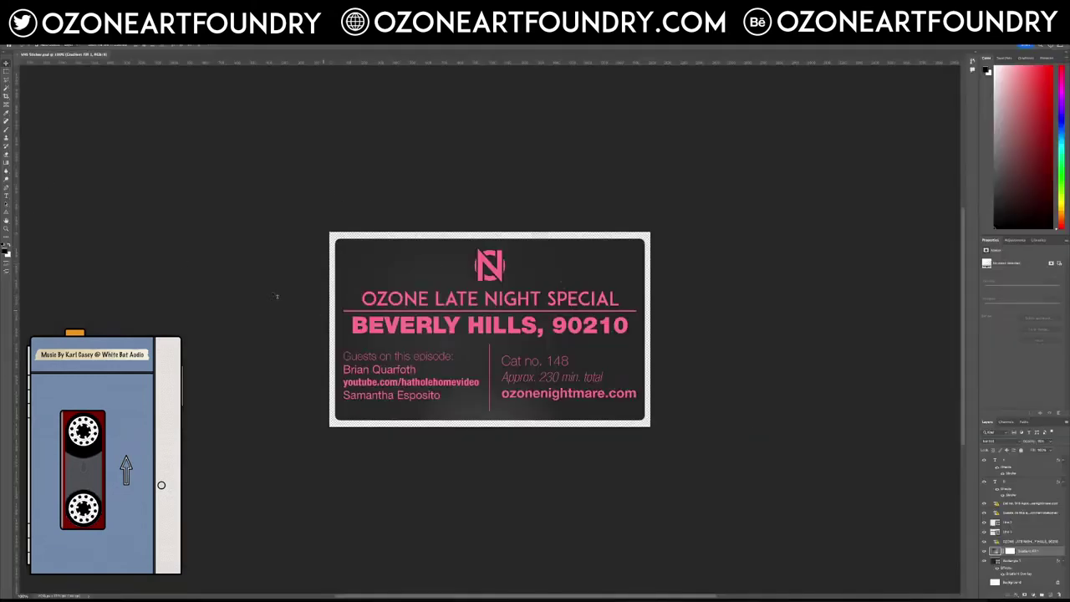
Step: Open the missing-font manager for the catalogue-number text and leave the fonts set to Don't Replace
{"action": "left_click", "coordinate": [555, 350]}
{"action": "left_click", "coordinate": [556, 349]}
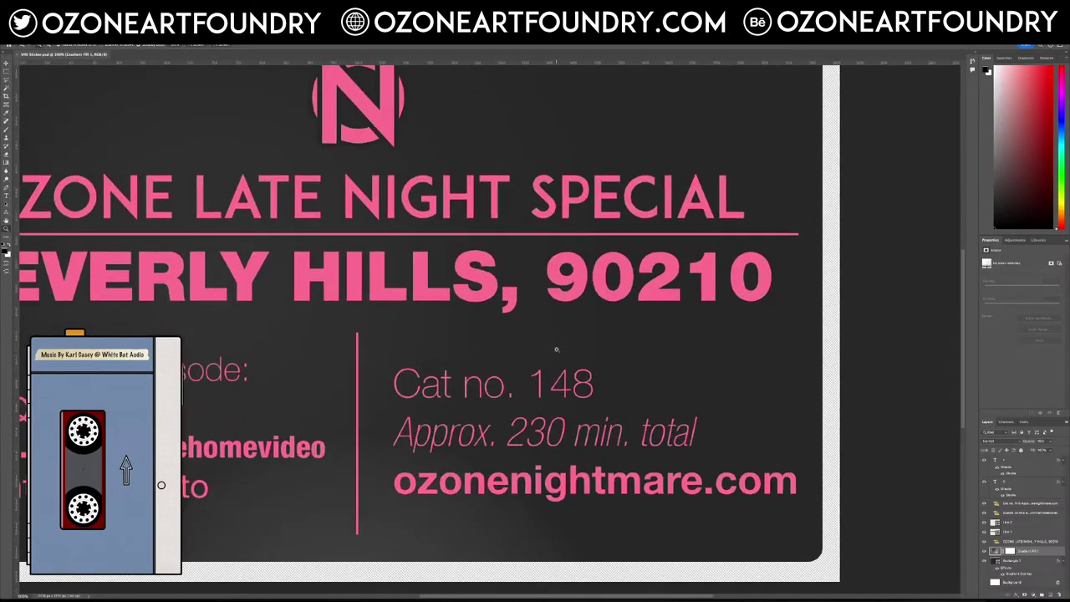
{"action": "key", "text": "t"}
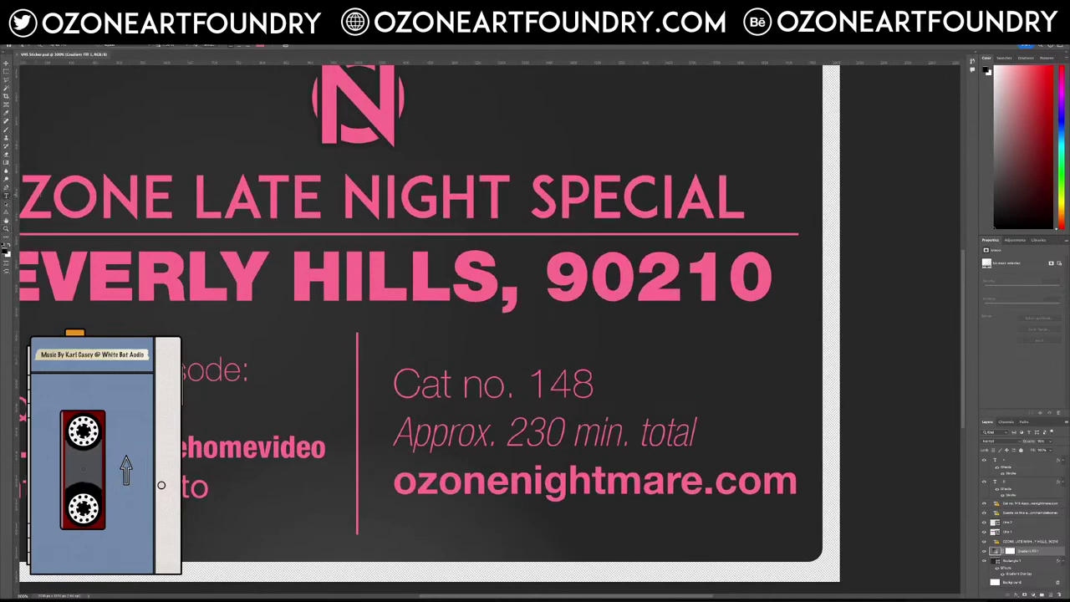
{"action": "left_click", "coordinate": [459, 384]}
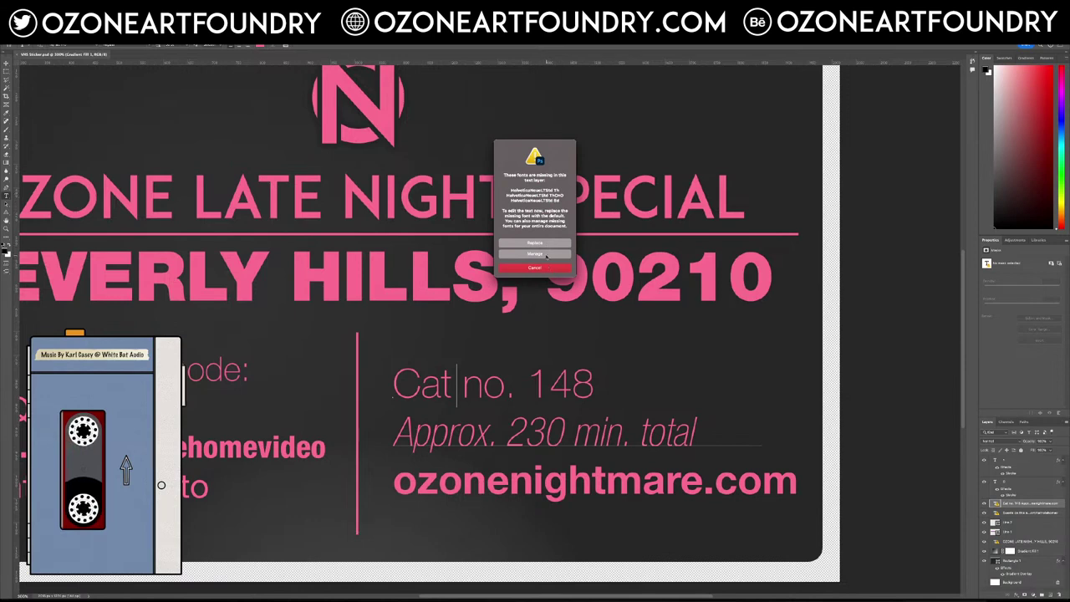
{"action": "left_click", "coordinate": [546, 256]}
{"action": "left_click", "coordinate": [601, 219]}
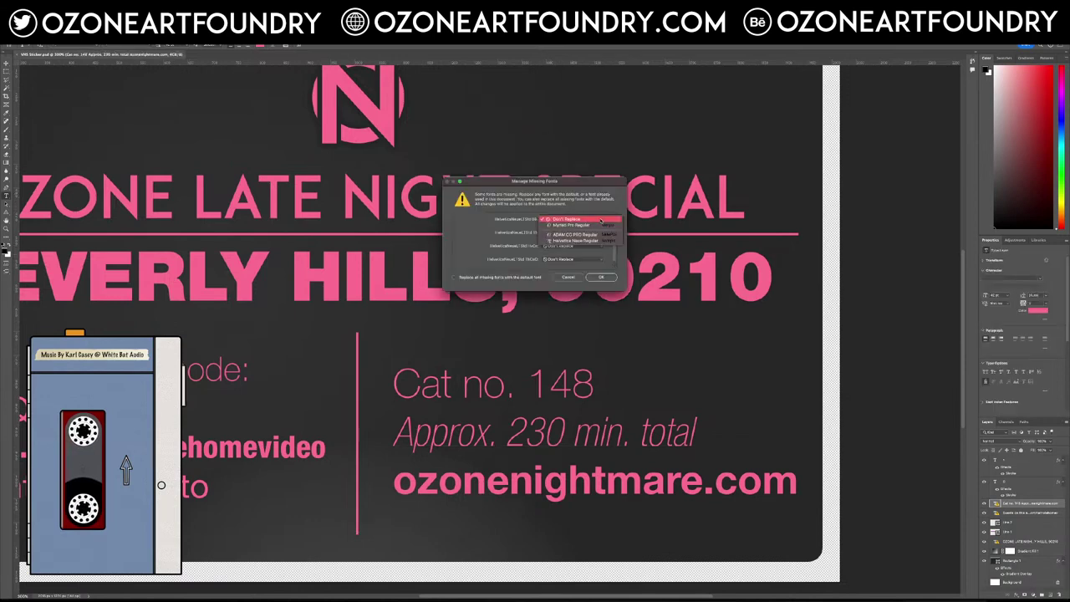
{"action": "left_click", "coordinate": [601, 219]}
{"action": "left_click", "coordinate": [602, 277]}
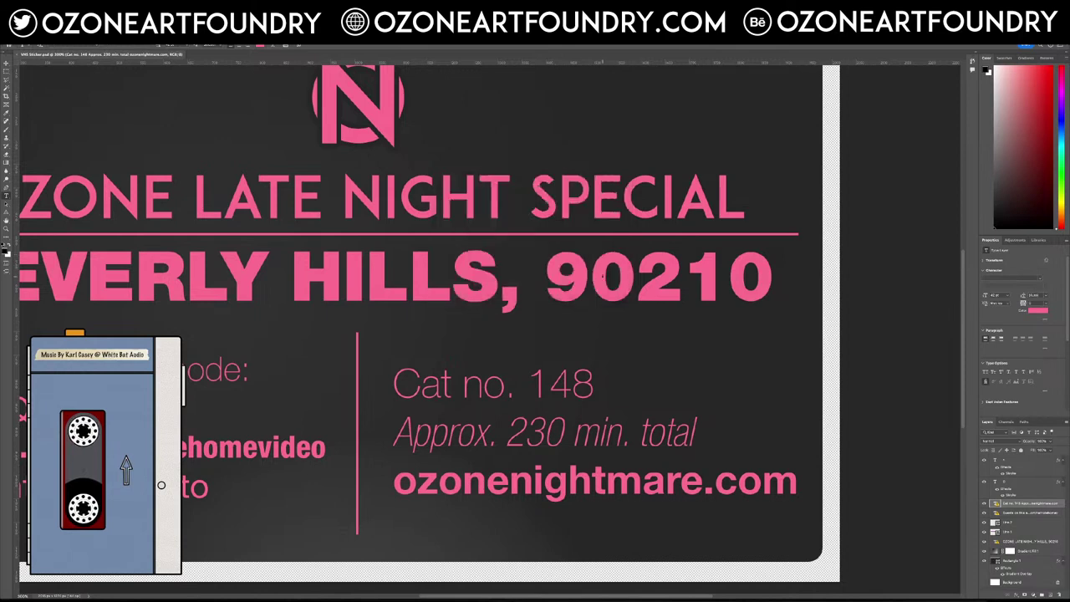
Step: Try to replace the four listed missing Helvetica Neue LT Std fonts with Helvetica Neue Regular
{"action": "left_click", "coordinate": [553, 434]}
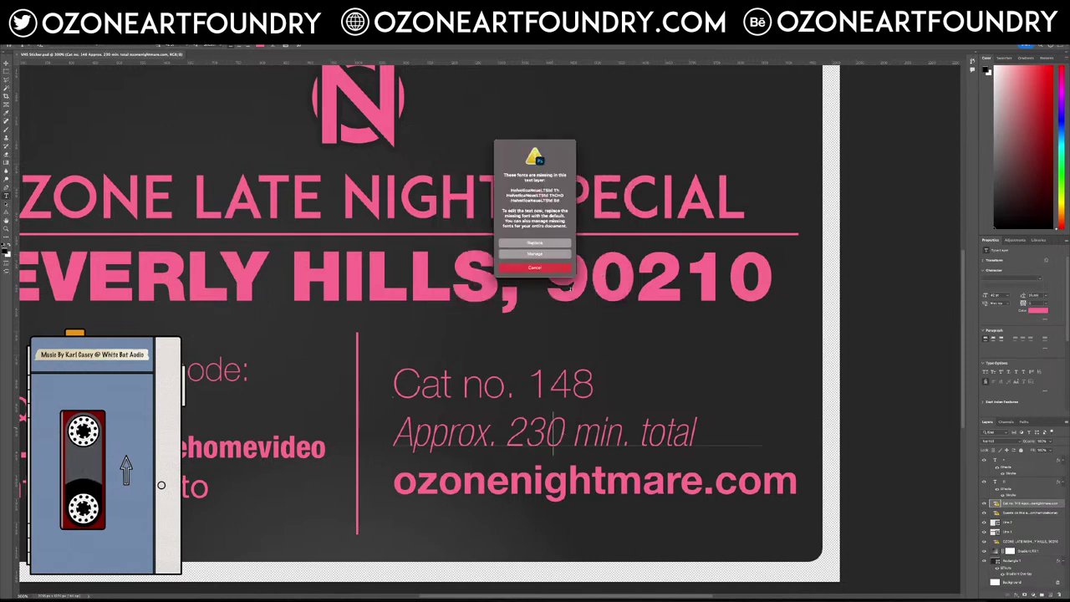
{"action": "left_click", "coordinate": [549, 254]}
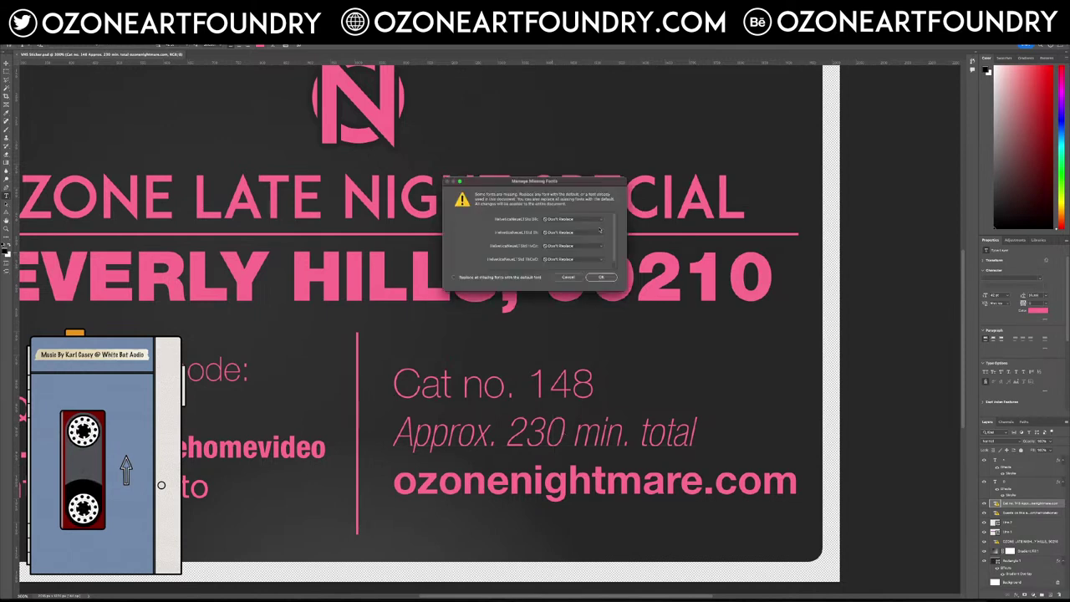
{"action": "left_click", "coordinate": [599, 220]}
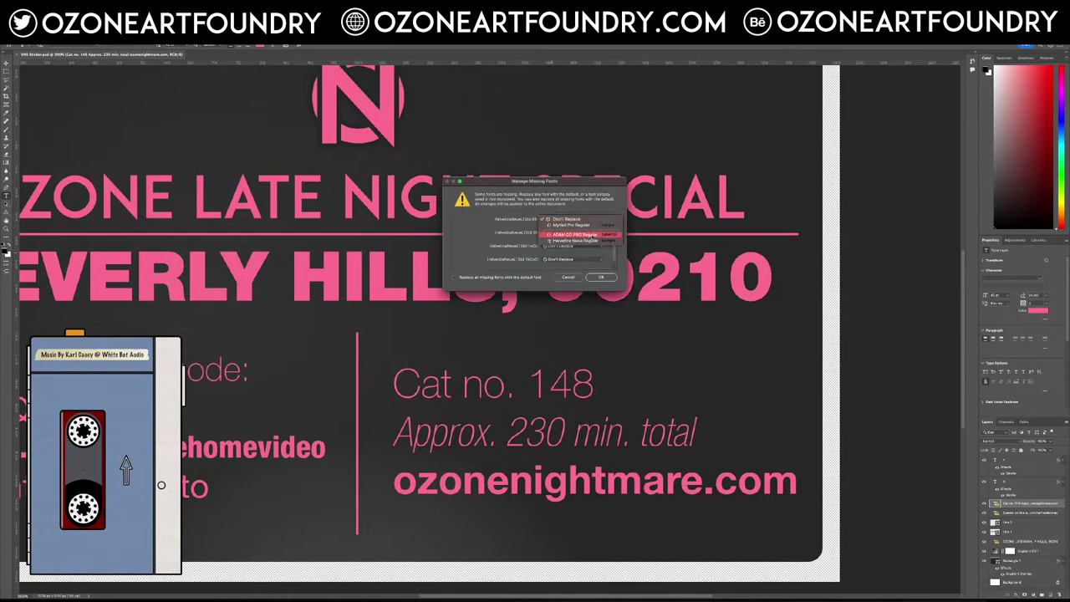
{"action": "left_click", "coordinate": [594, 240]}
{"action": "left_click", "coordinate": [598, 233]}
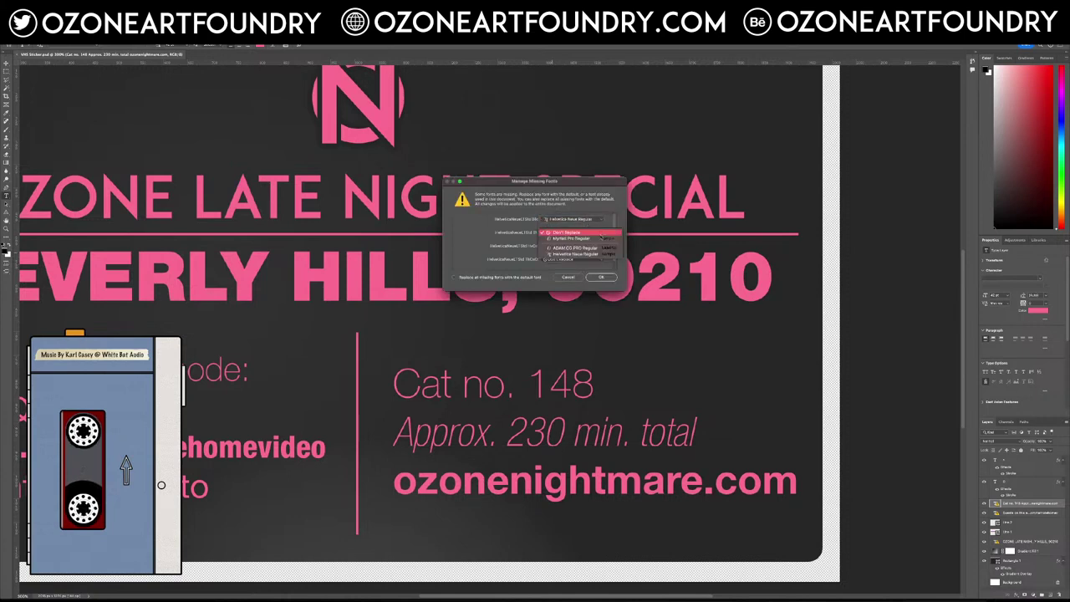
{"action": "left_click", "coordinate": [595, 253]}
{"action": "left_click", "coordinate": [593, 247]}
{"action": "left_click", "coordinate": [577, 267]}
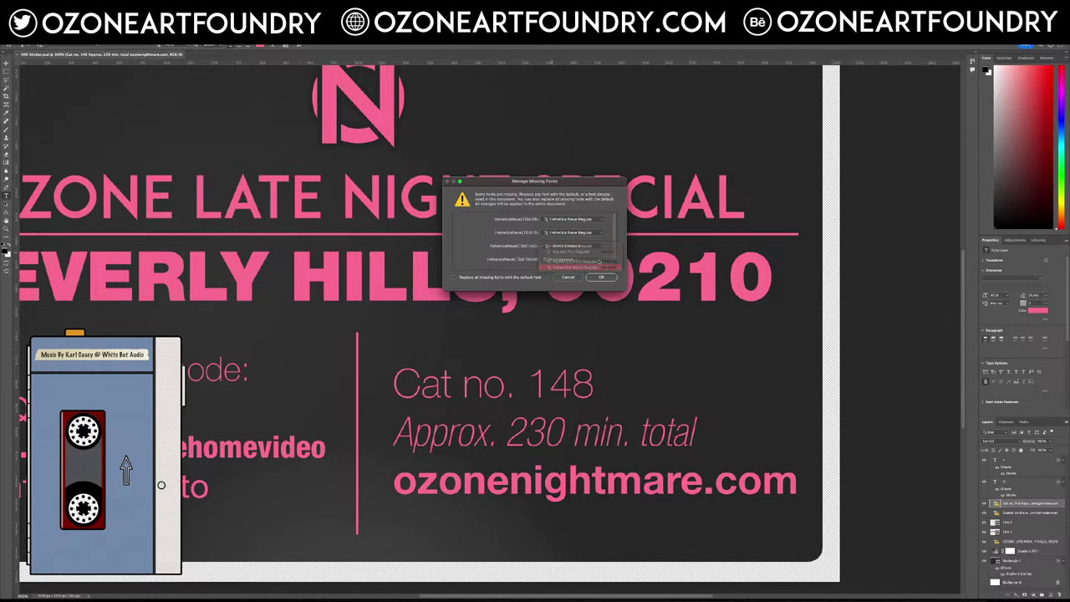
{"action": "left_click", "coordinate": [595, 259]}
{"action": "left_click", "coordinate": [589, 281]}
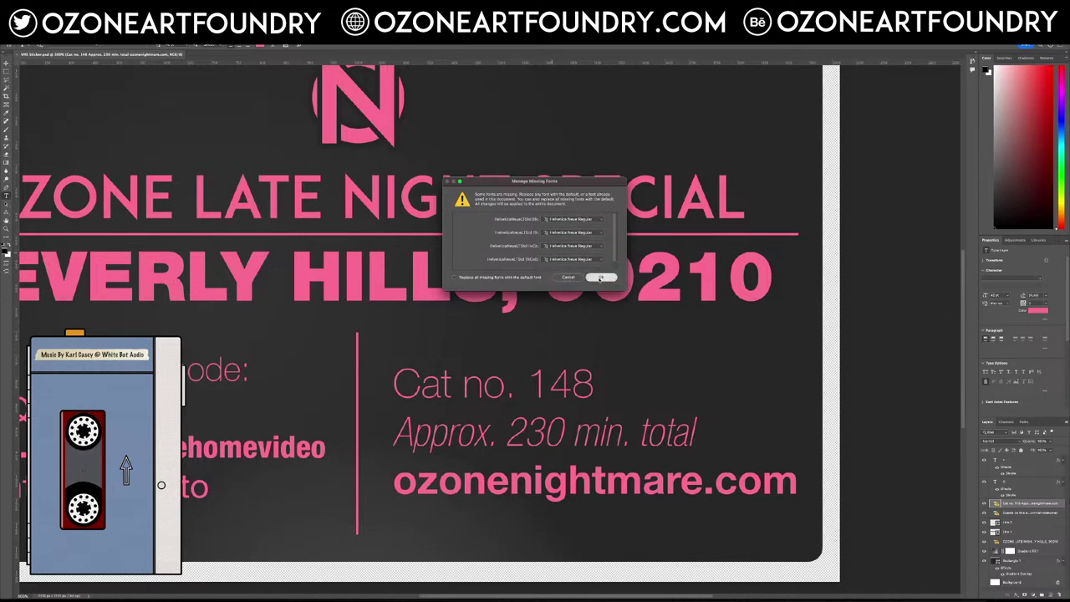
{"action": "left_click", "coordinate": [603, 278]}
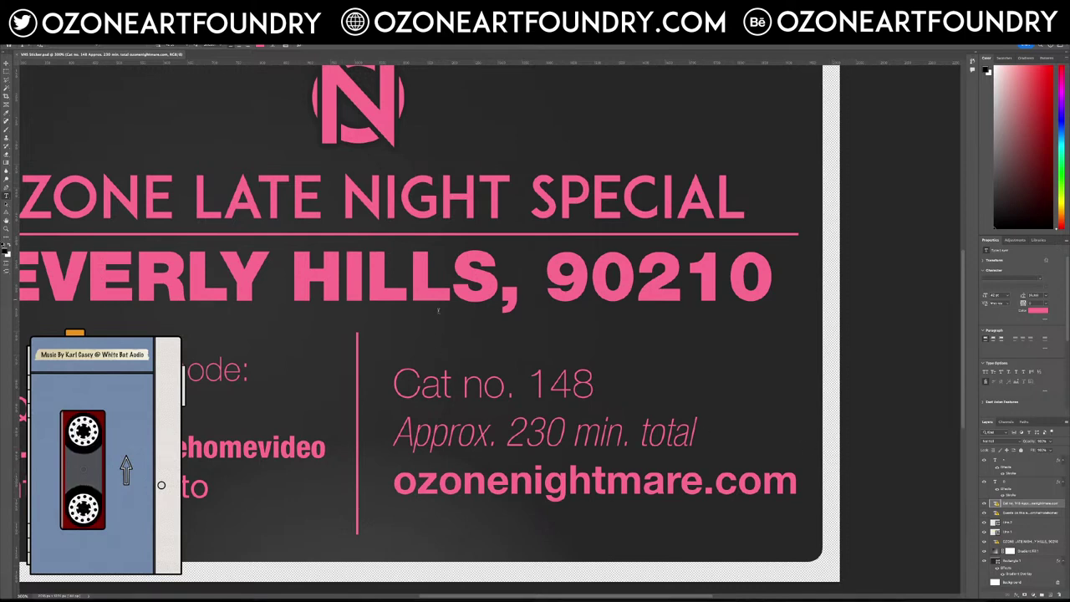
Step: Try to add a new text layer beside the logo on the label with a different font size
{"action": "left_click", "coordinate": [1041, 466]}
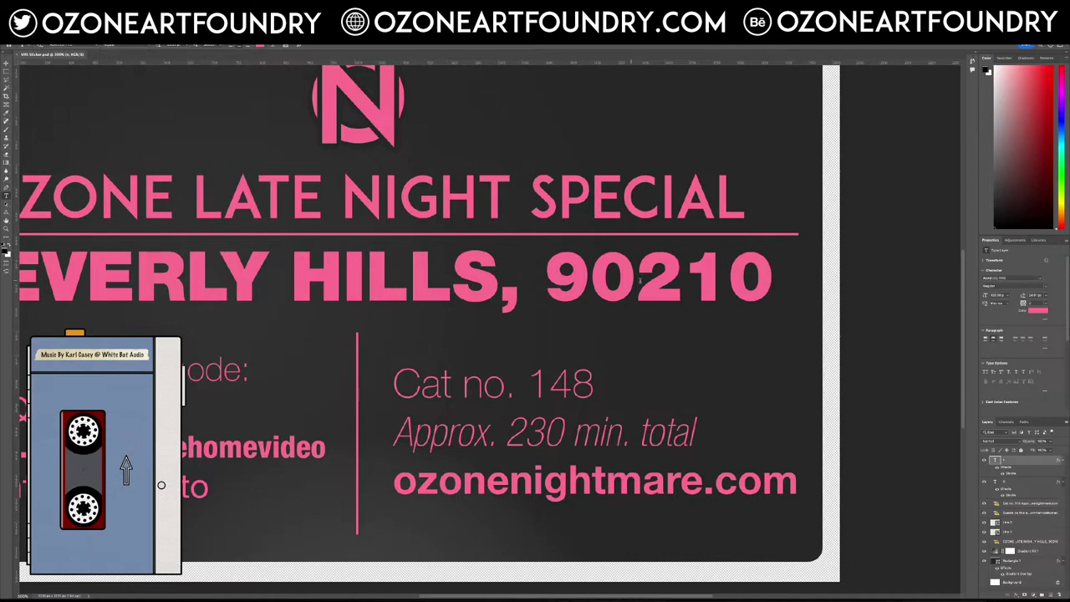
{"action": "scroll", "coordinate": [777, 280], "scroll_direction": "up", "scroll_amount": 5}
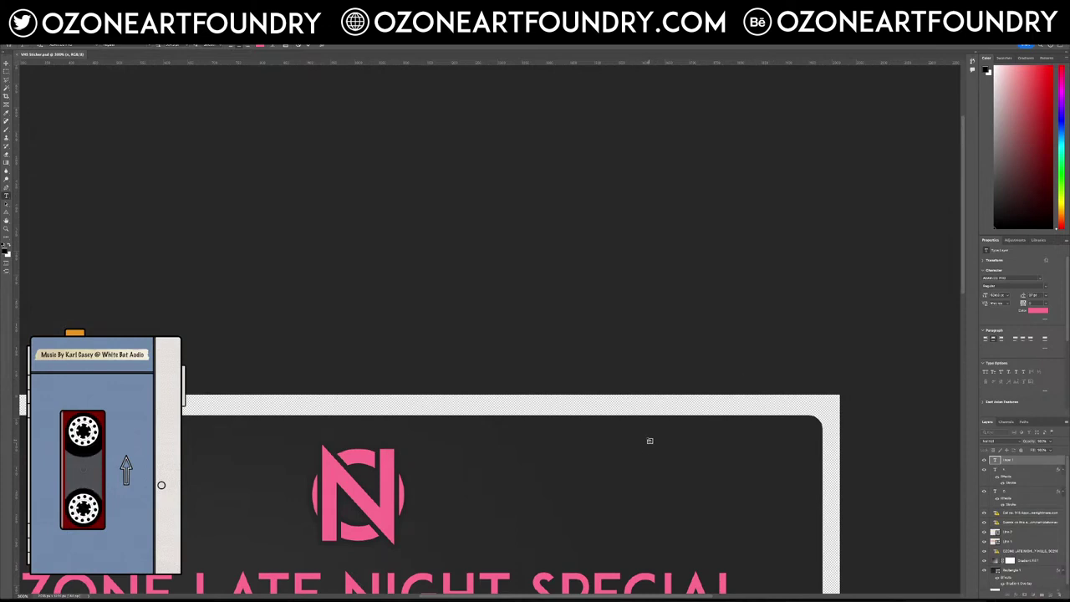
{"action": "left_click", "coordinate": [186, 47]}
{"action": "left_click", "coordinate": [178, 113]}
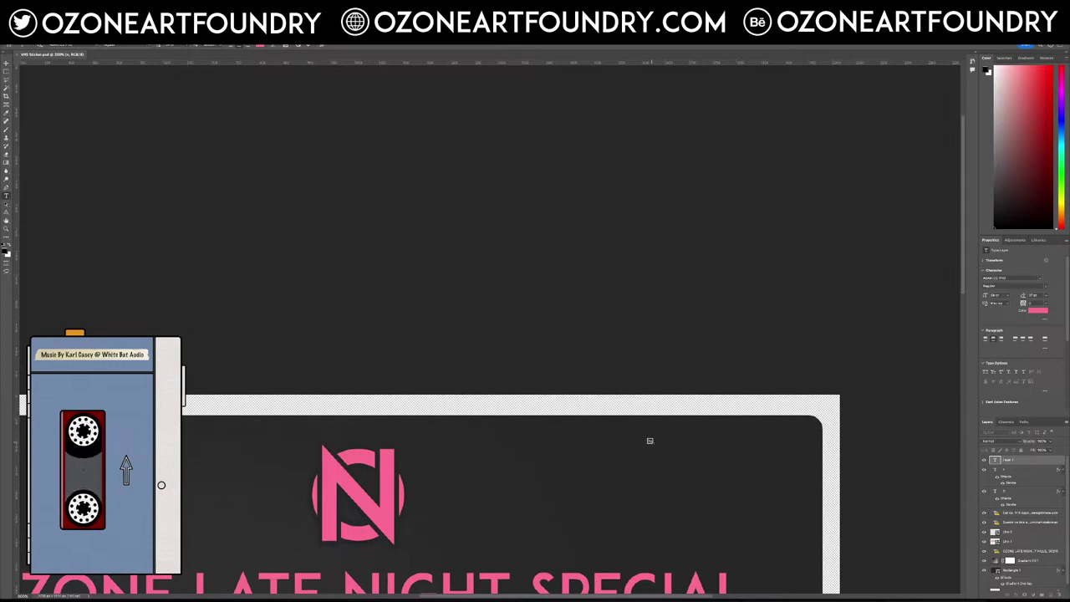
{"action": "left_click", "coordinate": [1016, 460]}
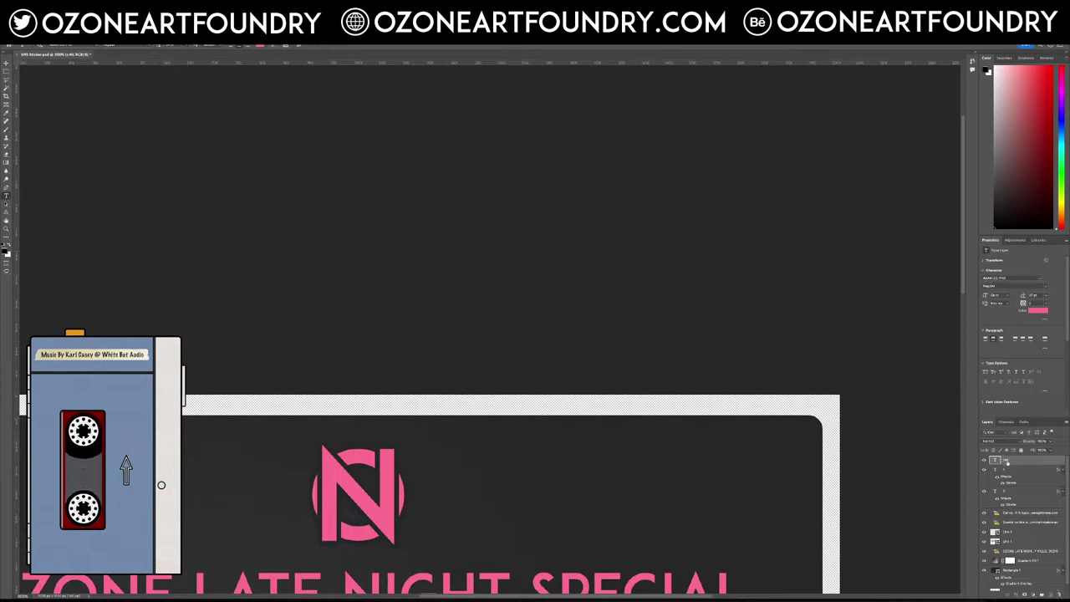
{"action": "key", "text": "Escape"}
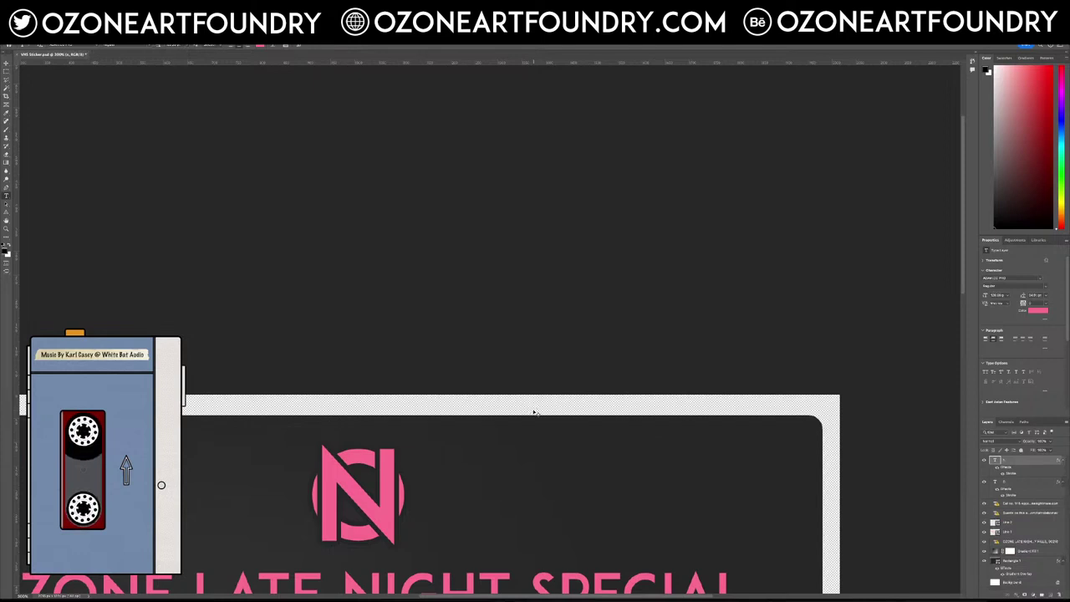
Step: Create a new blank document and sample the sticker's pink text colour as the foreground colour
{"action": "key", "text": "super+n"}
{"action": "key", "text": "Return"}
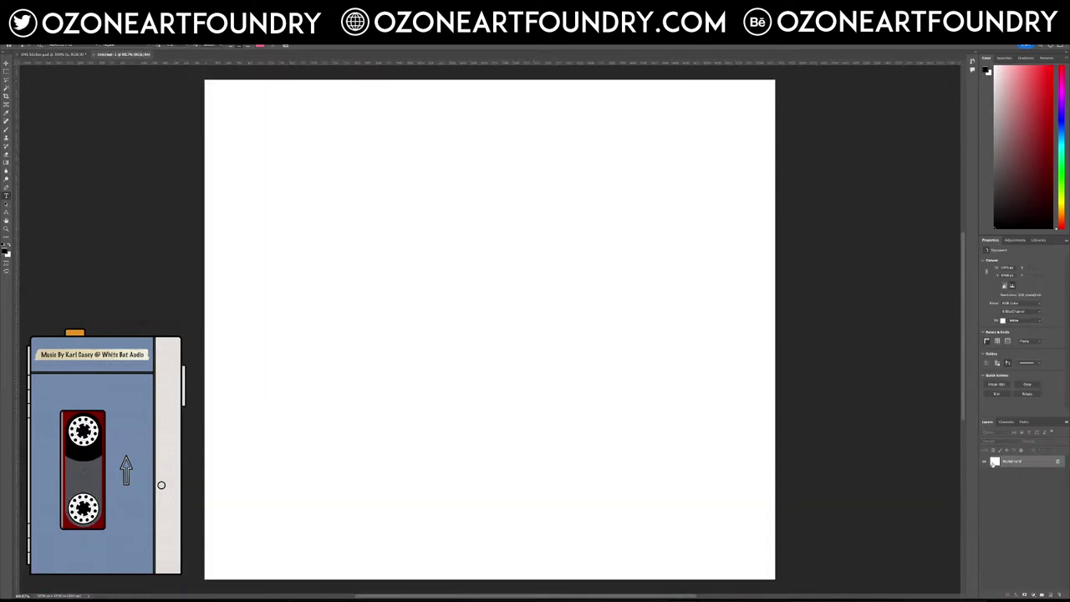
{"action": "left_click", "coordinate": [50, 55]}
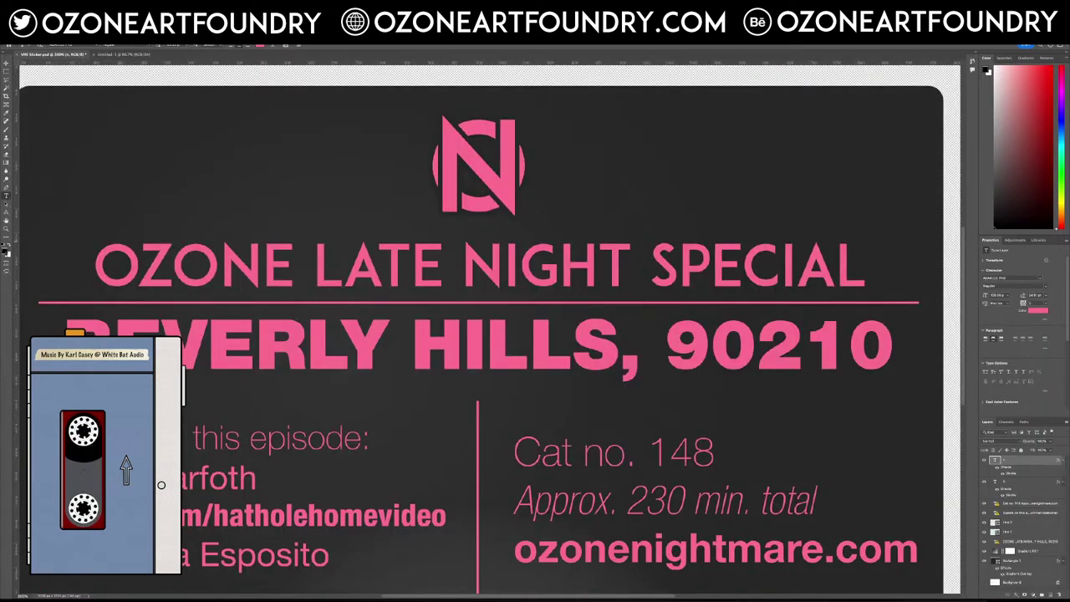
{"action": "left_click", "coordinate": [5, 251]}
{"action": "left_click", "coordinate": [159, 322]}
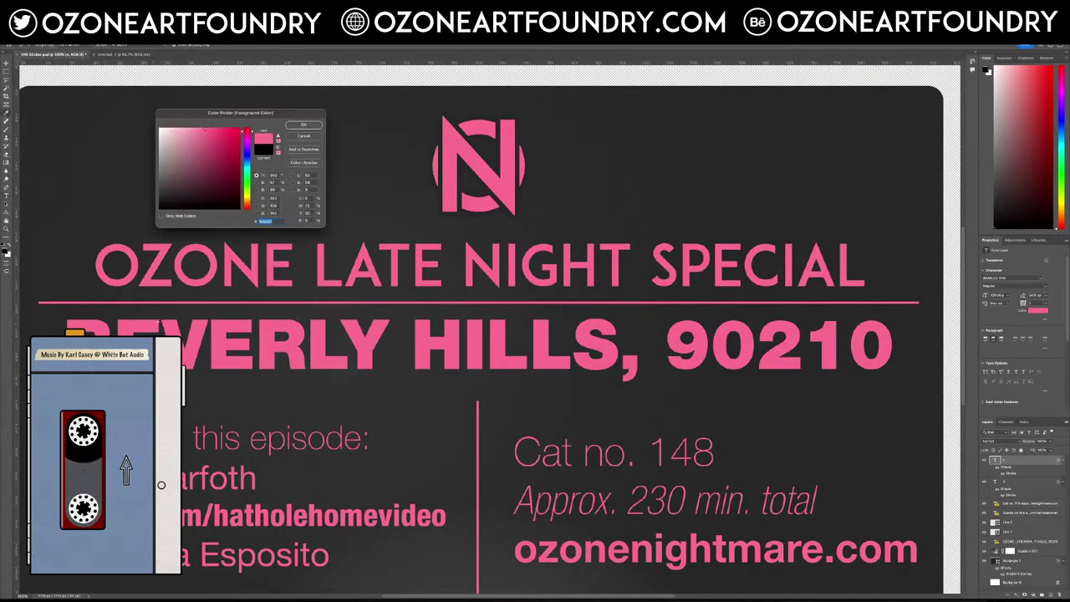
{"action": "left_click", "coordinate": [304, 125]}
Step: Add a pink text layer reading "140" on the new blank document's canvas
{"action": "left_click", "coordinate": [124, 55]}
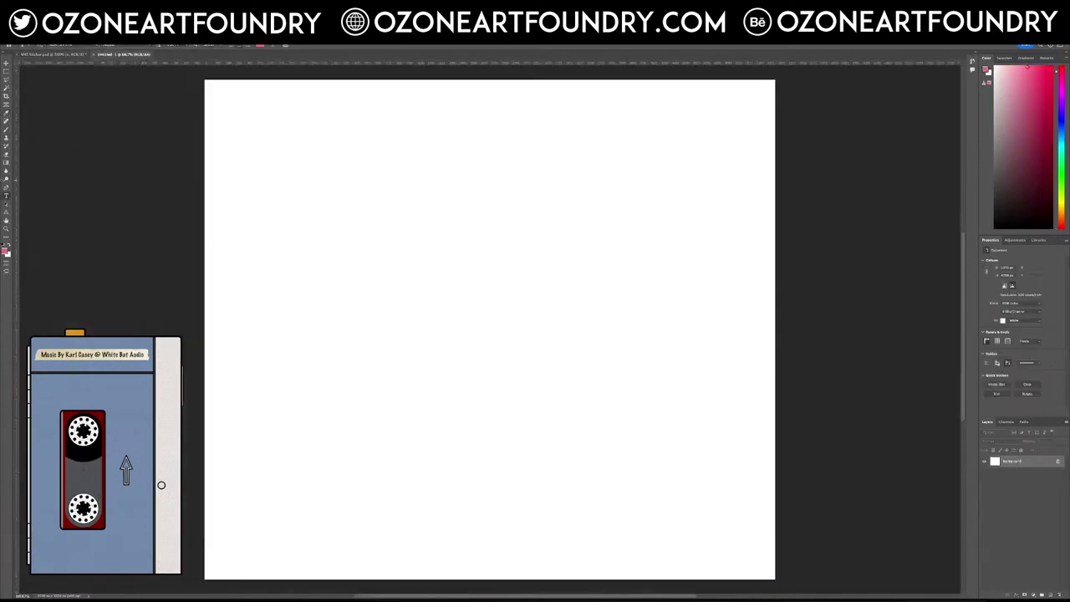
{"action": "left_click", "coordinate": [346, 292]}
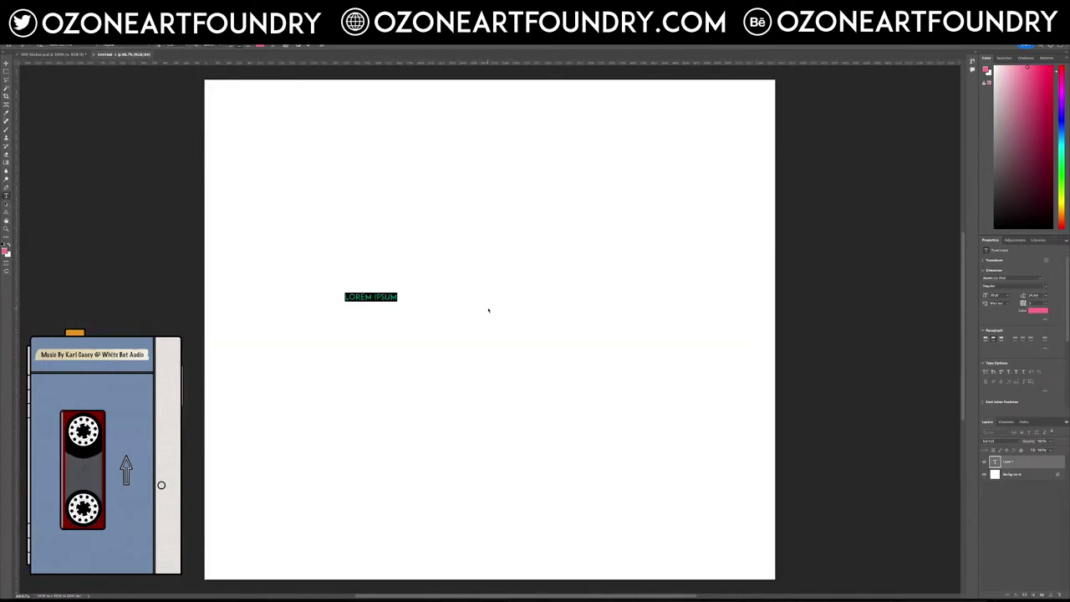
{"action": "key", "text": "BackSpace"}
{"action": "type", "text": "140"}
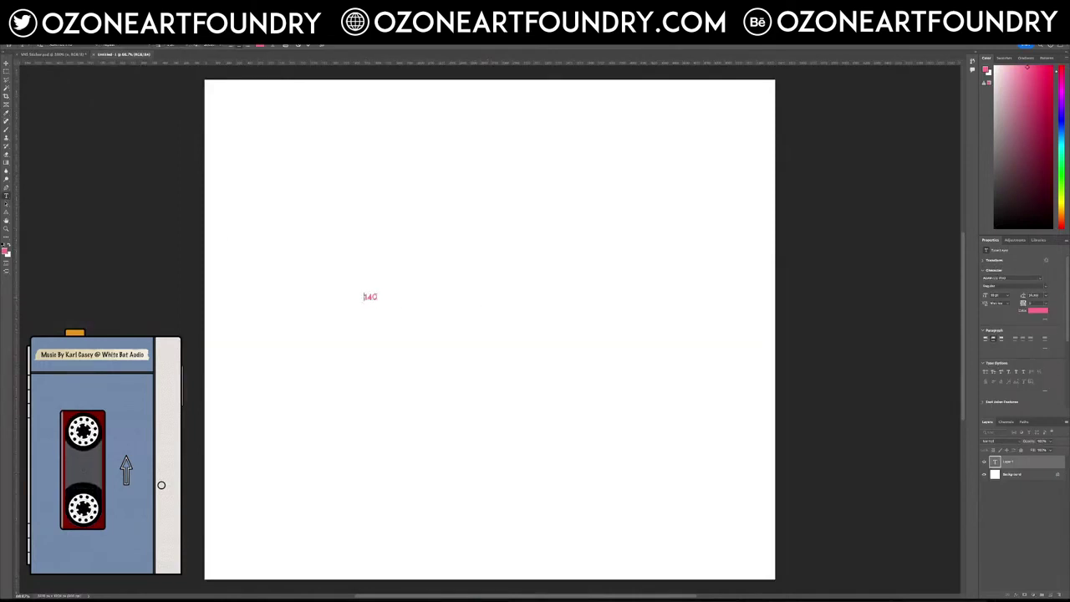
Step: Set the "140" text to Helvetica Neue UltraLight and copy its layer into the VHS sticker document beside the logo
{"action": "key", "text": "ctrl+a"}
{"action": "left_click", "coordinate": [88, 49]}
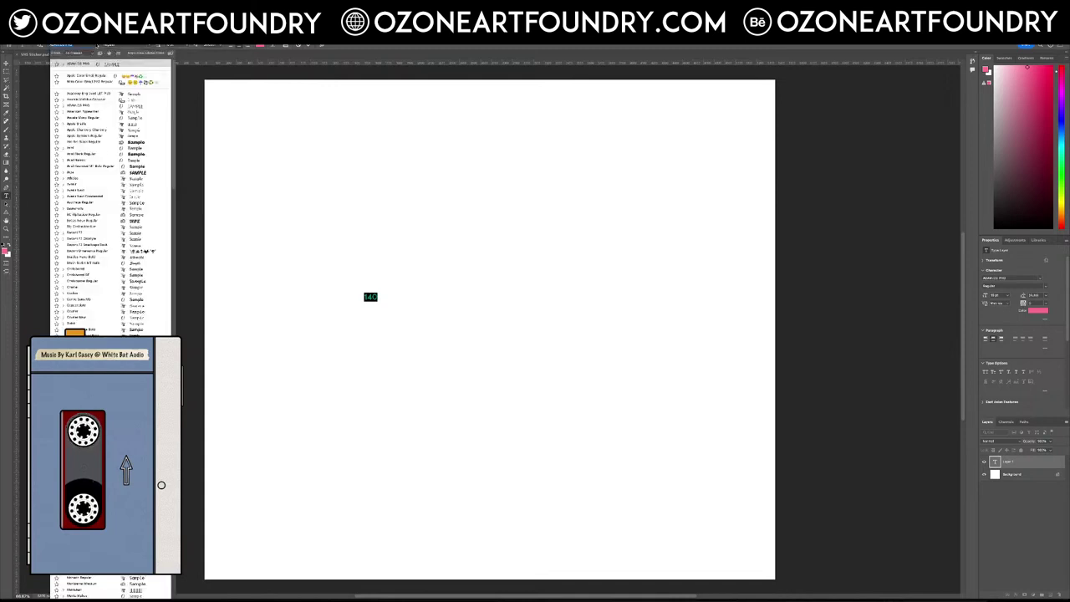
{"action": "type", "text": "helv"}
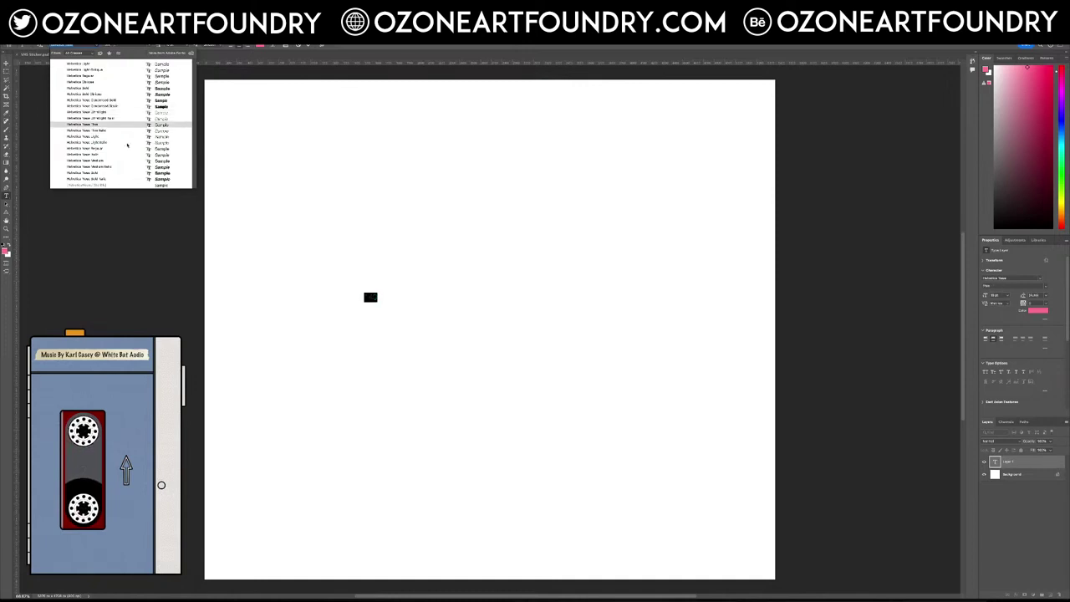
{"action": "left_click", "coordinate": [121, 112]}
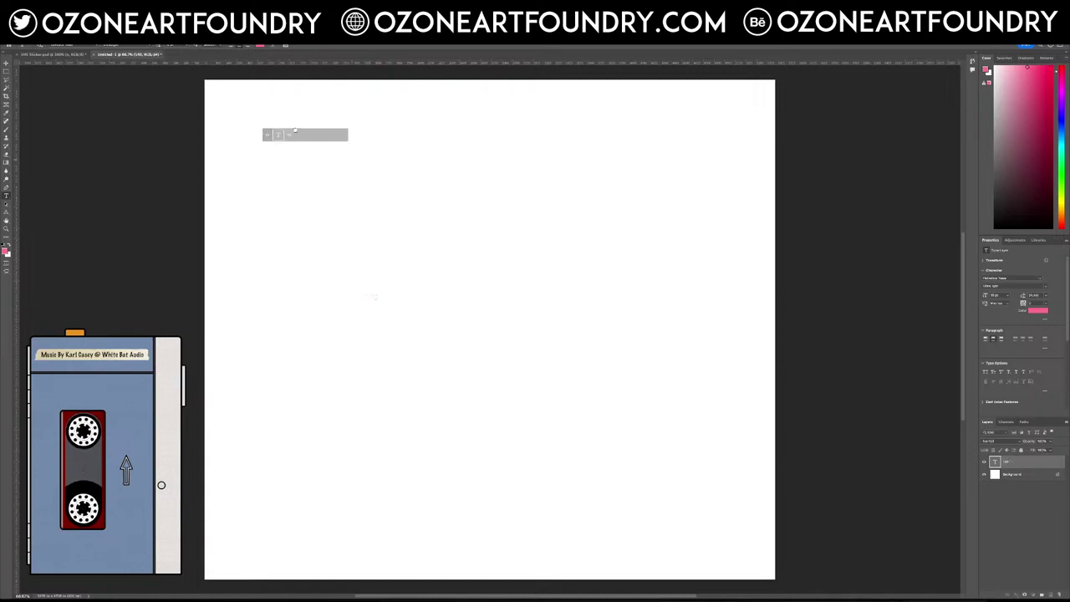
{"action": "left_click", "coordinate": [42, 54]}
{"action": "left_click_drag", "start_coordinate": [70, 58], "coordinate": [682, 190]}
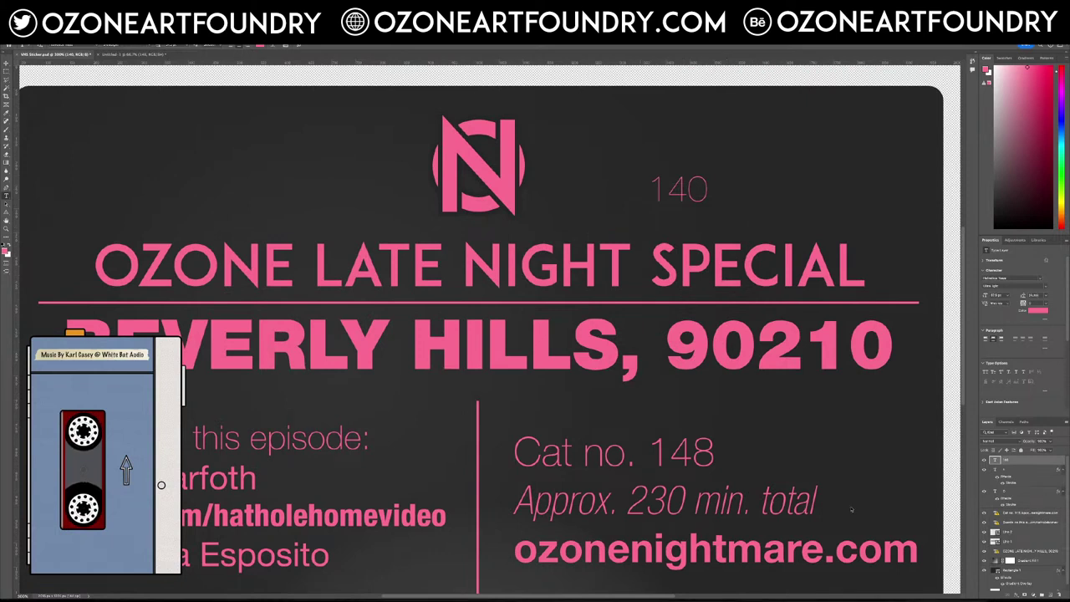
Step: Change the copied "140" text to Light Italic and enter "230" at its beginning
{"action": "left_click_drag", "start_coordinate": [652, 189], "coordinate": [837, 177]}
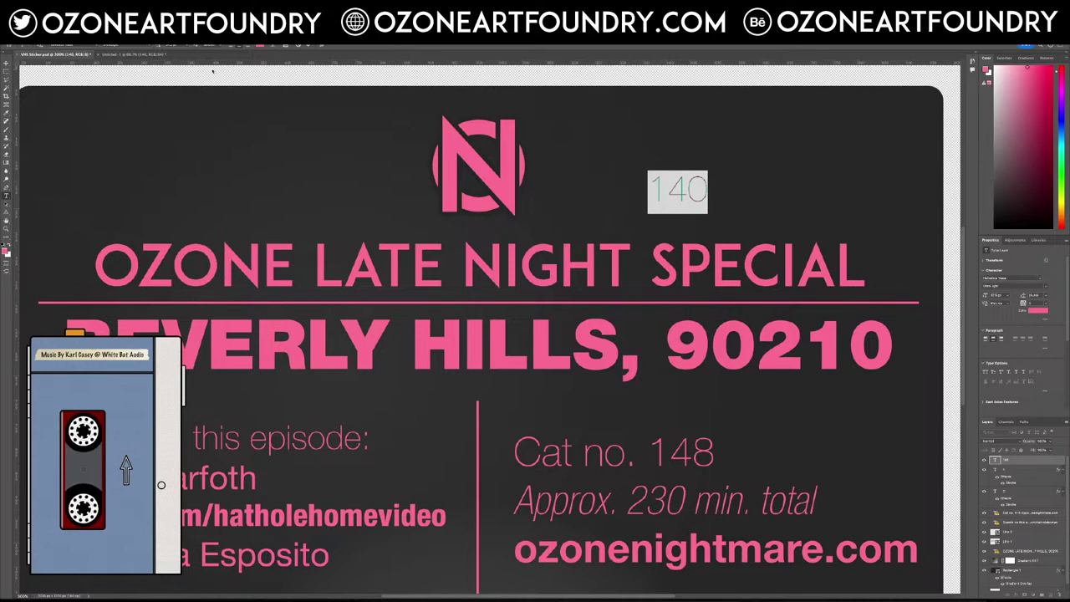
{"action": "left_click", "coordinate": [134, 47]}
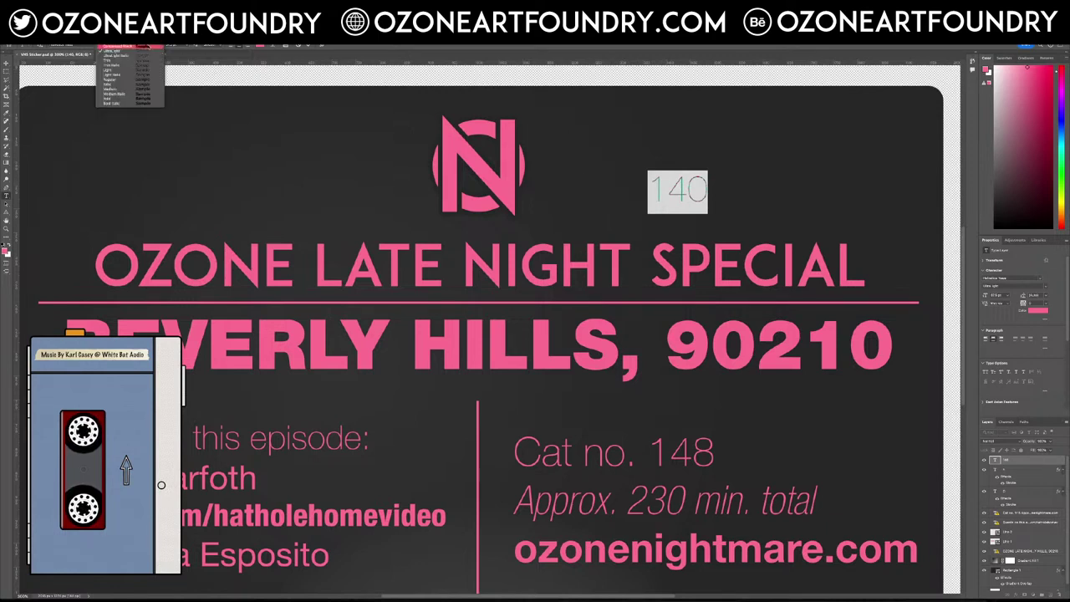
{"action": "left_click", "coordinate": [143, 76]}
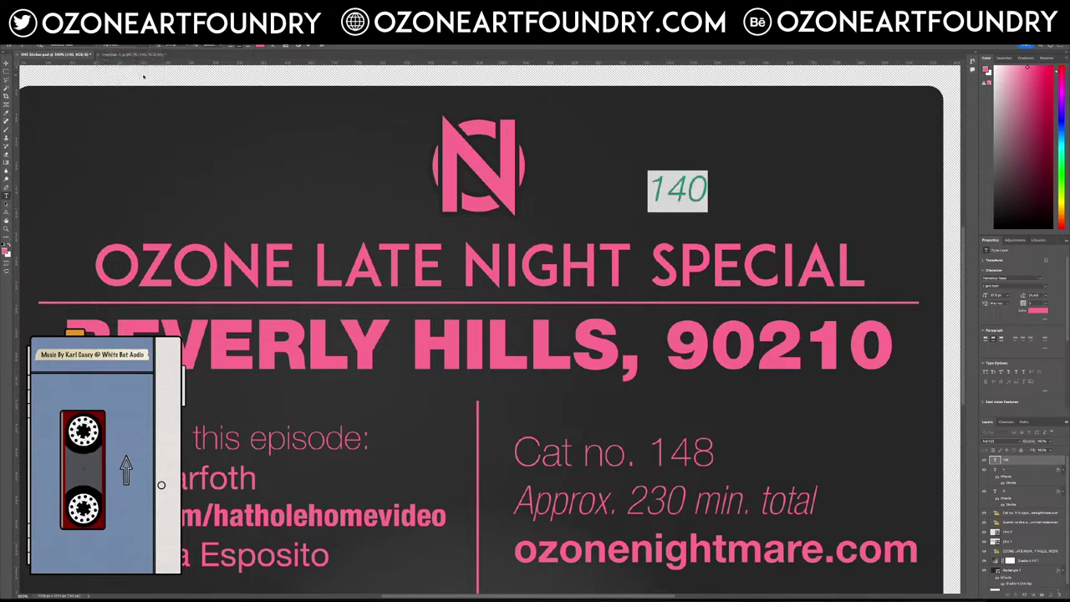
{"action": "left_click", "coordinate": [741, 224]}
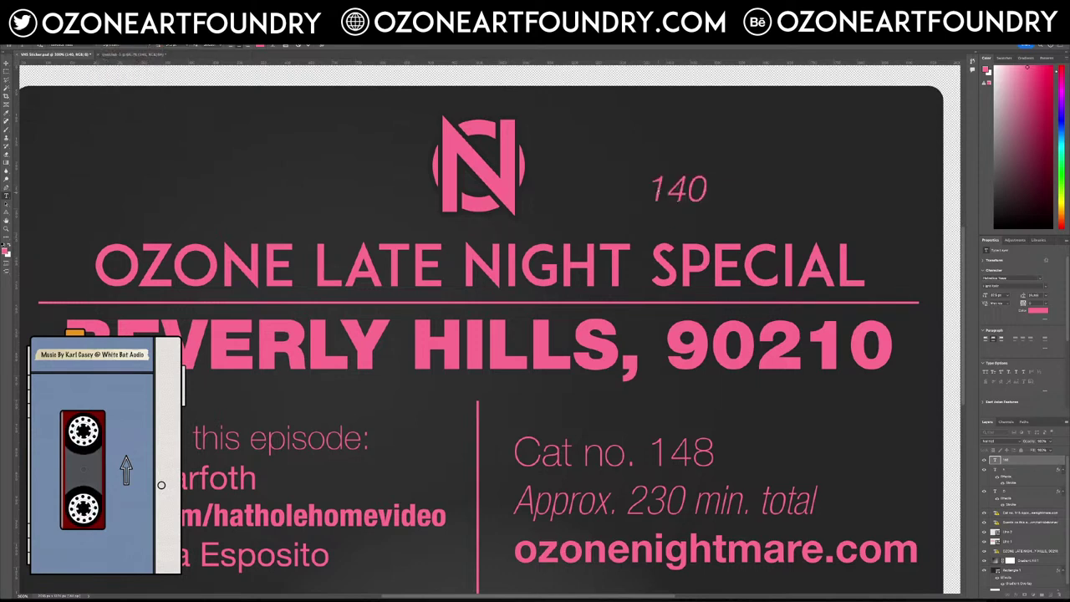
{"action": "type", "text": "230"}
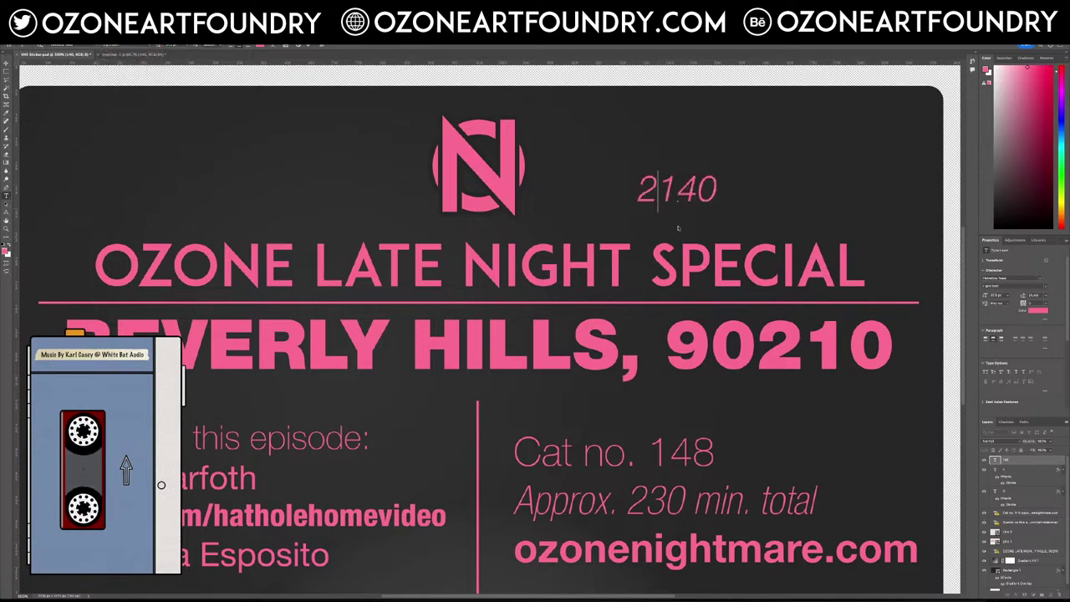
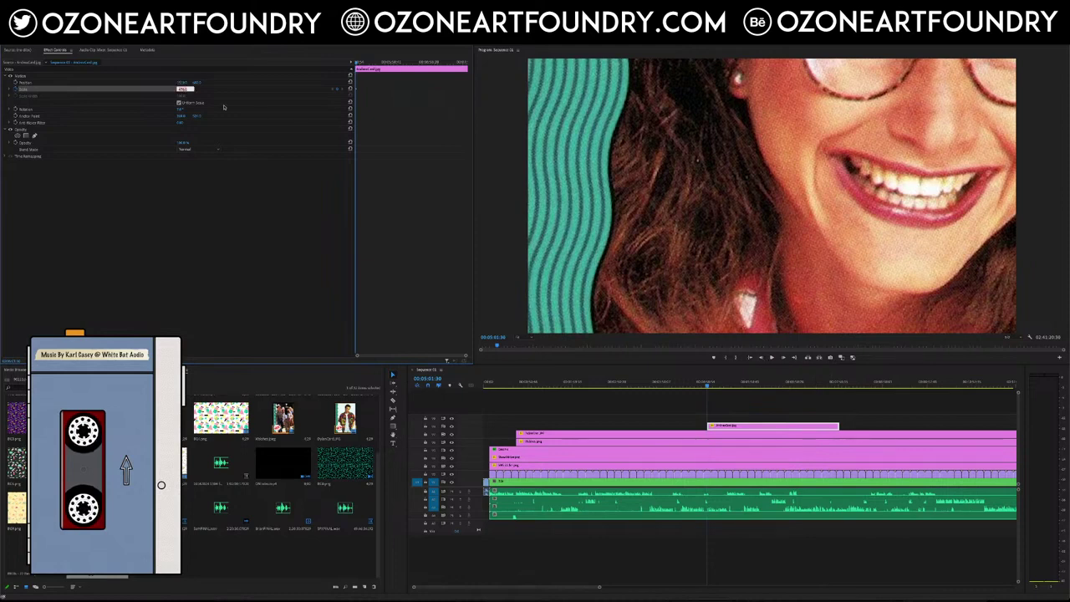
Step: Switch to Premiere Pro, enlarge the card image at its clip's start and enter a smaller scale at the clip's end
{"action": "key", "text": "Return"}
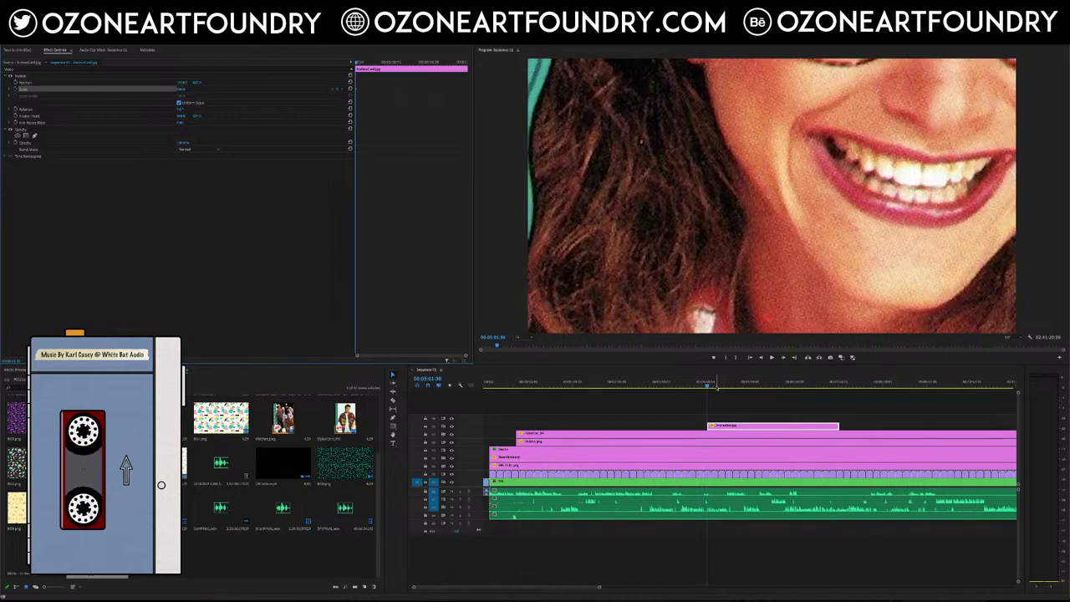
{"action": "left_click_drag", "start_coordinate": [716, 387], "coordinate": [840, 388]}
{"action": "left_click", "coordinate": [184, 89]}
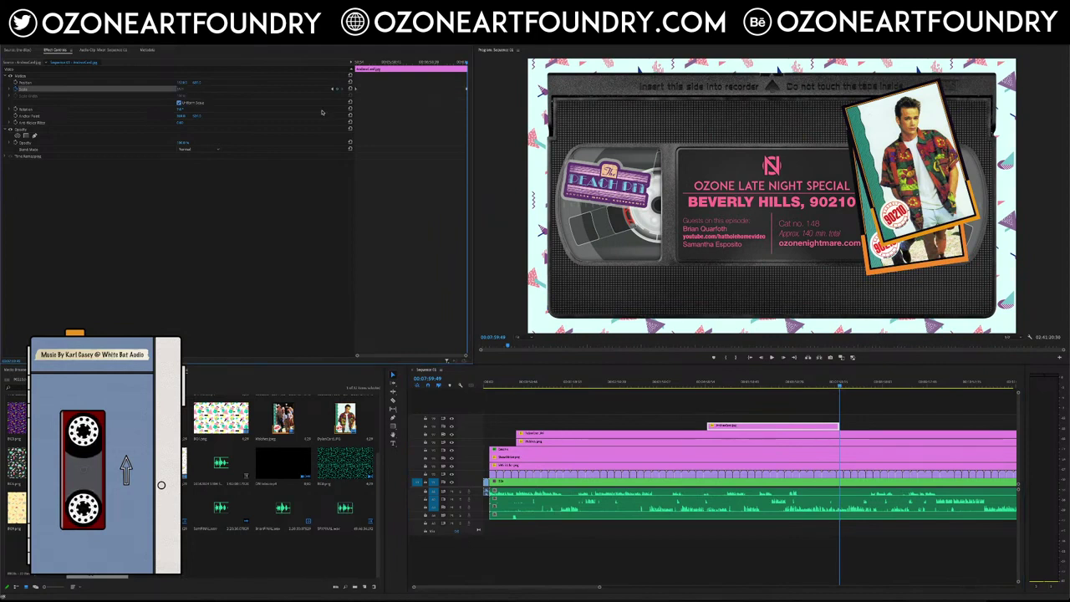
Step: Play back the card image's scale animation around the beginning of its clip
{"action": "left_click", "coordinate": [764, 368]}
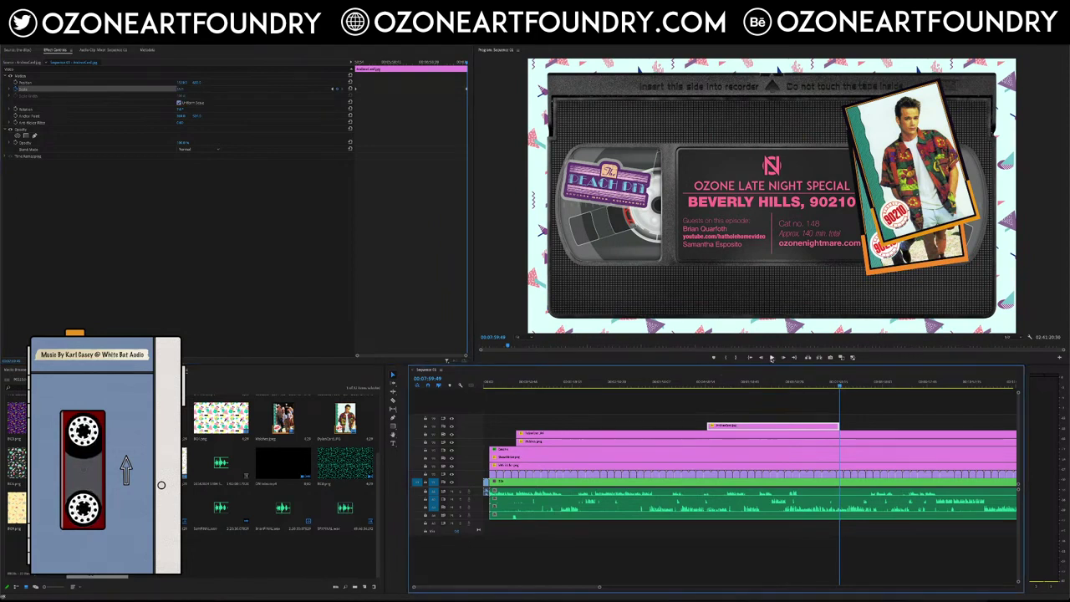
{"action": "left_click", "coordinate": [718, 381]}
{"action": "left_click", "coordinate": [772, 357]}
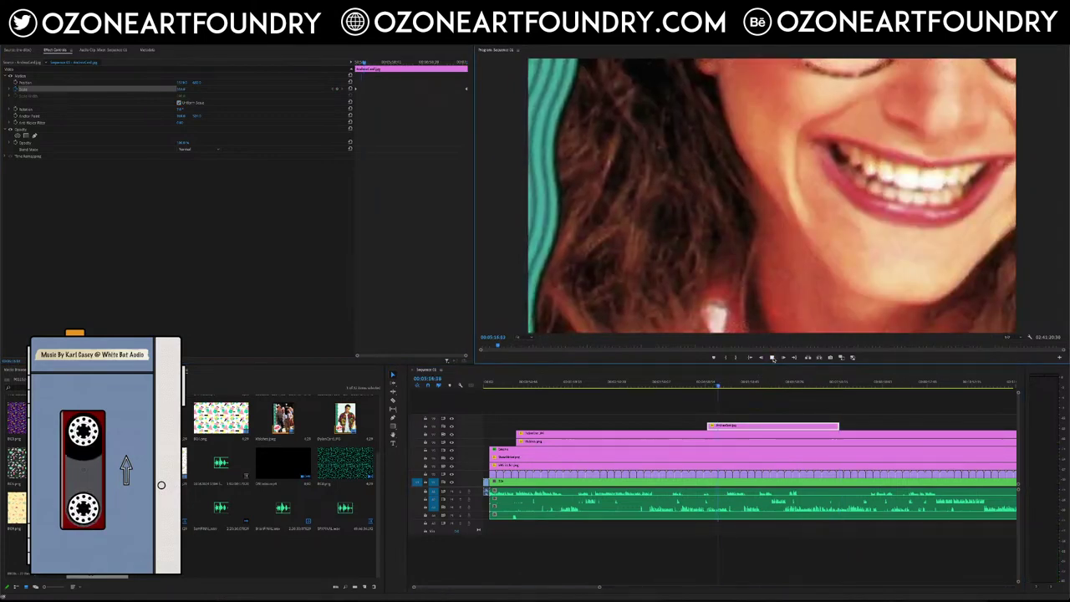
{"action": "left_click", "coordinate": [773, 358]}
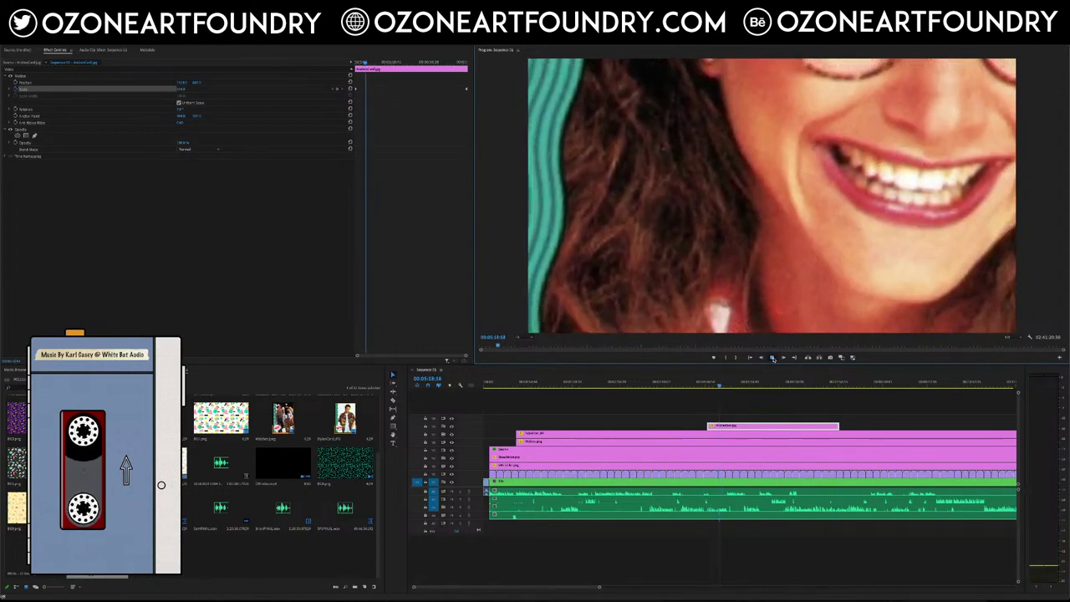
{"action": "left_click", "coordinate": [721, 386]}
{"action": "key", "text": "space"}
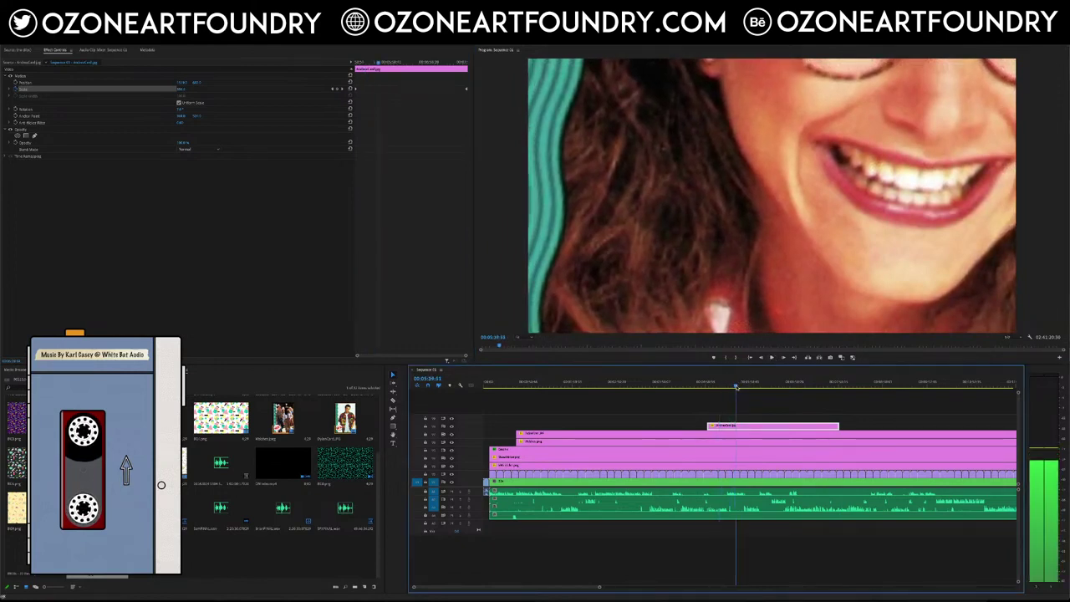
{"action": "left_click_drag", "start_coordinate": [751, 388], "coordinate": [724, 388]}
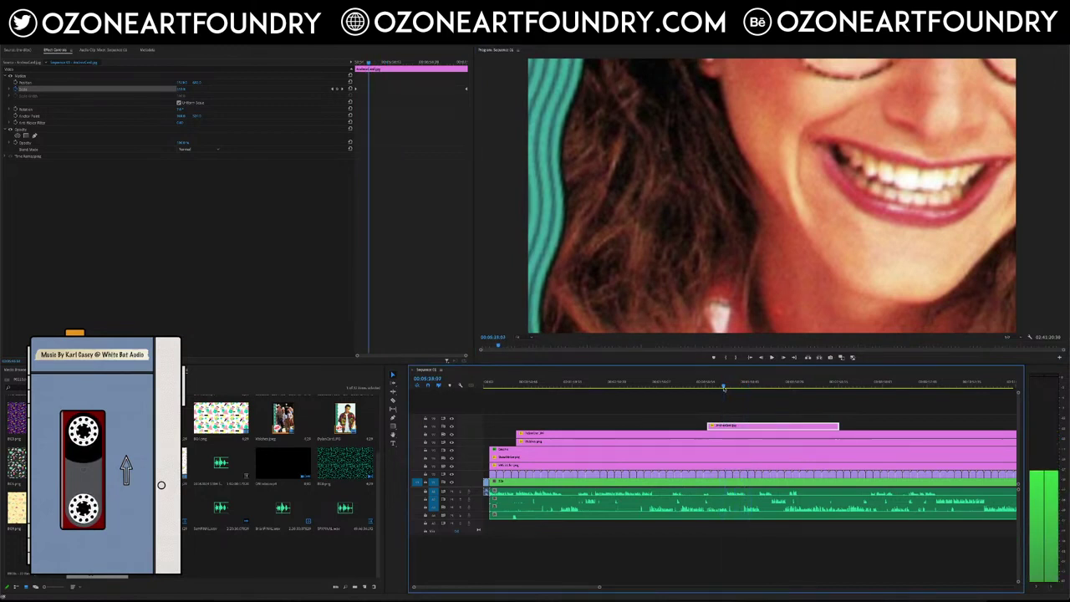
{"action": "left_click", "coordinate": [712, 388]}
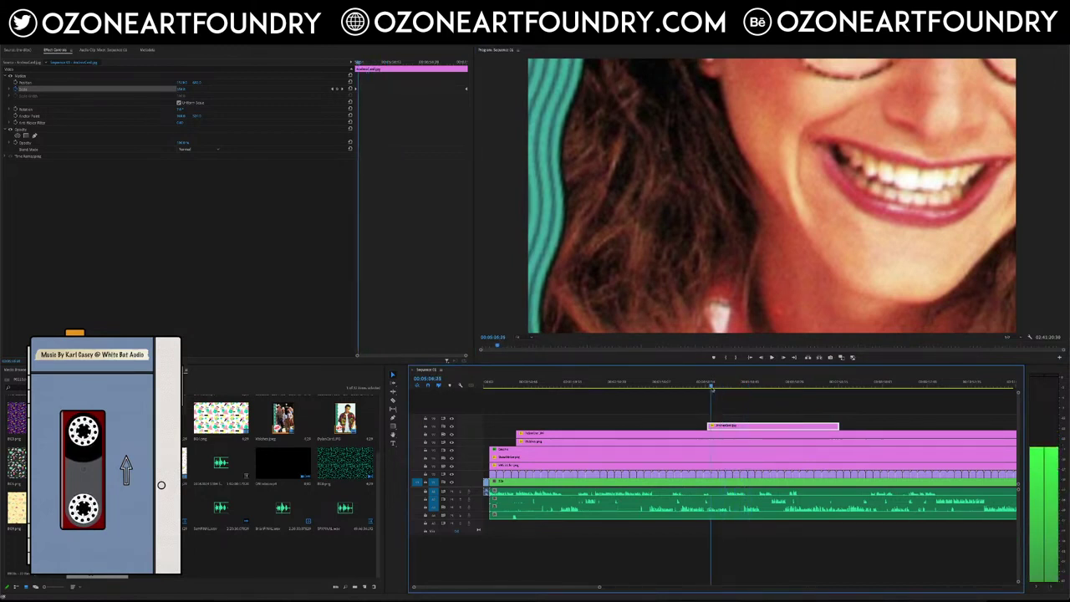
{"action": "key", "text": "Up"}
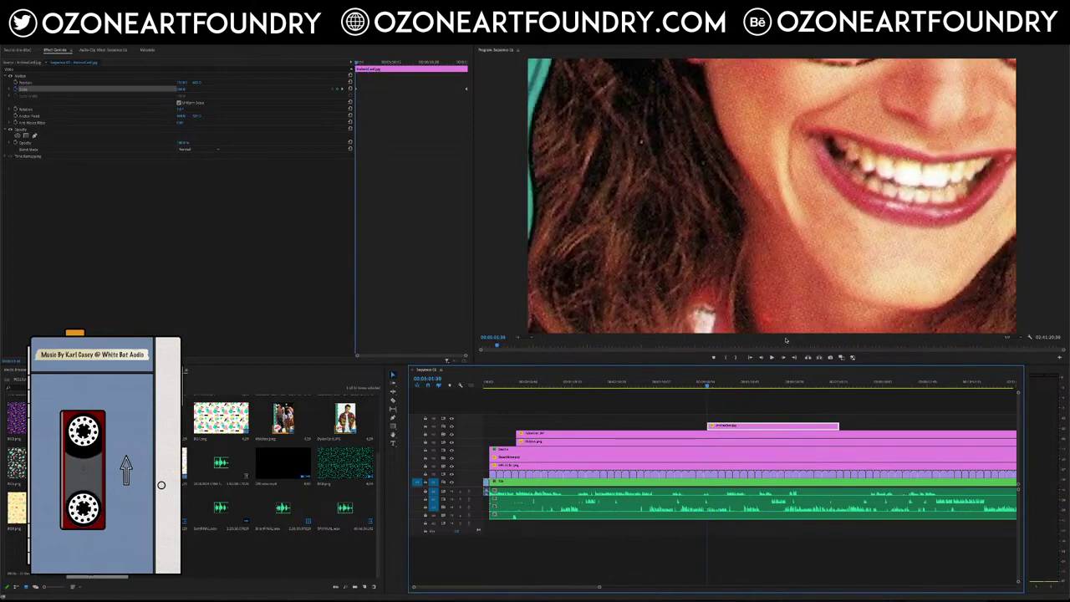
{"action": "left_click", "coordinate": [773, 358]}
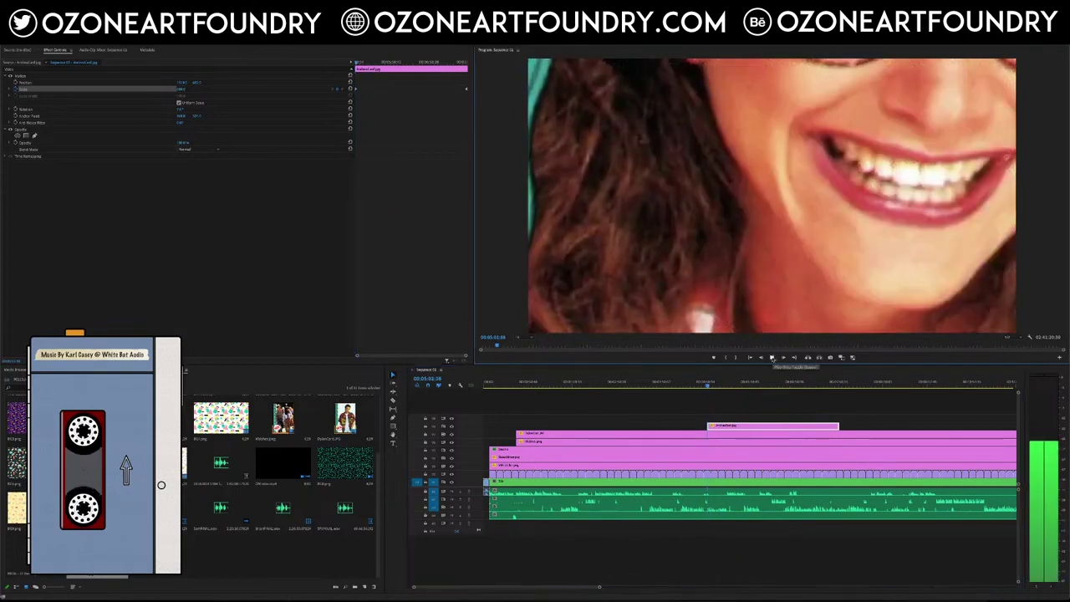
Step: Place the playhead a few seconds after the card clip's start and move the ending scale keyframe there
{"action": "left_click", "coordinate": [704, 387]}
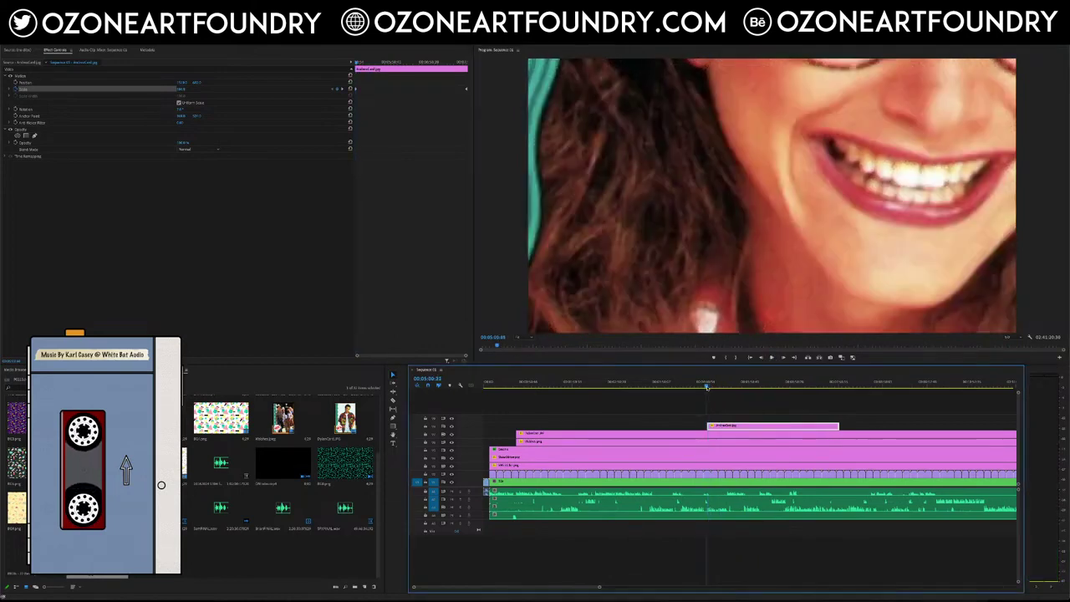
{"action": "left_click", "coordinate": [708, 388]}
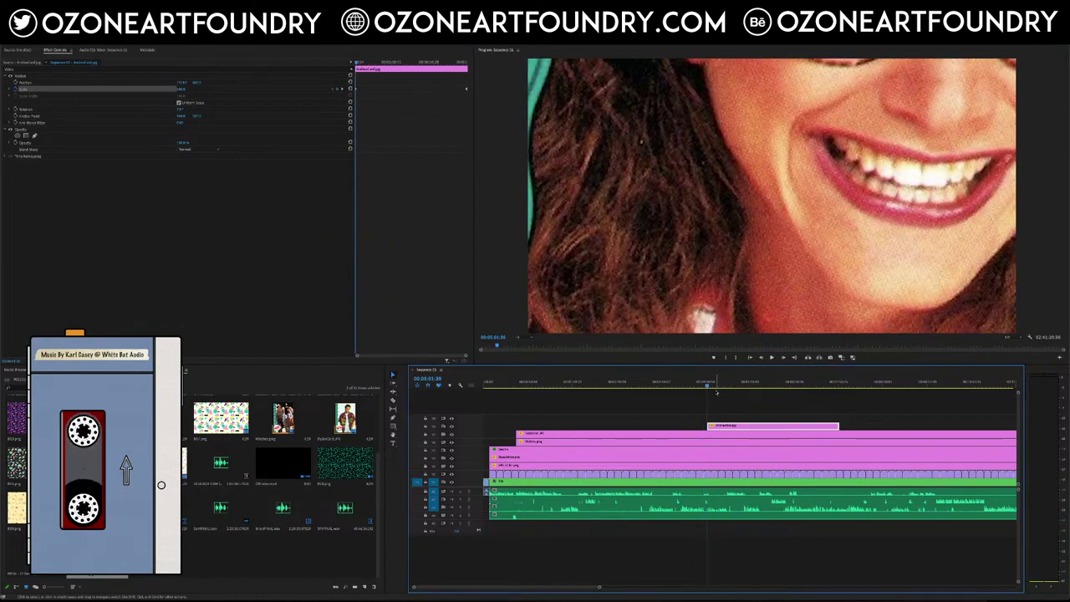
{"action": "left_click", "coordinate": [451, 378]}
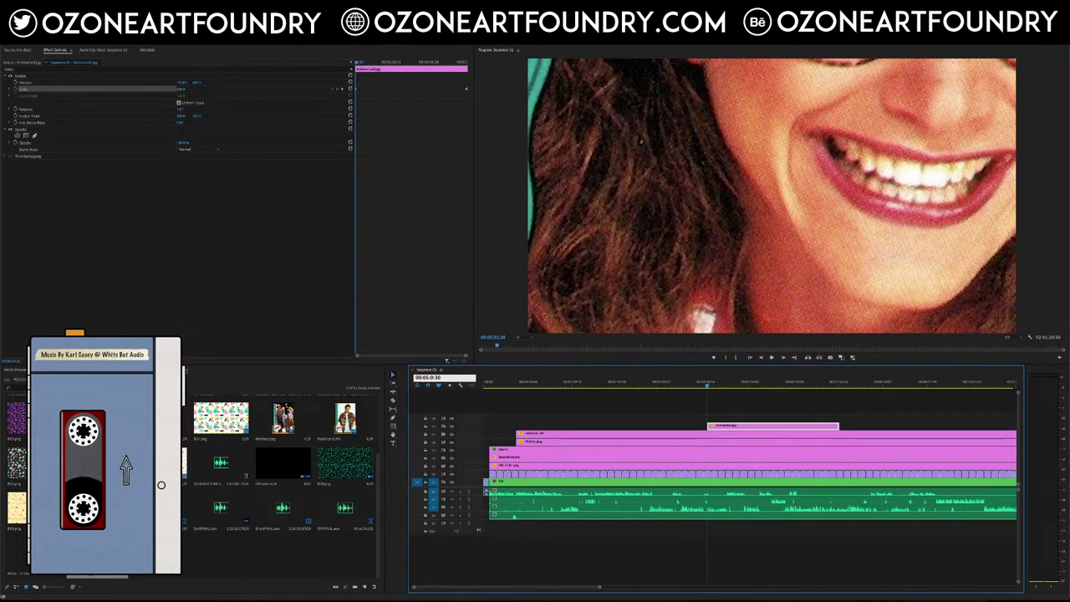
{"action": "key", "text": "Return"}
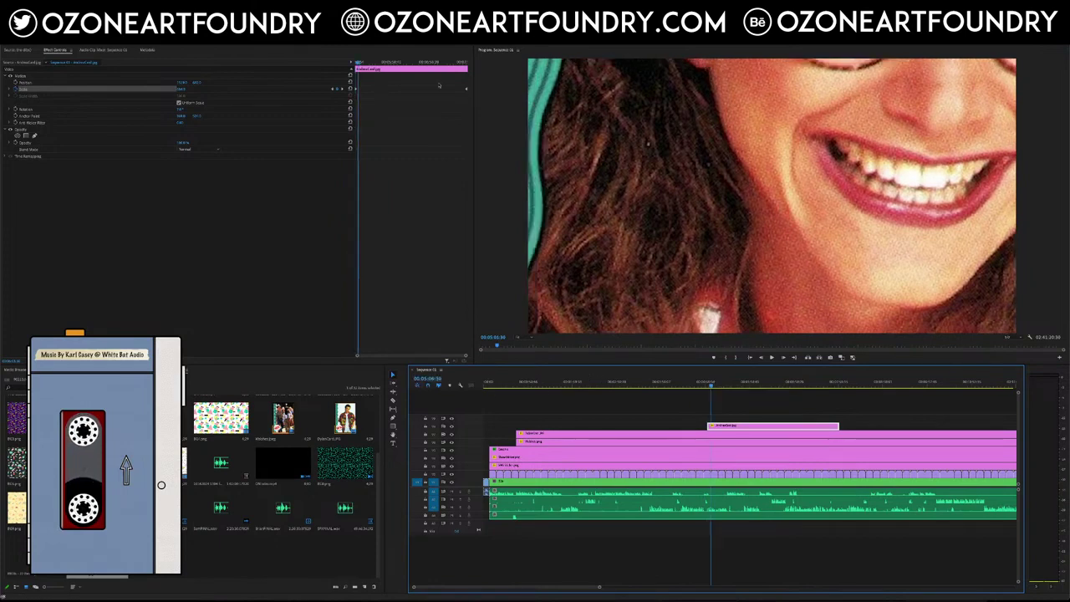
{"action": "left_click_drag", "start_coordinate": [467, 90], "coordinate": [358, 92]}
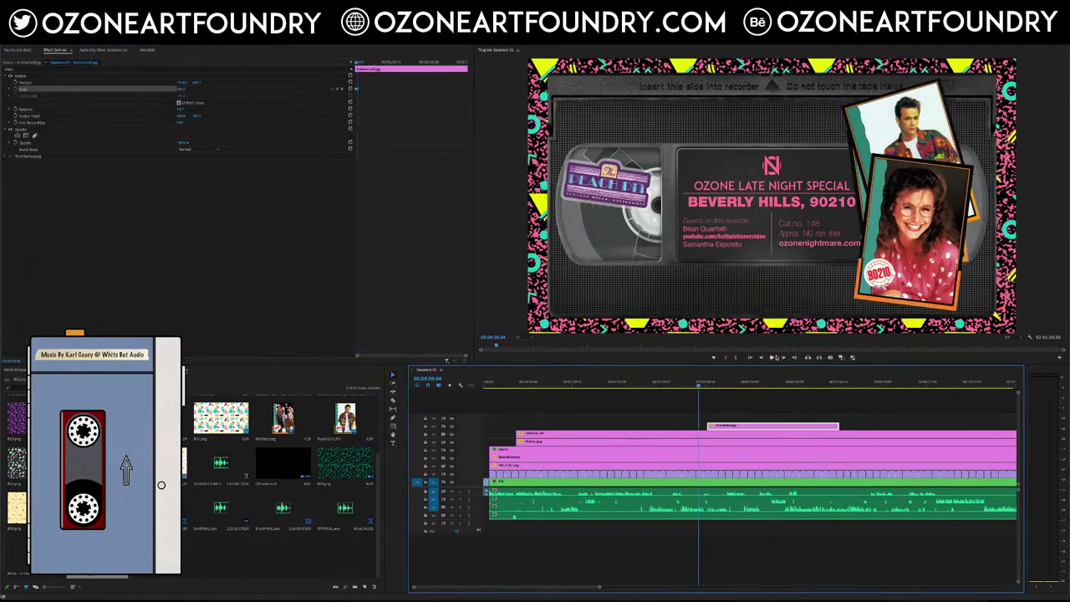
Step: Play back the shortened card animation from just before its clip begins
{"action": "left_click", "coordinate": [699, 382]}
{"action": "key", "text": "space"}
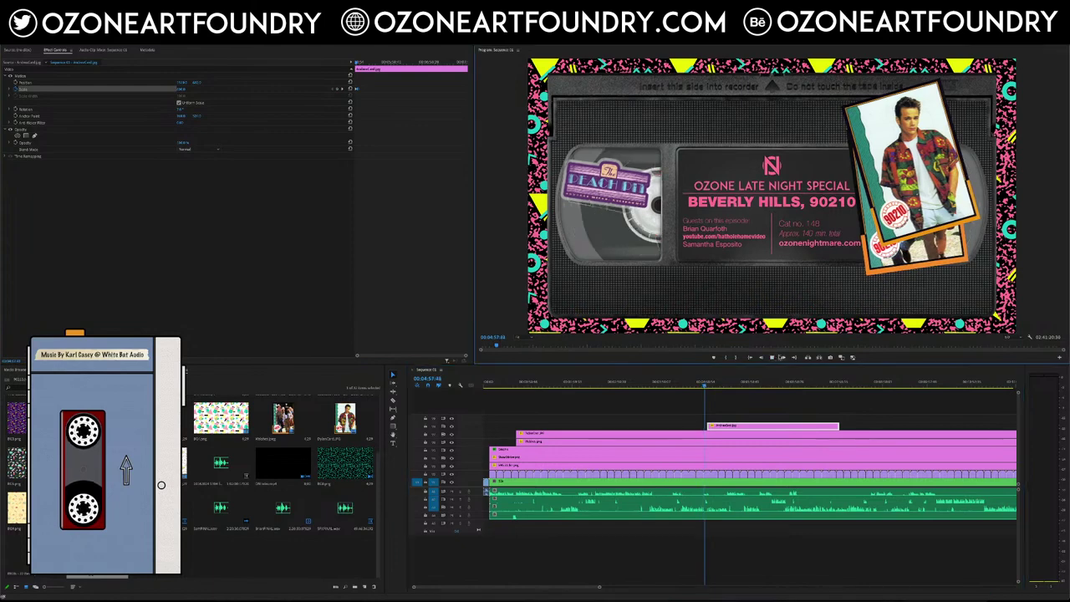
{"action": "left_click_drag", "start_coordinate": [416, 589], "coordinate": [463, 588]}
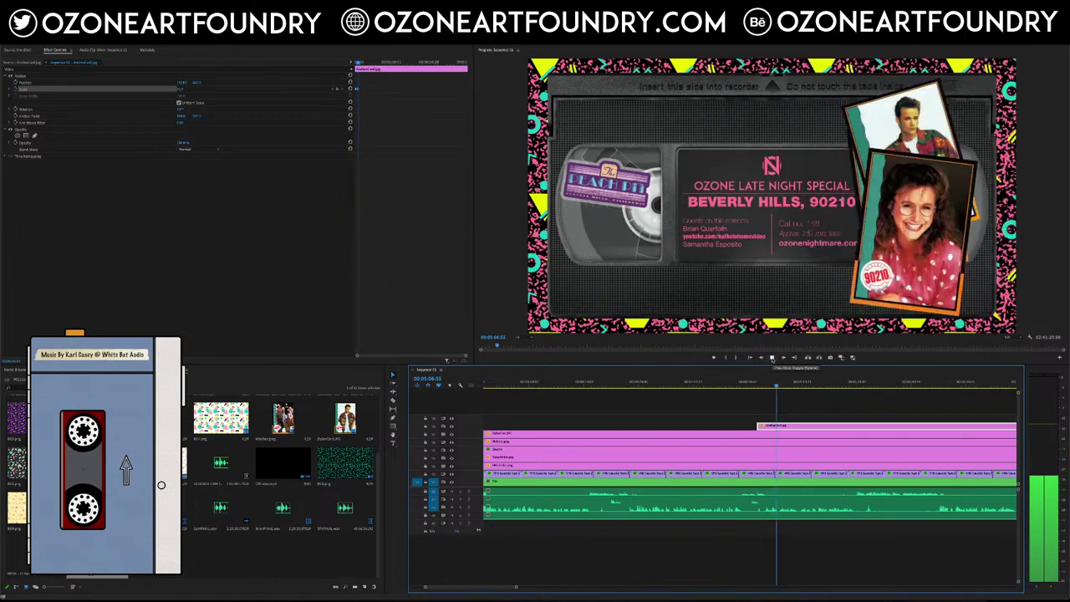
{"action": "left_click", "coordinate": [772, 358]}
{"action": "left_click_drag", "start_coordinate": [779, 388], "coordinate": [752, 391]}
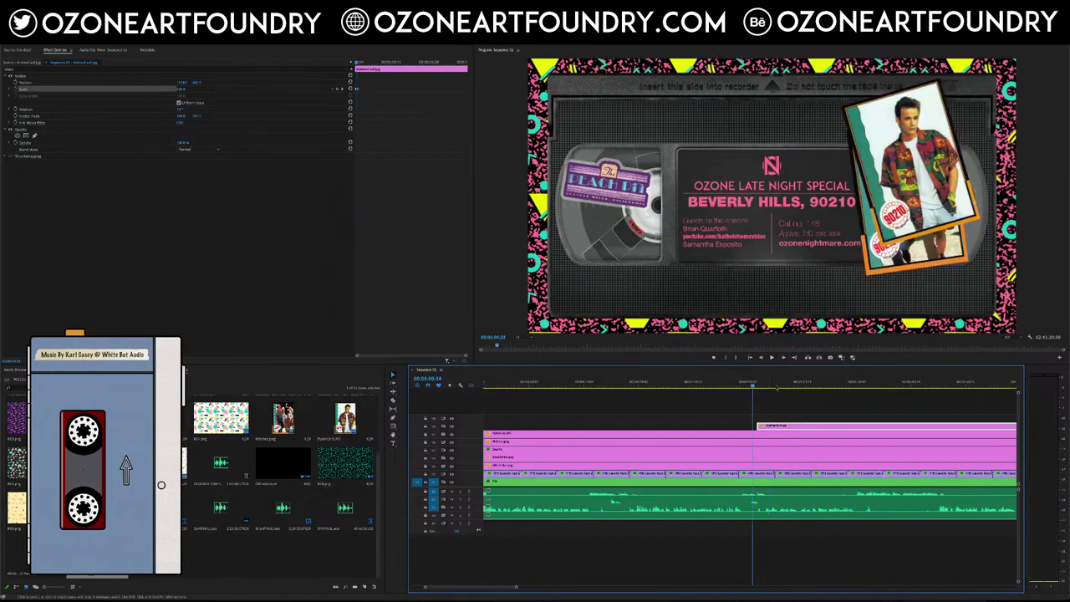
{"action": "mouse_move", "coordinate": [426, 587]}
{"action": "left_mouse_down"}
{"action": "mouse_move", "coordinate": [471, 587]}
{"action": "mouse_move", "coordinate": [441, 588]}
{"action": "left_mouse_up"}
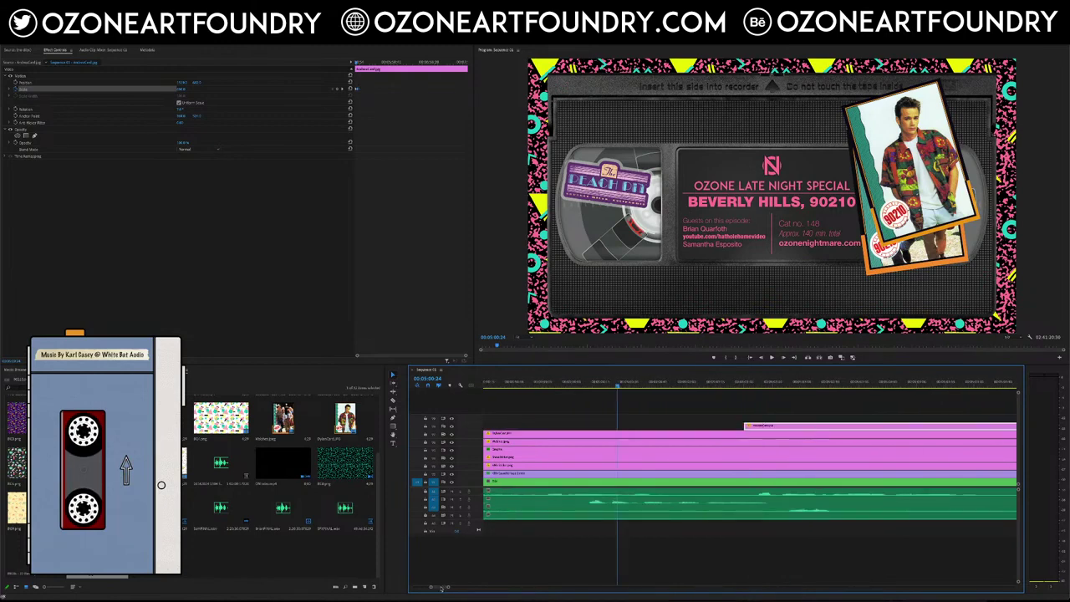
{"action": "left_click", "coordinate": [733, 383]}
{"action": "left_click", "coordinate": [772, 358]}
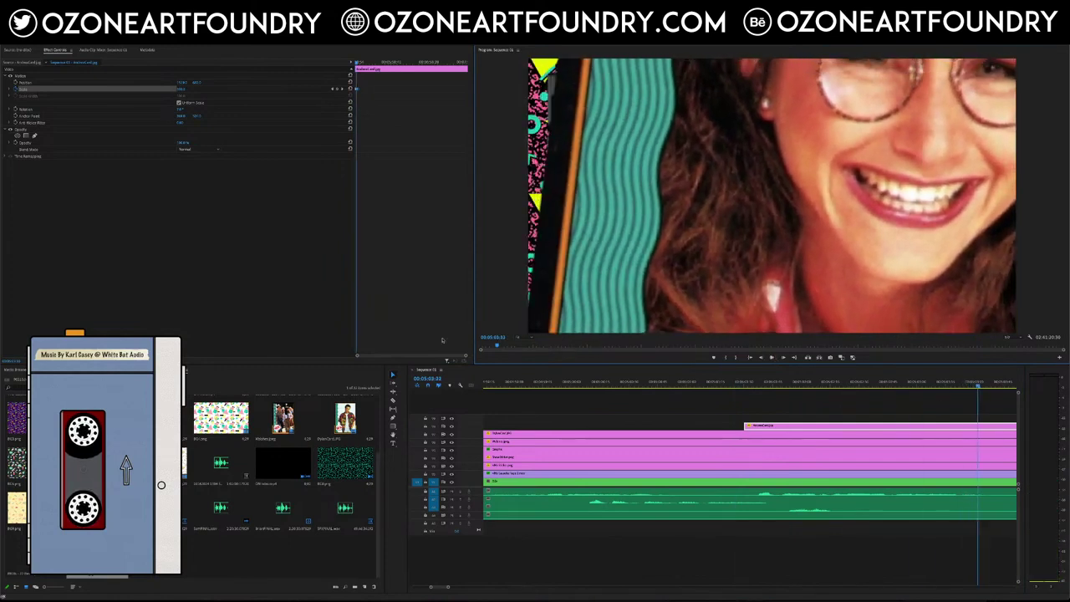
Step: Place the playhead two seconds after the card clip's start and move the ending scale keyframe there
{"action": "left_click_drag", "start_coordinate": [466, 356], "coordinate": [440, 360]}
{"action": "left_click", "coordinate": [741, 386]}
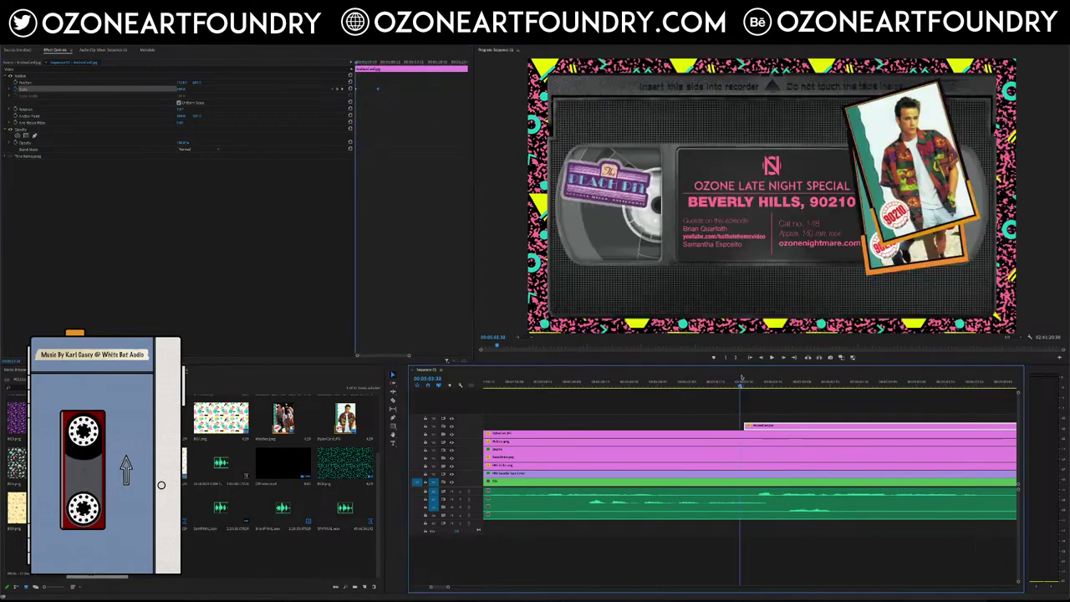
{"action": "key", "text": "Right"}
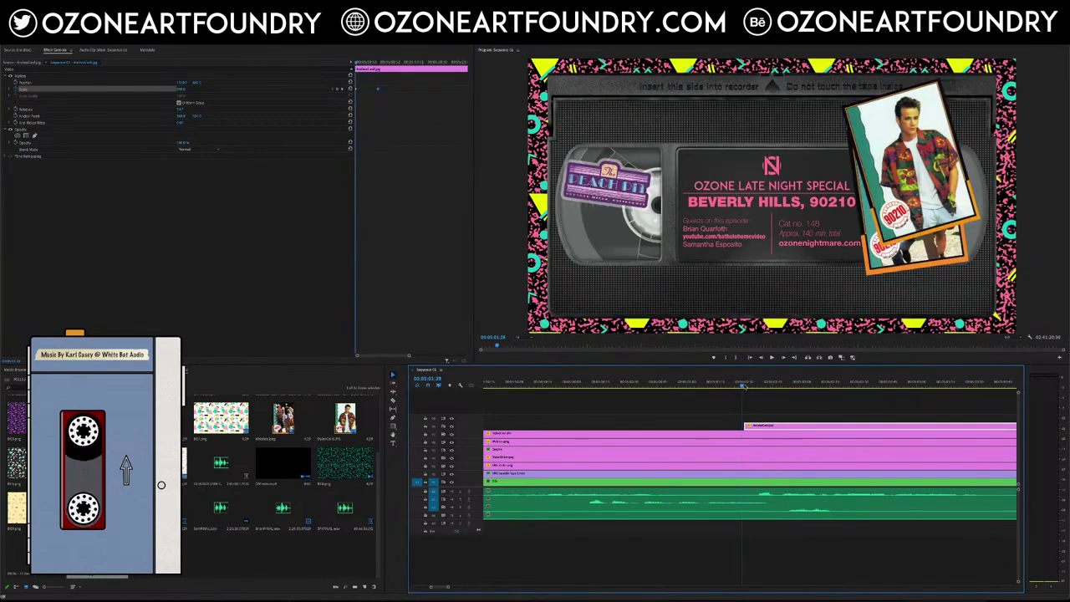
{"action": "key", "text": "Right"}
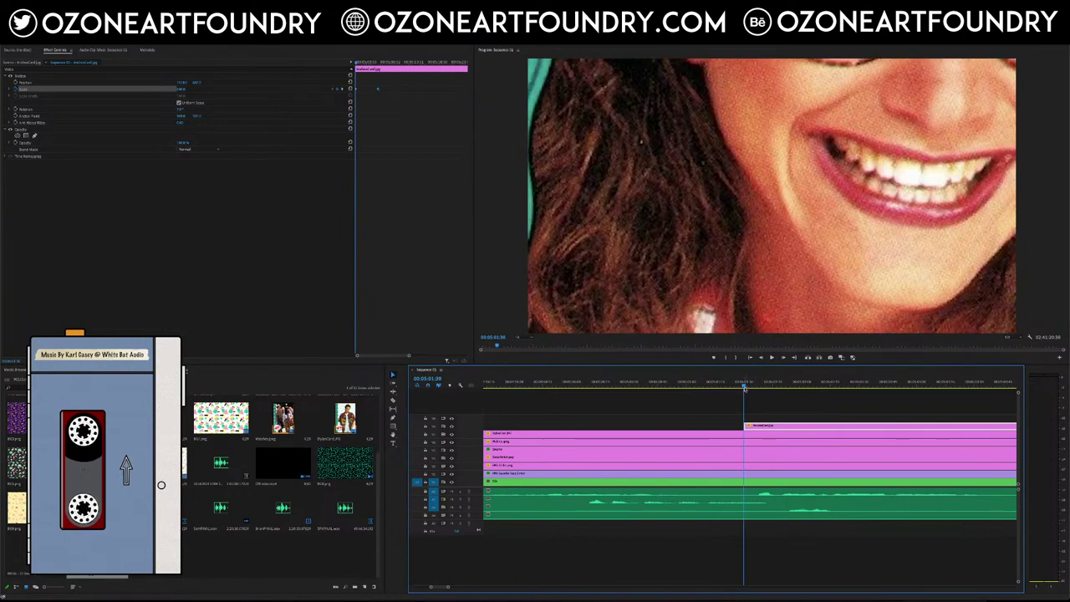
{"action": "mouse_move", "coordinate": [744, 384]}
{"action": "left_mouse_down"}
{"action": "mouse_move", "coordinate": [839, 385]}
{"action": "mouse_move", "coordinate": [724, 385]}
{"action": "mouse_move", "coordinate": [744, 385]}
{"action": "left_mouse_up"}
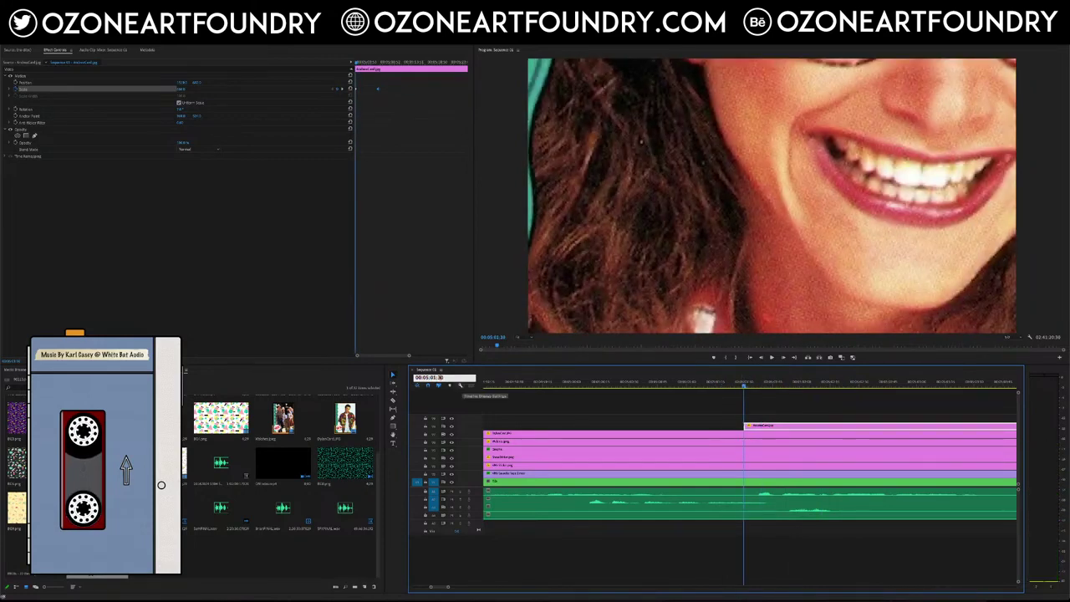
{"action": "type", "text": "3"}
{"action": "key", "text": "Return"}
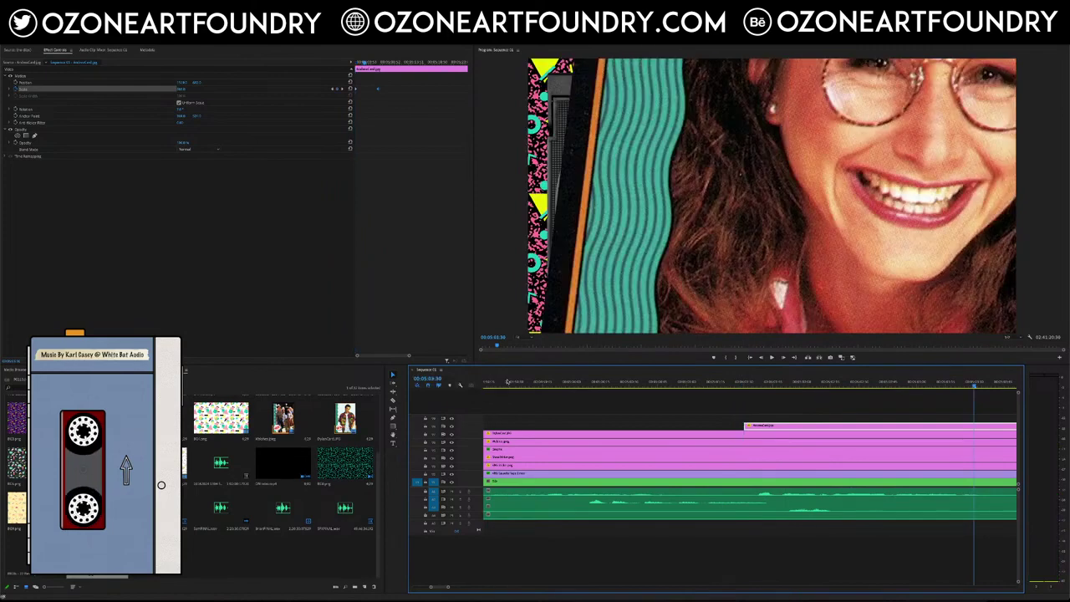
{"action": "left_click_drag", "start_coordinate": [378, 89], "coordinate": [365, 90]}
Step: Play back the two-second card shrink from just before its clip begins
{"action": "left_click", "coordinate": [733, 383]}
{"action": "left_click", "coordinate": [773, 358]}
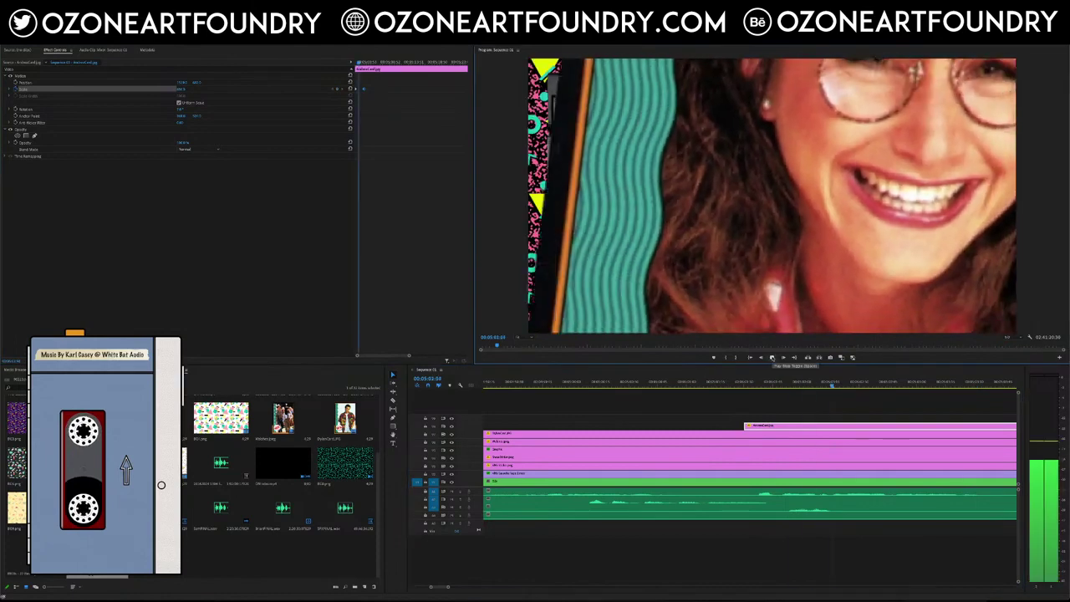
{"action": "left_click", "coordinate": [773, 357]}
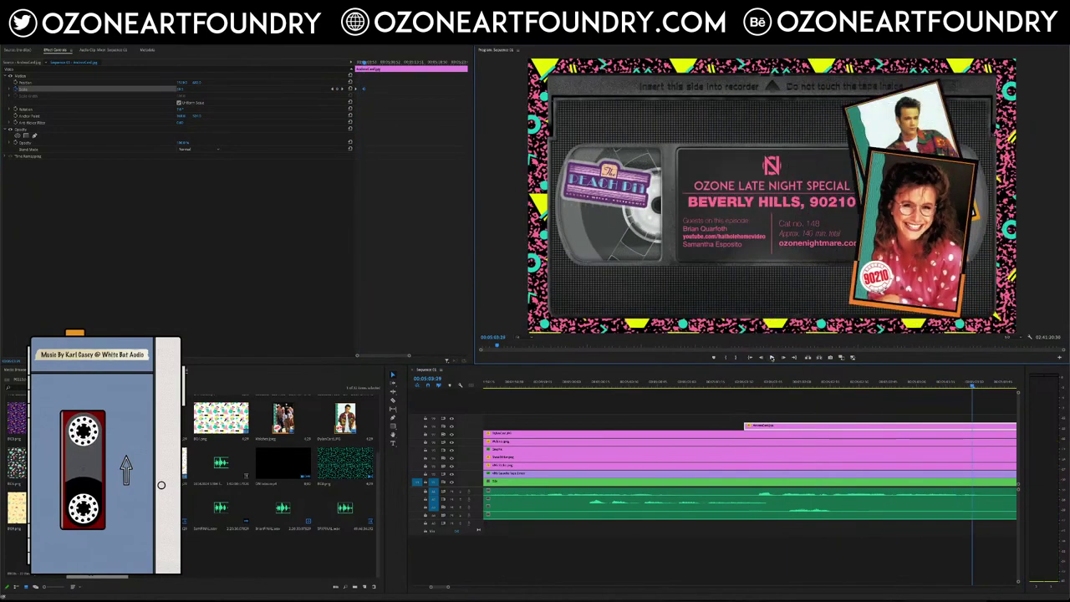
Step: Return the playhead to the card clip's start and jump it two seconds forward to check the ending keyframe
{"action": "left_click", "coordinate": [740, 386]}
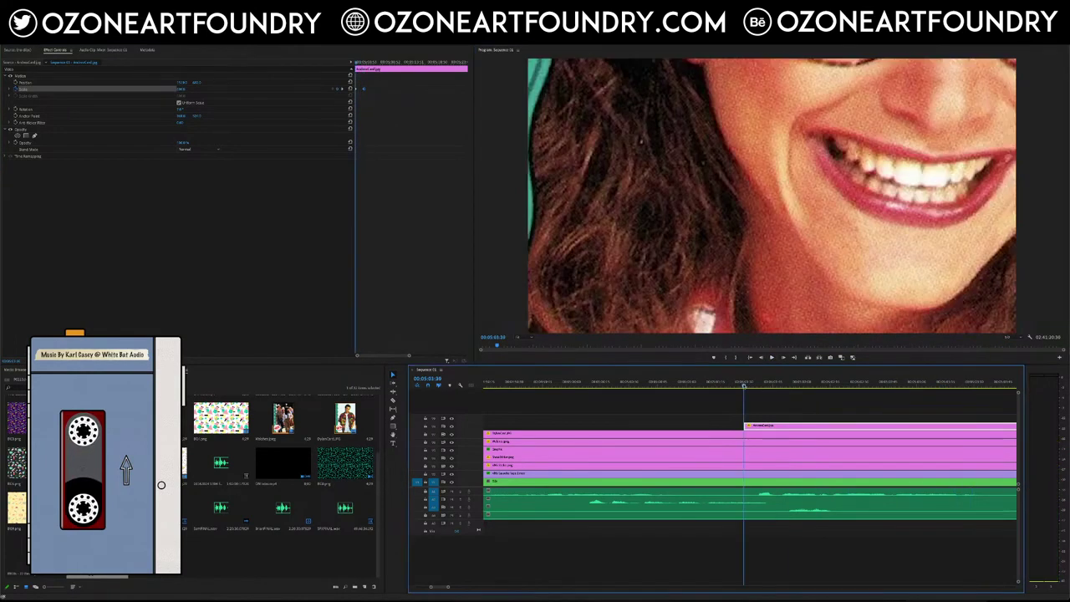
{"action": "left_click", "coordinate": [744, 383]}
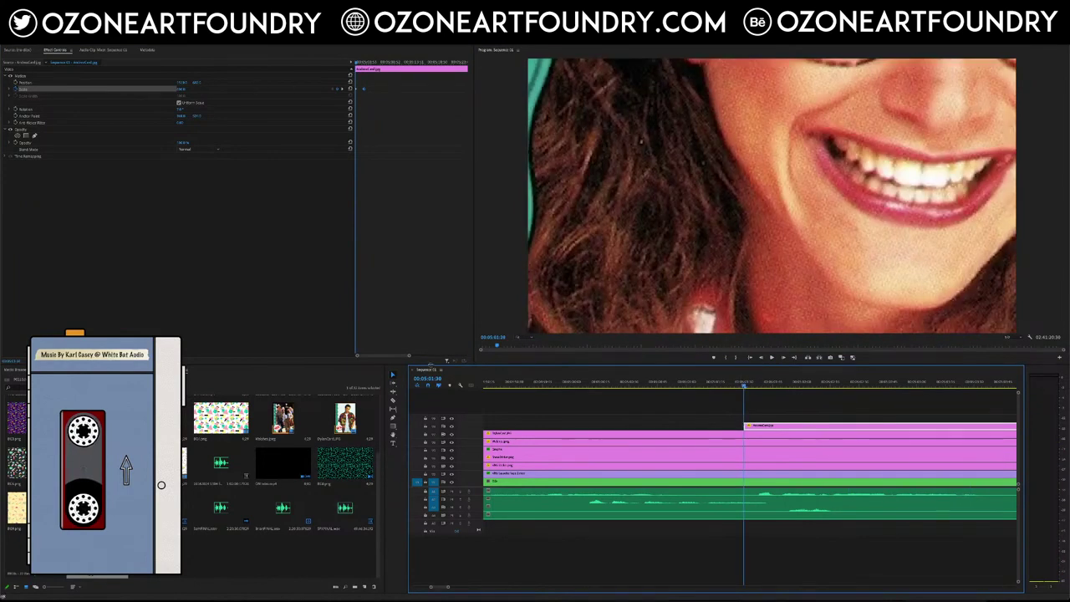
{"action": "left_click", "coordinate": [437, 378]}
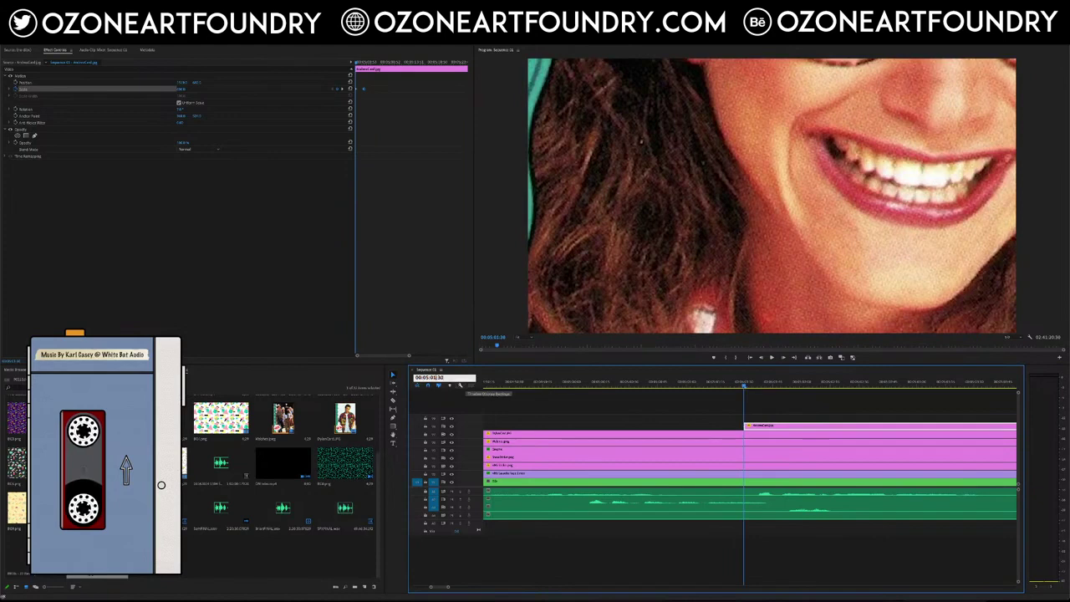
{"action": "key", "text": "Return"}
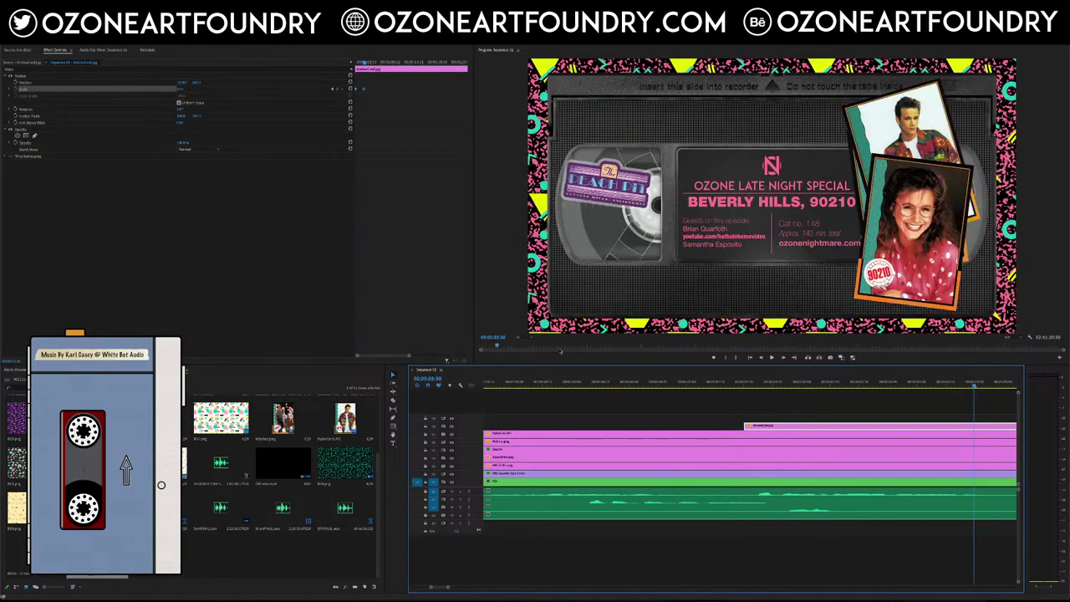
Step: Replay the card's scale animation through its ending keyframe
{"action": "left_click", "coordinate": [739, 383]}
{"action": "left_click", "coordinate": [772, 358]}
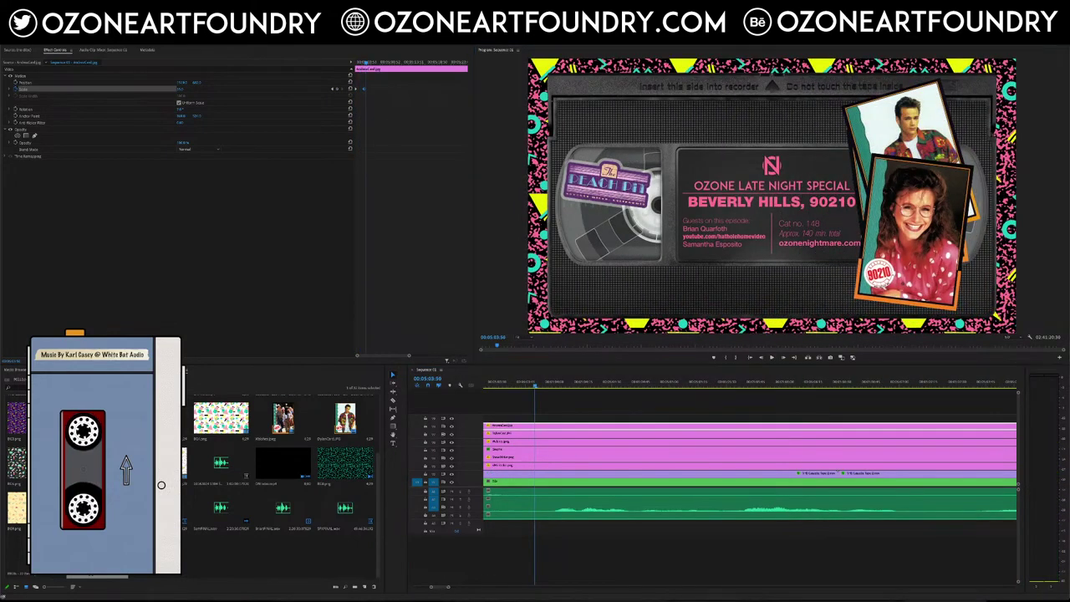
{"action": "left_click", "coordinate": [655, 543]}
{"action": "key", "text": "Home"}
{"action": "key", "text": "space"}
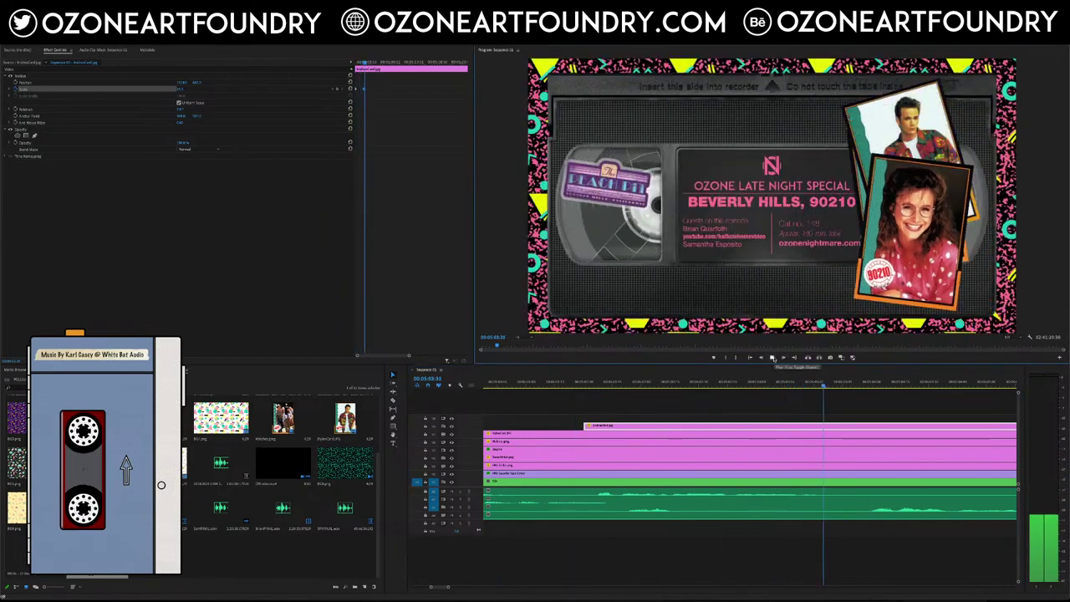
{"action": "left_click", "coordinate": [773, 358]}
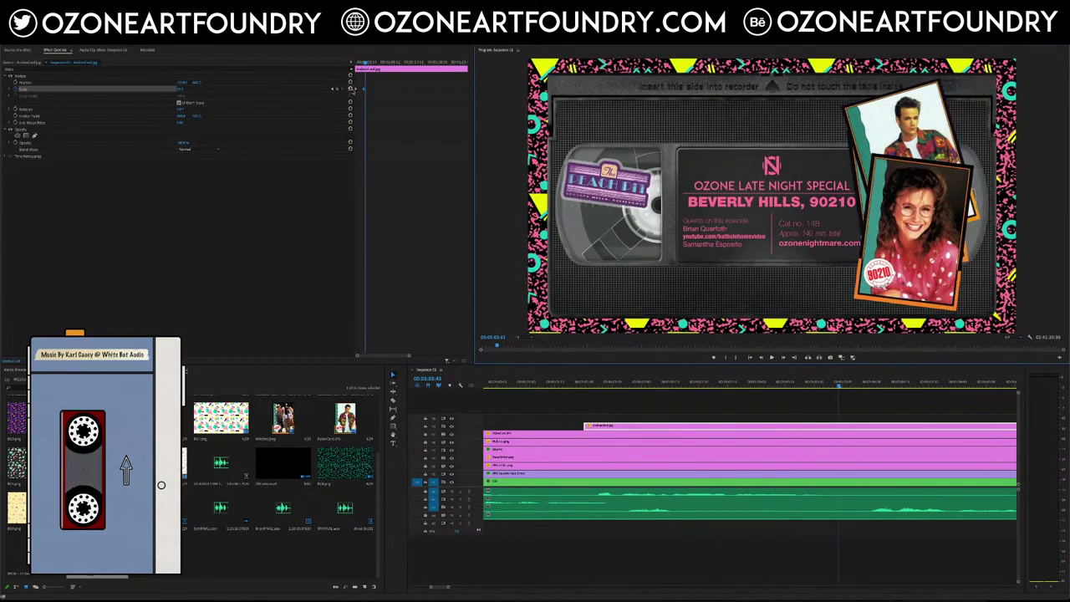
Step: Apply Ease Out to the card's first scale keyframe and play back the eased animation
{"action": "right_click", "coordinate": [357, 90]}
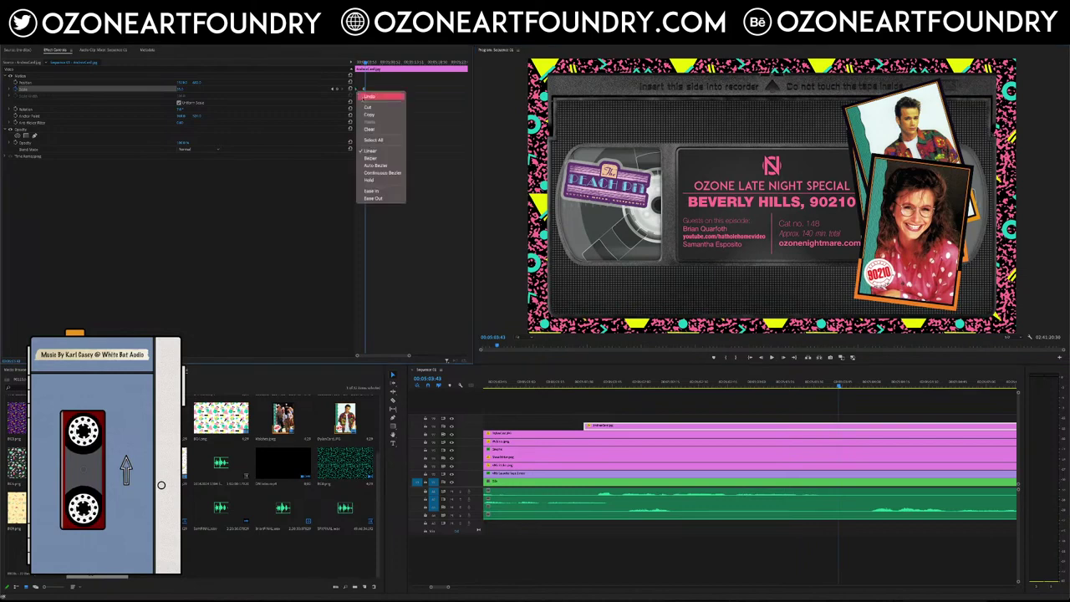
{"action": "left_click", "coordinate": [374, 198]}
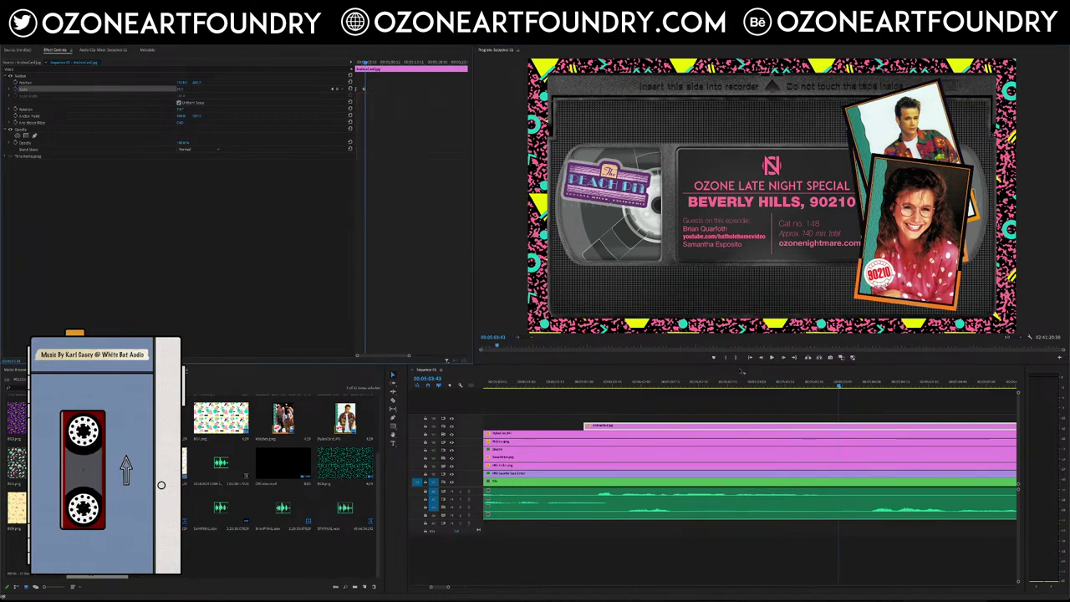
{"action": "left_click", "coordinate": [568, 381]}
{"action": "left_click", "coordinate": [771, 357]}
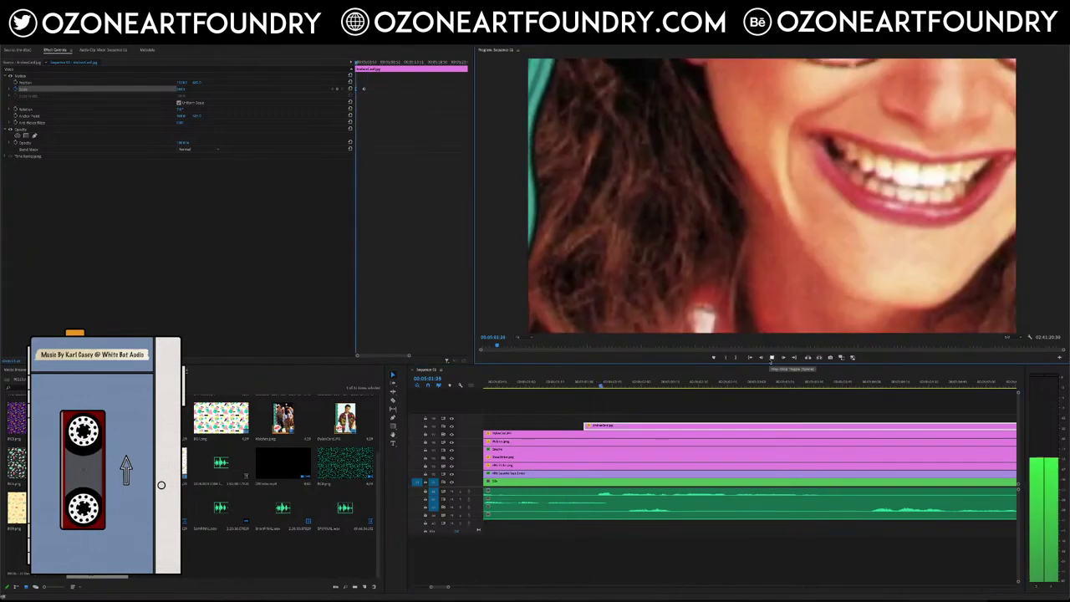
{"action": "left_click", "coordinate": [771, 357]}
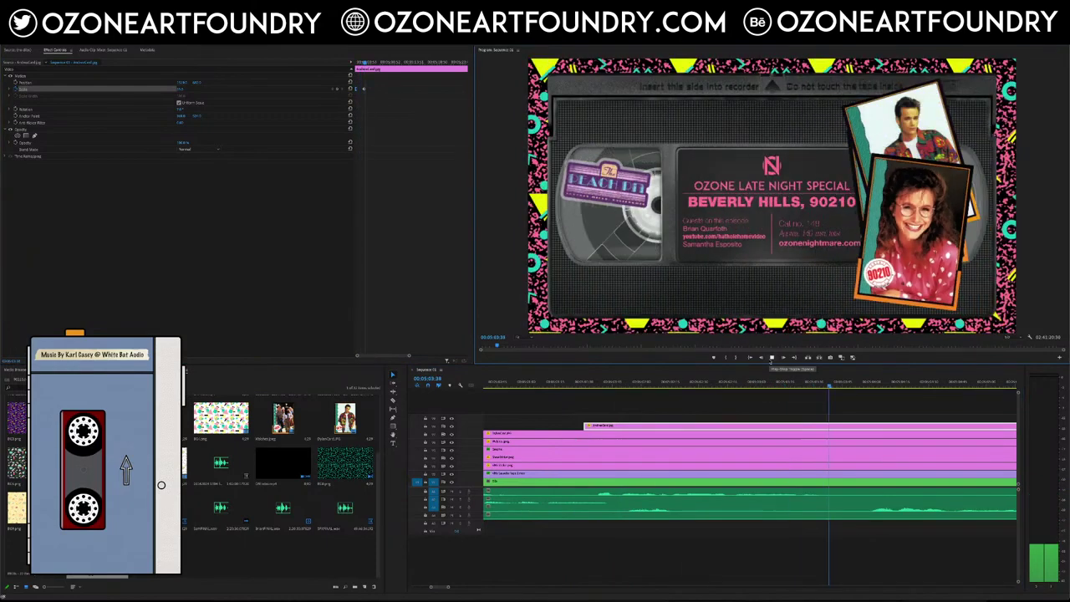
Step: Search the effects for blur and apply Gaussian Blur to the card clip, with the playhead at the clip's start
{"action": "left_click_drag", "start_coordinate": [581, 384], "coordinate": [584, 386]}
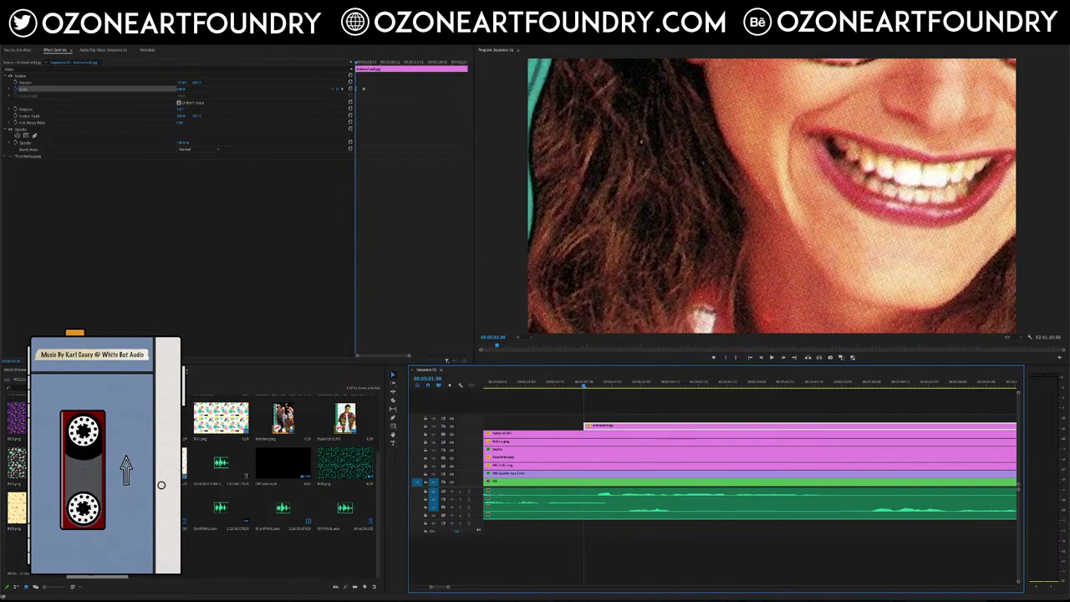
{"action": "key", "text": "shift+7"}
{"action": "type", "text": "BLUR"}
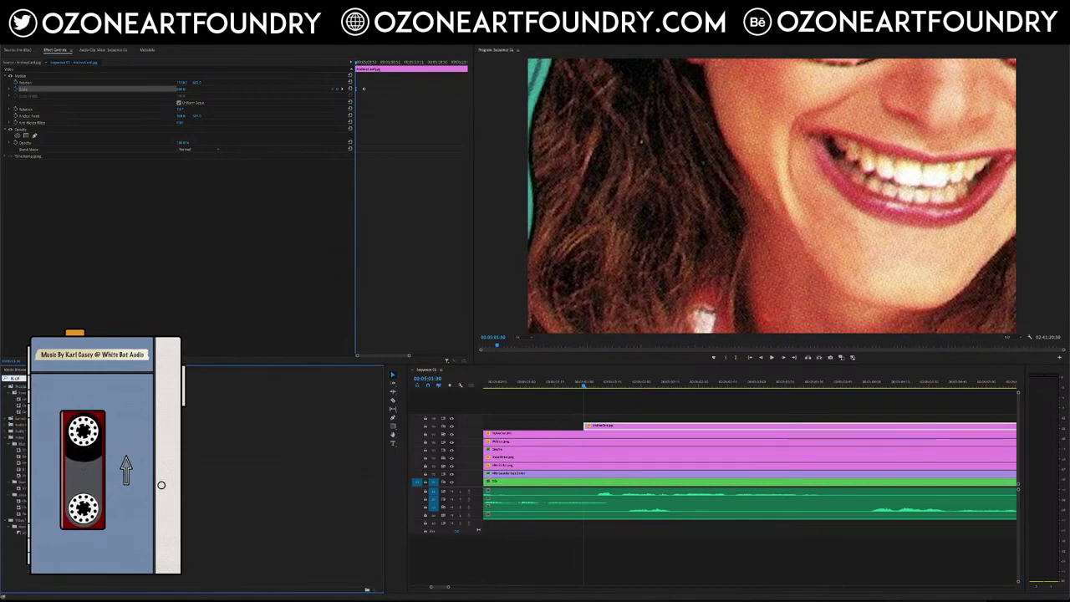
{"action": "left_click", "coordinate": [37, 457]}
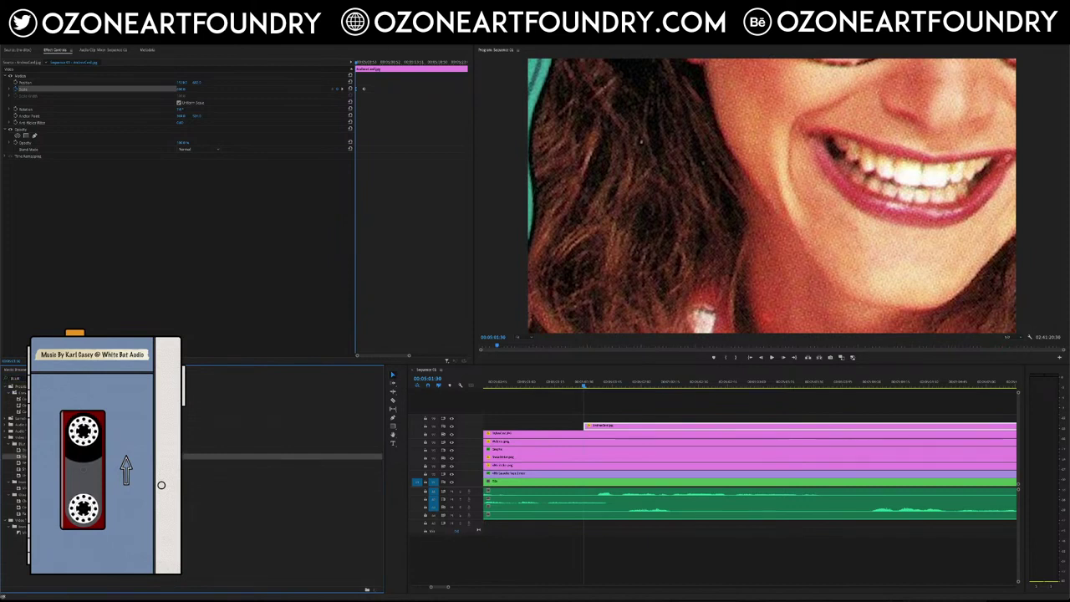
{"action": "left_click_drag", "start_coordinate": [37, 456], "coordinate": [589, 427]}
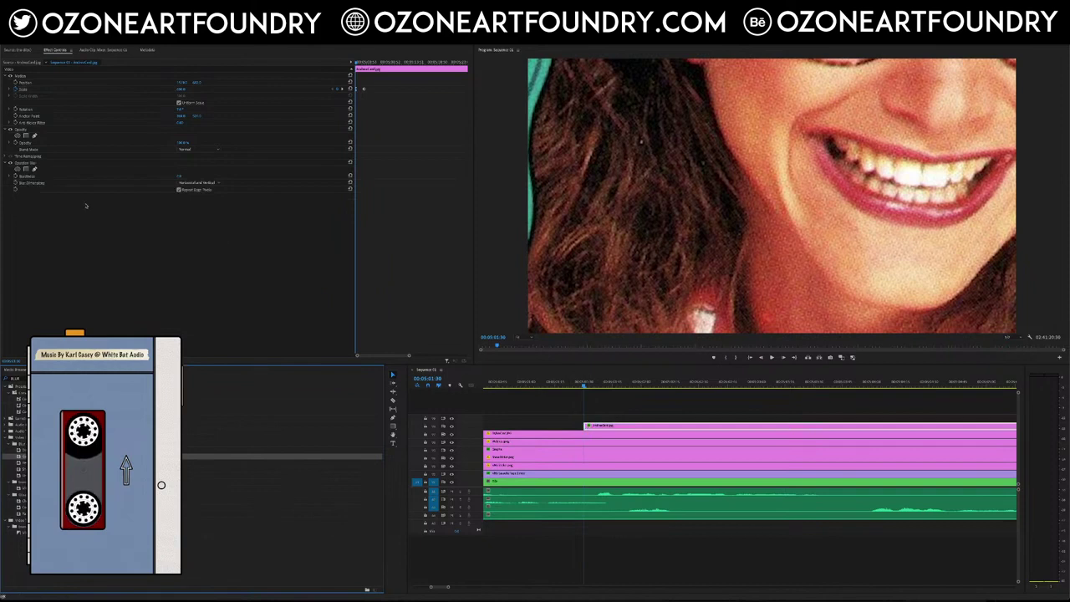
Step: Keyframe the card's Blurriness to start strongly blurred and become fully sharp two seconds into the clip
{"action": "left_click", "coordinate": [17, 177]}
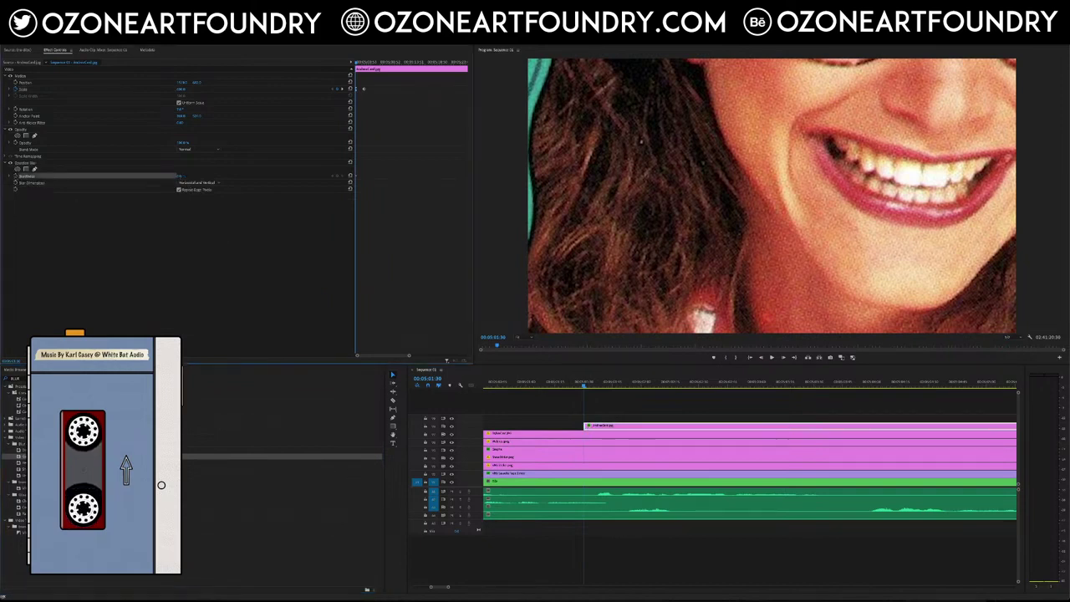
{"action": "mouse_move", "coordinate": [179, 177]}
{"action": "left_mouse_down"}
{"action": "mouse_move", "coordinate": [203, 177]}
{"action": "mouse_move", "coordinate": [185, 177]}
{"action": "left_mouse_up"}
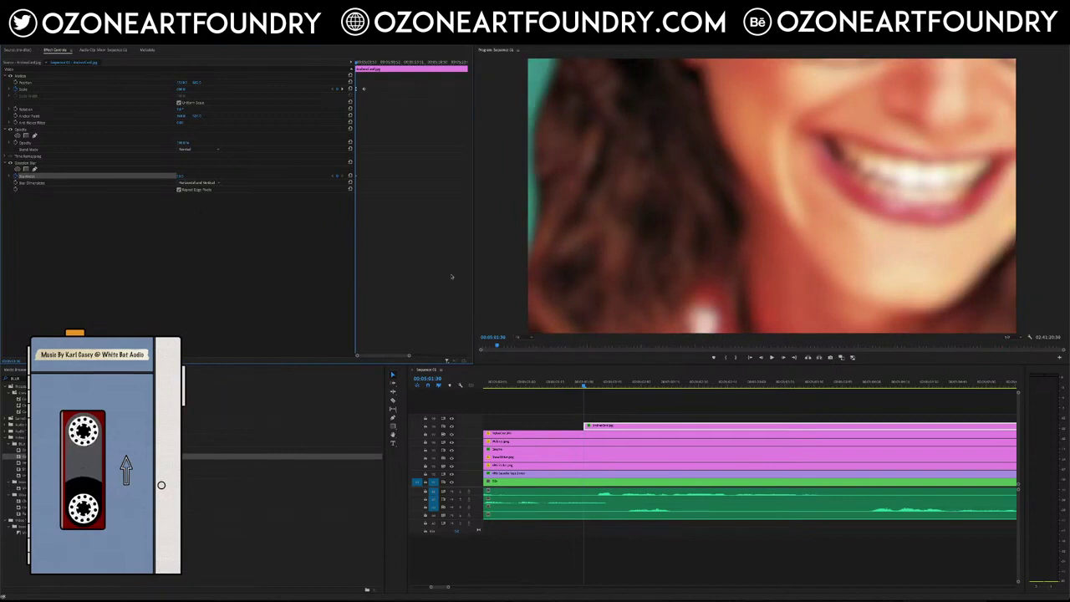
{"action": "left_click_drag", "start_coordinate": [357, 64], "coordinate": [365, 64]}
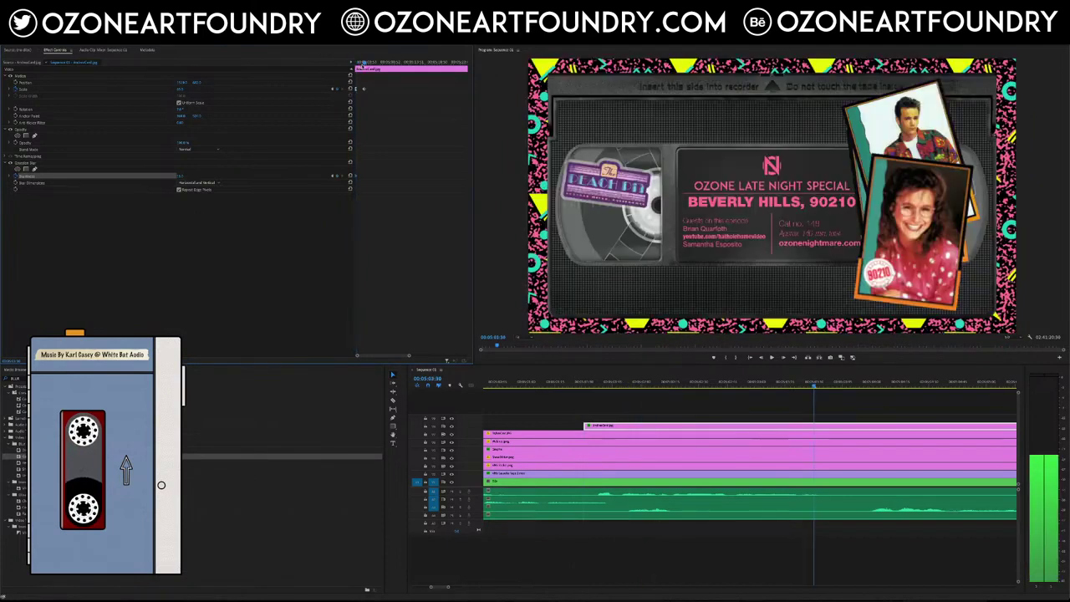
{"action": "left_click", "coordinate": [182, 177]}
{"action": "key", "text": "Return"}
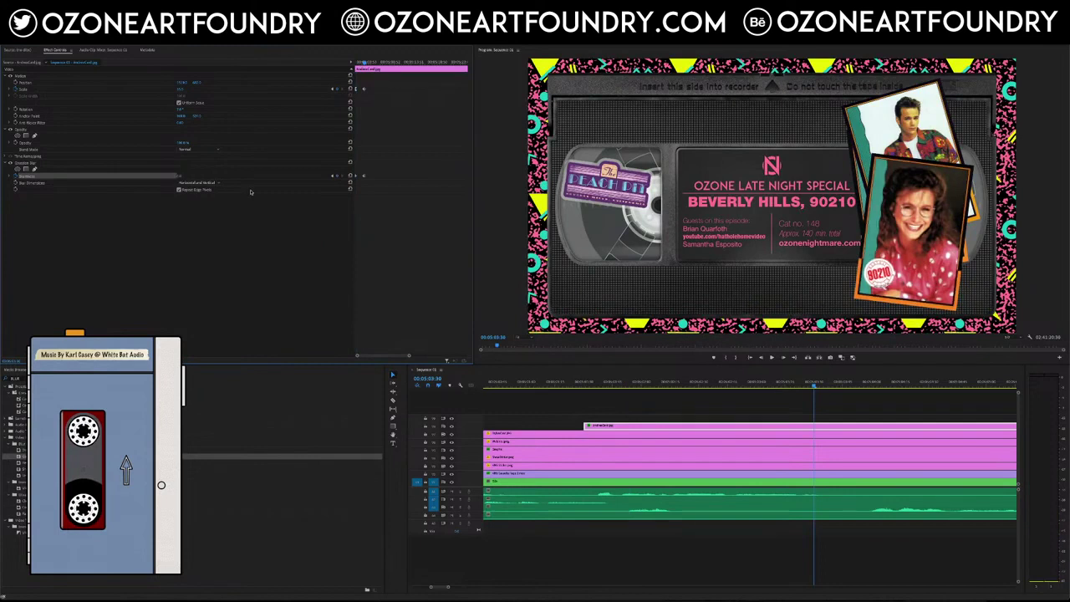
Step: Play back the combined blur and scale animation several times from around the card clip's start
{"action": "left_click", "coordinate": [772, 357]}
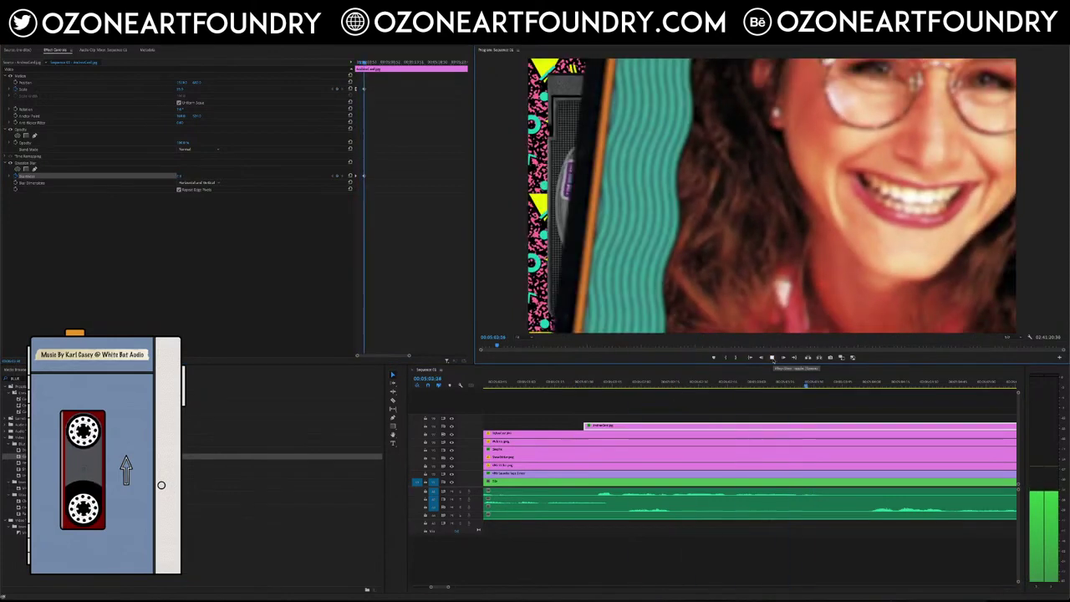
{"action": "left_click", "coordinate": [773, 358]}
{"action": "mouse_move", "coordinate": [591, 384]}
{"action": "left_mouse_down"}
{"action": "mouse_move", "coordinate": [776, 411]}
{"action": "mouse_move", "coordinate": [575, 399]}
{"action": "left_mouse_up"}
{"action": "left_click", "coordinate": [773, 357]}
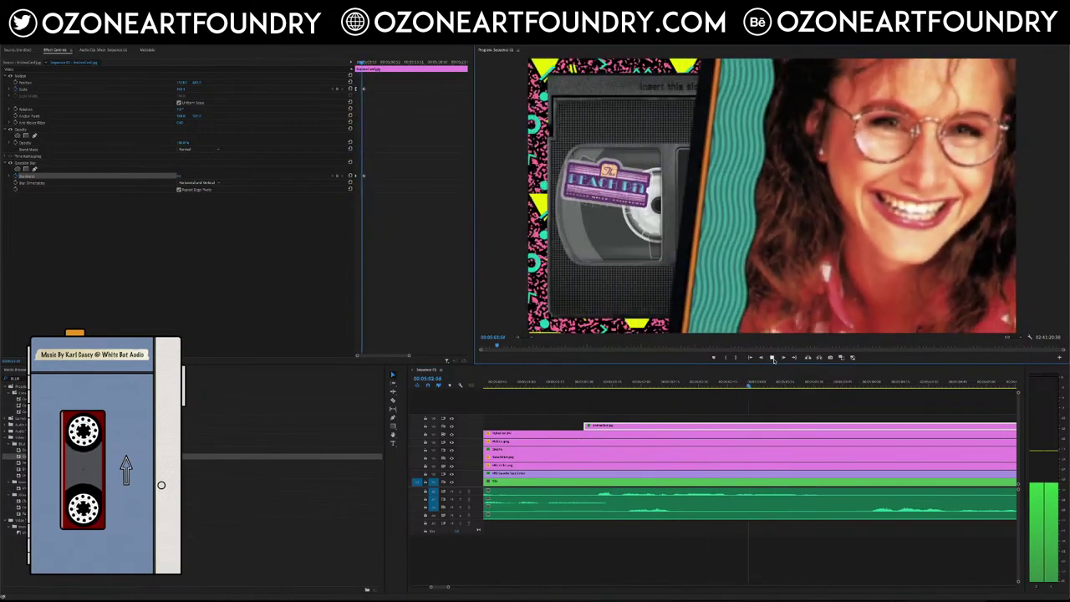
{"action": "left_click", "coordinate": [773, 358]}
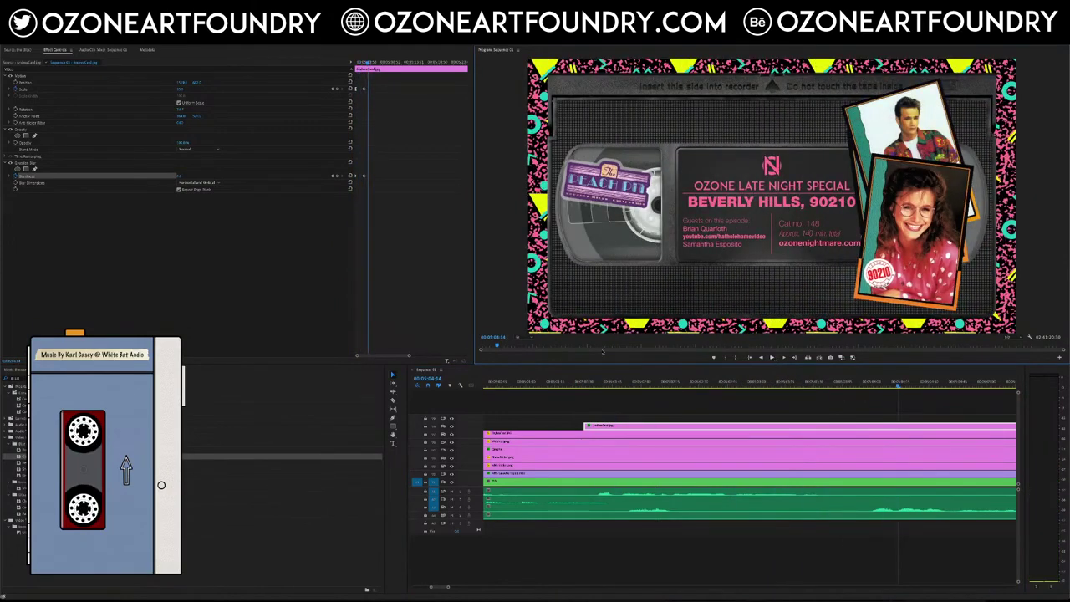
{"action": "left_click", "coordinate": [572, 381]}
{"action": "left_click", "coordinate": [771, 358]}
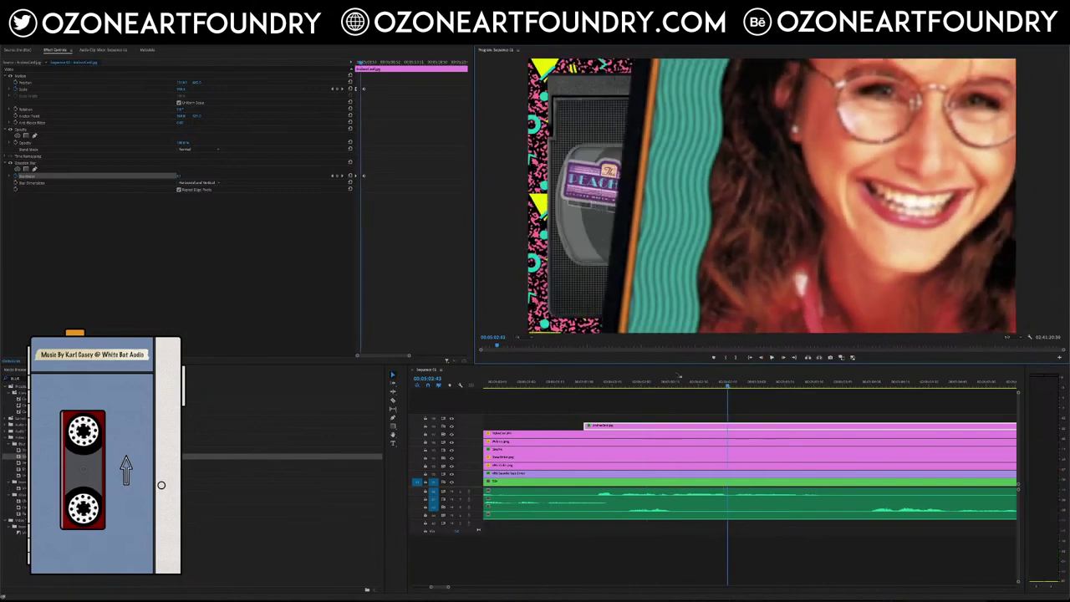
{"action": "left_click", "coordinate": [771, 358]}
{"action": "left_click", "coordinate": [771, 358]}
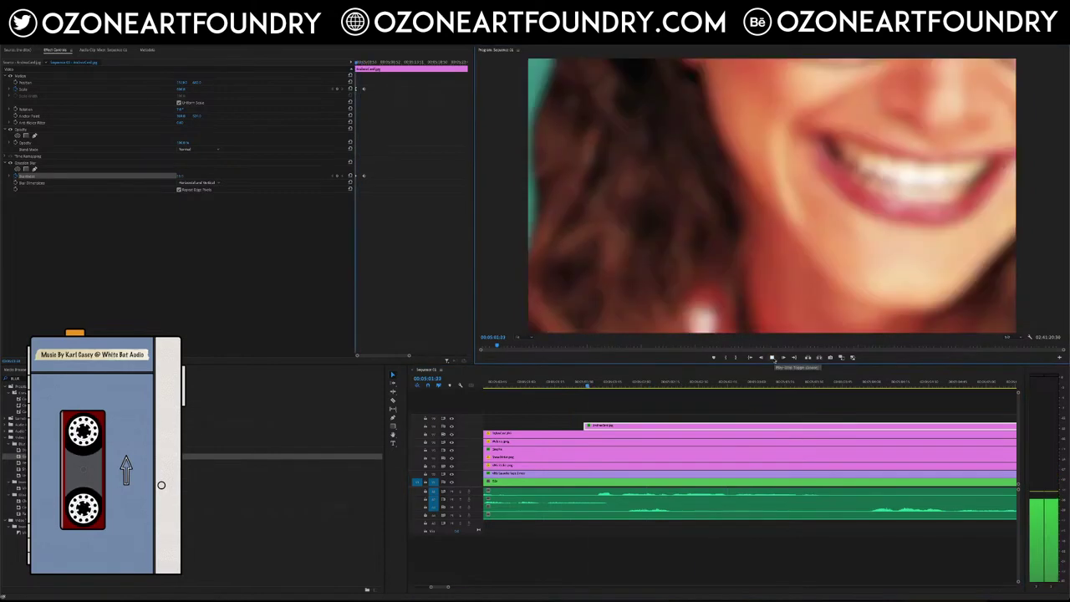
{"action": "left_click", "coordinate": [773, 358]}
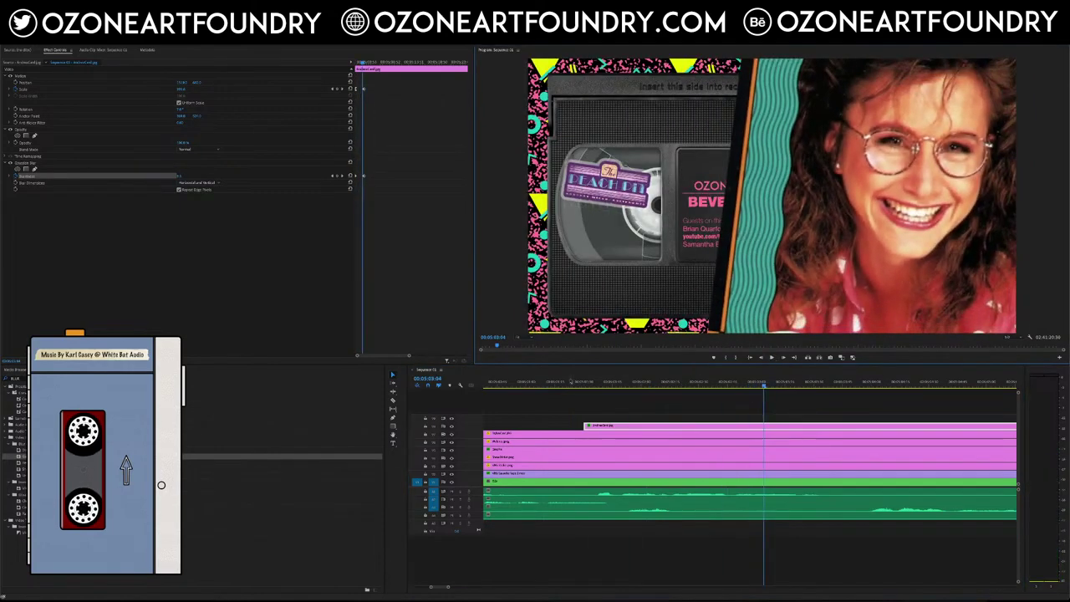
{"action": "left_click", "coordinate": [577, 383]}
{"action": "key", "text": "space"}
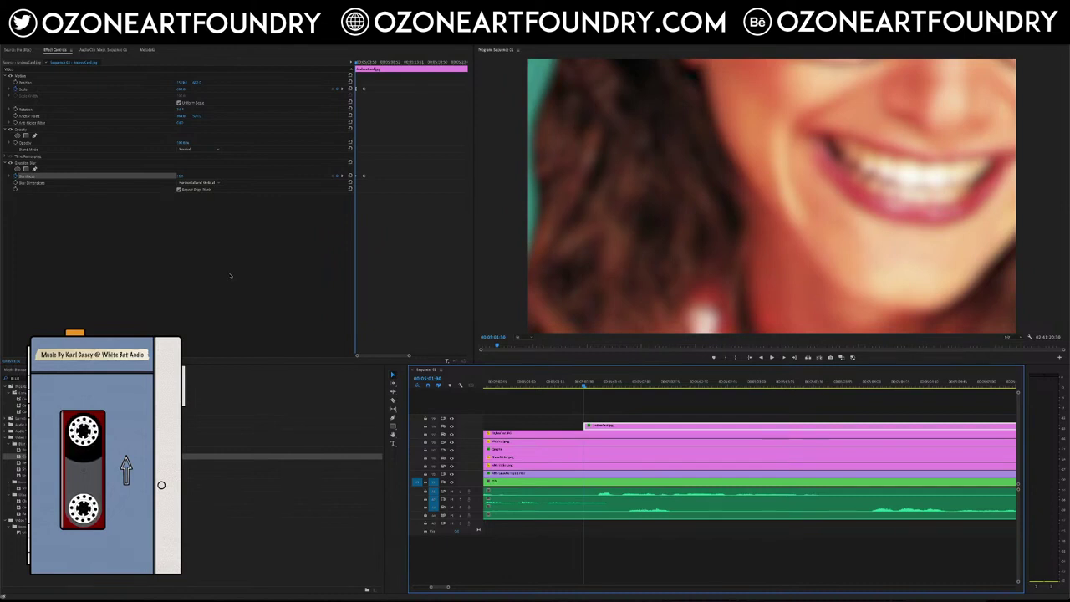
{"action": "left_click", "coordinate": [16, 379]}
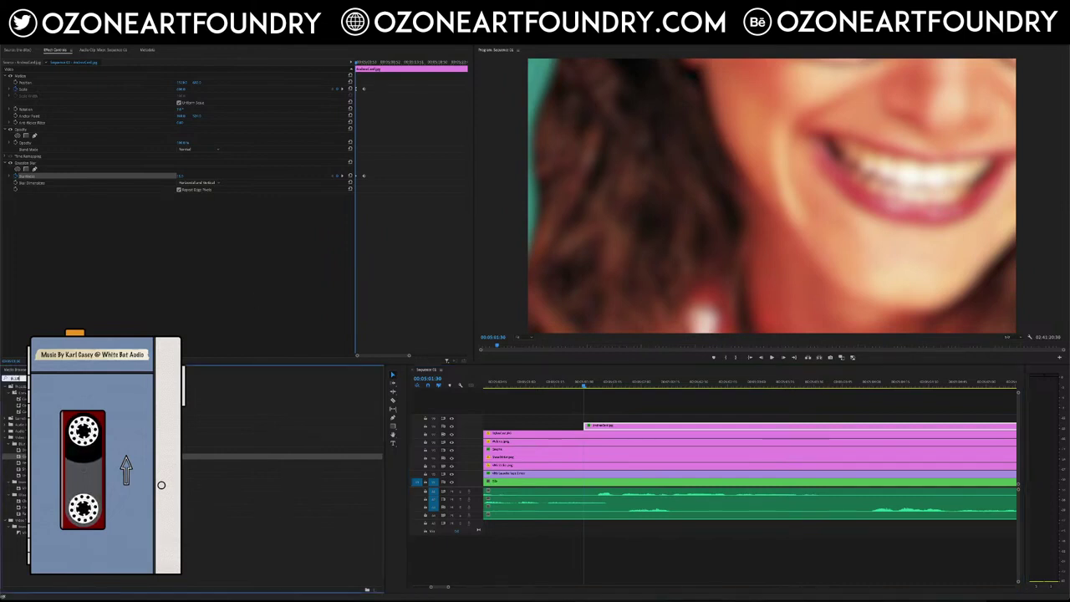
{"action": "type", "text": "DIVEL"}
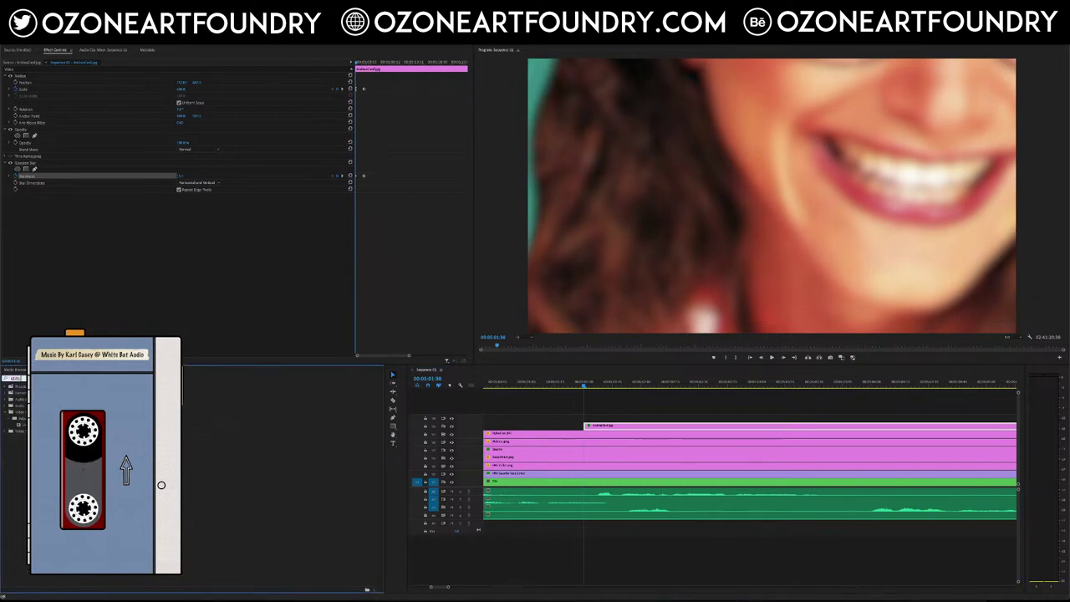
{"action": "left_click_drag", "start_coordinate": [35, 425], "coordinate": [596, 426]}
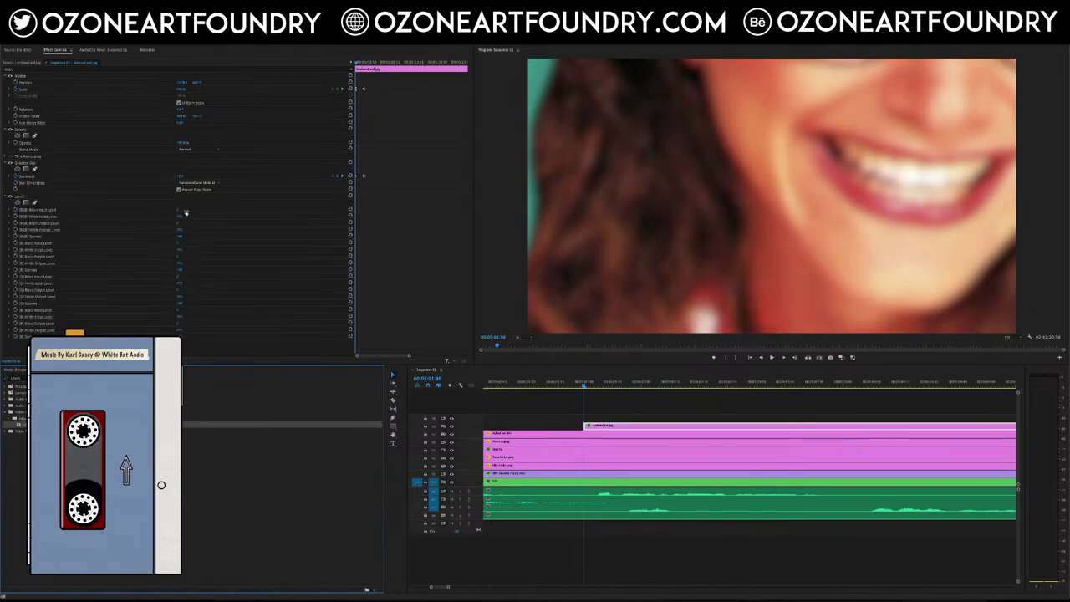
{"action": "mouse_move", "coordinate": [179, 211]}
{"action": "left_mouse_down"}
{"action": "mouse_move", "coordinate": [209, 211]}
{"action": "mouse_move", "coordinate": [180, 210]}
{"action": "left_mouse_up"}
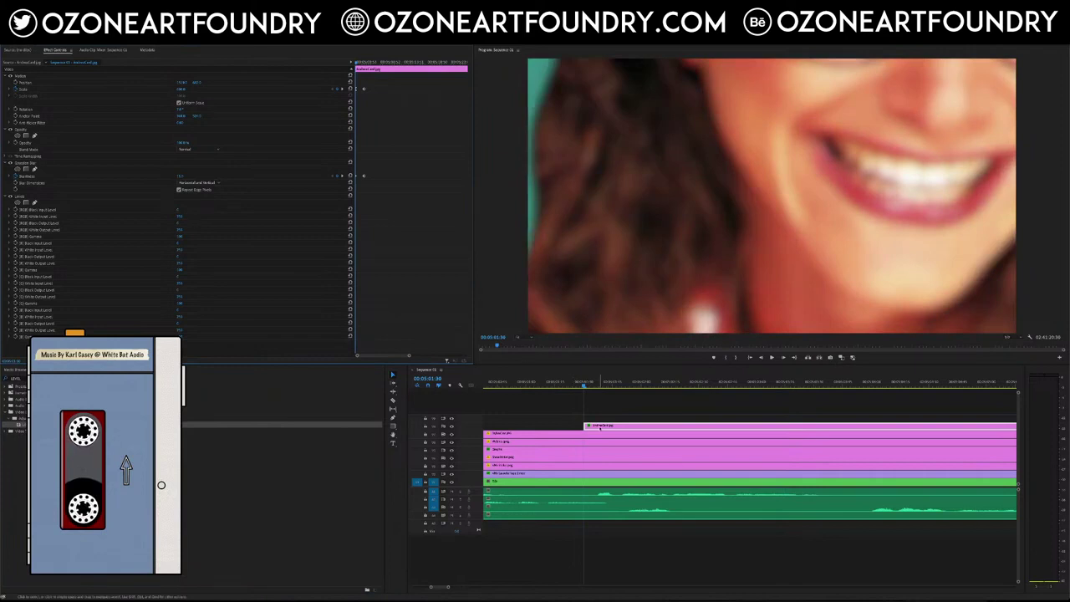
{"action": "left_click", "coordinate": [28, 196]}
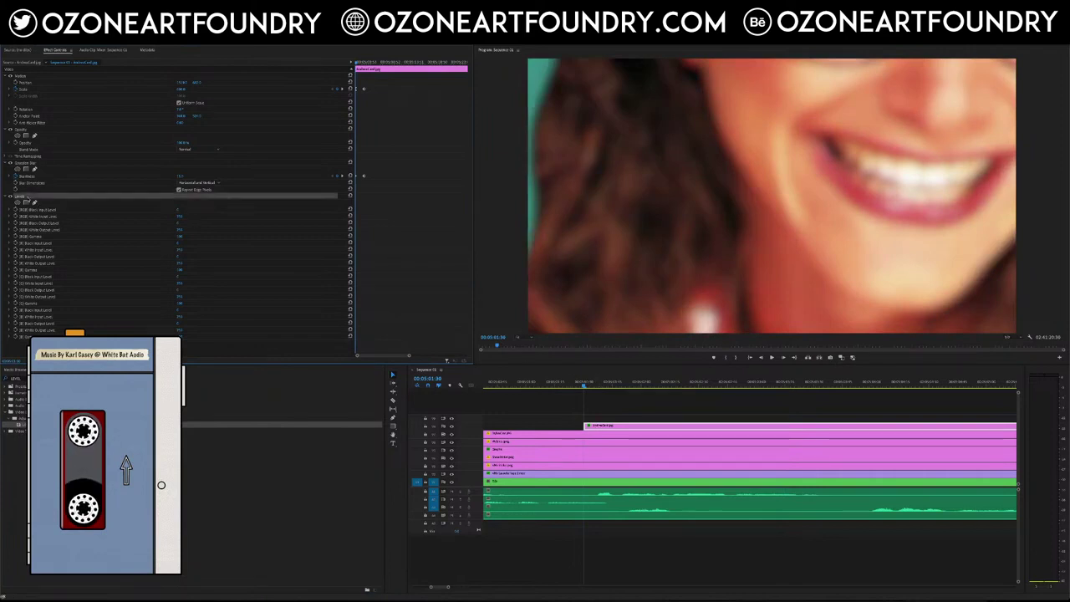
{"action": "key", "text": "Delete"}
Step: Search the effects for "bright" and apply Brightness & Contrast to the card clip
{"action": "left_click", "coordinate": [16, 379]}
{"action": "type", "text": "bright"}
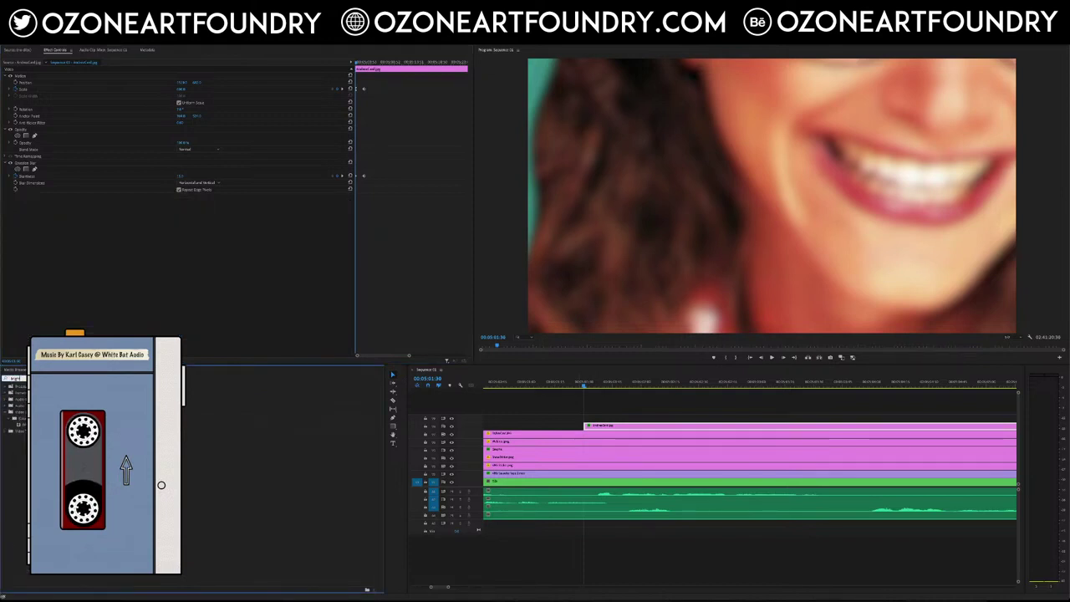
{"action": "left_click", "coordinate": [27, 425]}
{"action": "left_click_drag", "start_coordinate": [217, 416], "coordinate": [588, 427]}
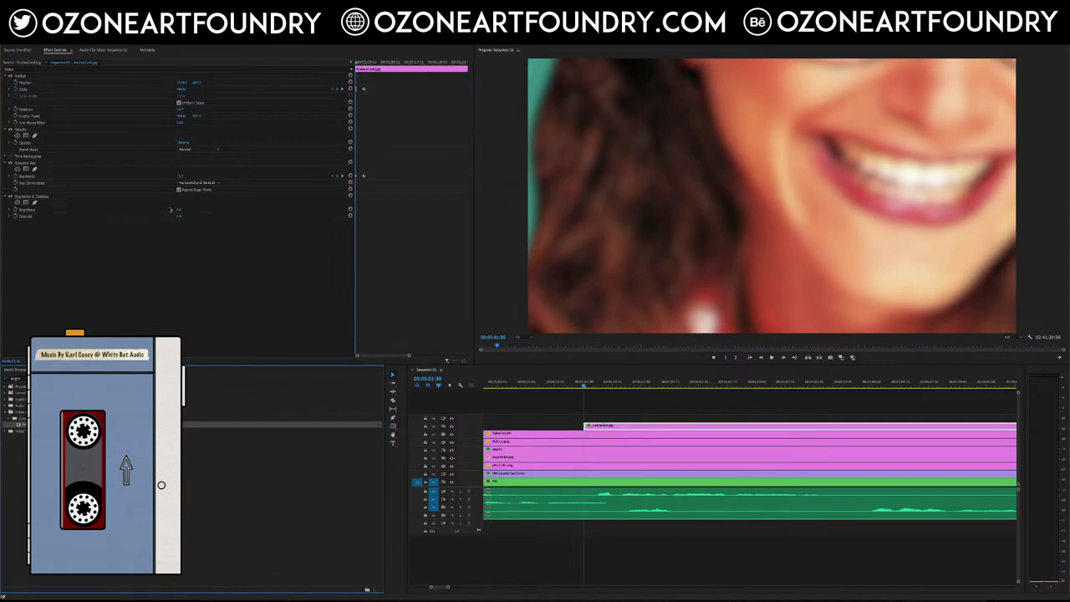
Step: Enable keyframing for the card's Brightness at the clip's start and set it to -100
{"action": "left_click_drag", "start_coordinate": [179, 210], "coordinate": [242, 210]}
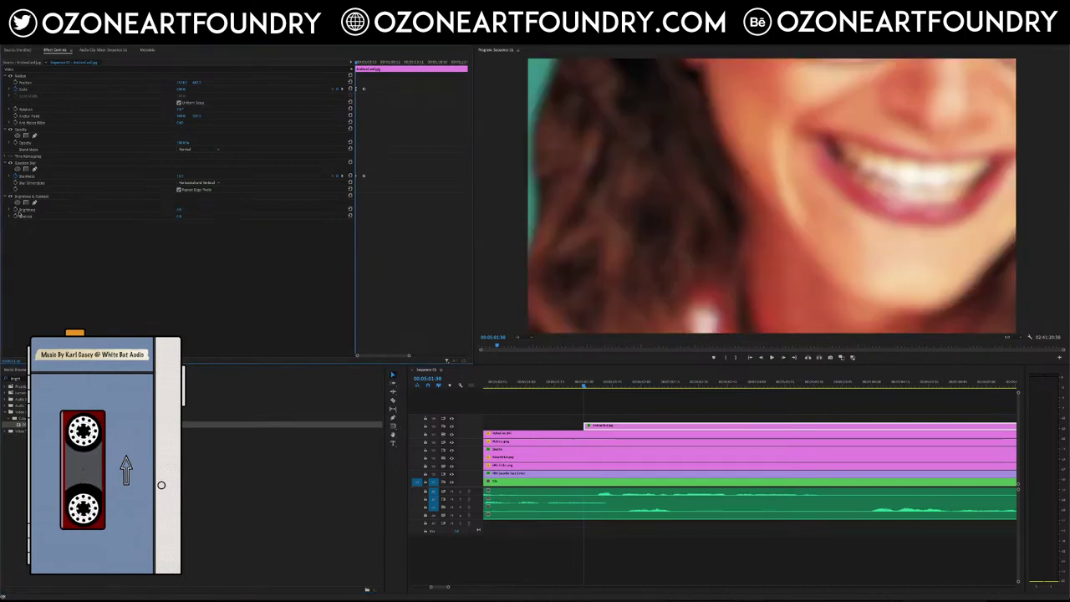
{"action": "left_click", "coordinate": [22, 210]}
{"action": "left_click", "coordinate": [178, 211]}
{"action": "type", "text": "-100"}
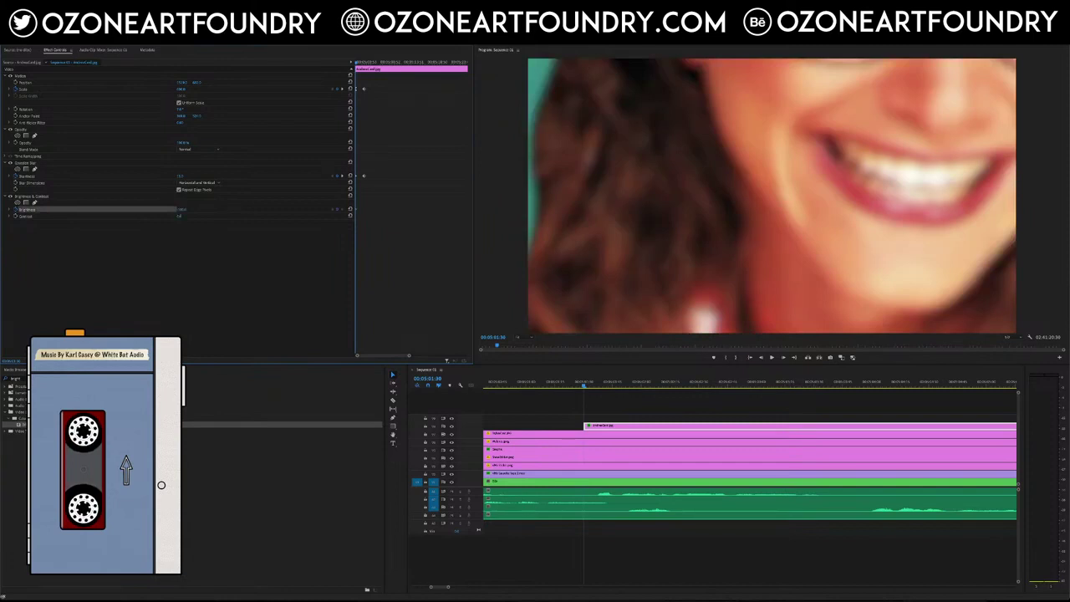
{"action": "key", "text": "Return"}
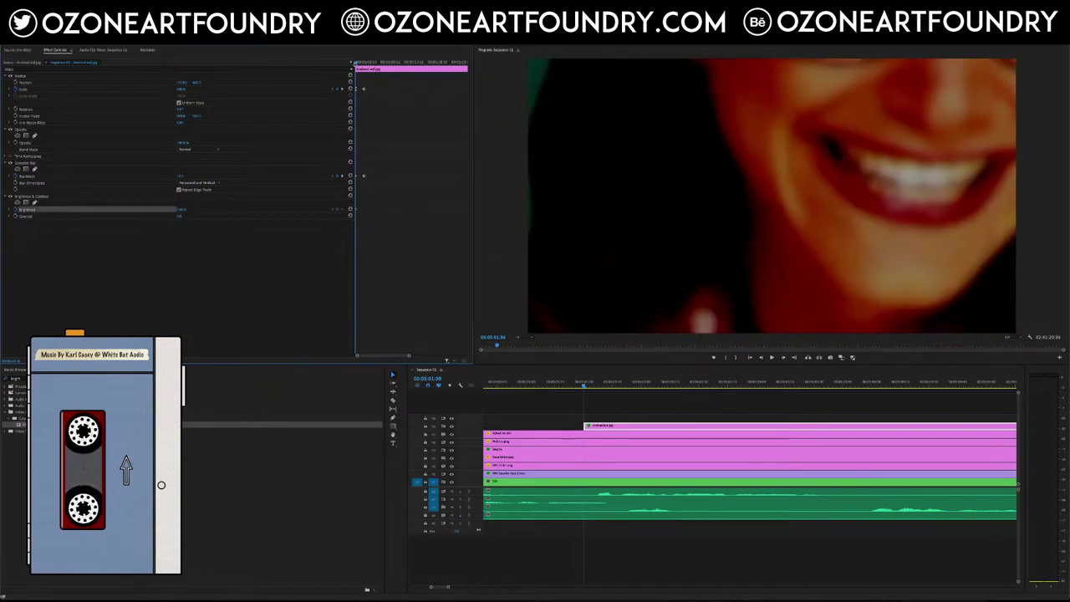
Step: Add a Brightness keyframe of 0 two seconds into the card clip, level with the final scale and blur keyframes
{"action": "key", "text": "shift+Right"}
{"action": "key", "text": "shift+Right"}
{"action": "key", "text": "shift+Right"}
{"action": "key", "text": "shift+Right"}
{"action": "key", "text": "shift+Right"}
{"action": "key", "text": "shift+Right"}
{"action": "key", "text": "shift+Right"}
{"action": "key", "text": "shift+Right"}
{"action": "key", "text": "shift+Right"}
{"action": "key", "text": "shift+Right"}
{"action": "key", "text": "shift+Right"}
{"action": "key", "text": "shift+Right"}
{"action": "key", "text": "shift+Right"}
{"action": "key", "text": "shift+Right"}
{"action": "key", "text": "shift+Right"}
{"action": "key", "text": "shift+Right"}
{"action": "key", "text": "shift+Right"}
{"action": "key", "text": "shift+Right"}
{"action": "key", "text": "shift+Right"}
{"action": "key", "text": "shift+Right"}
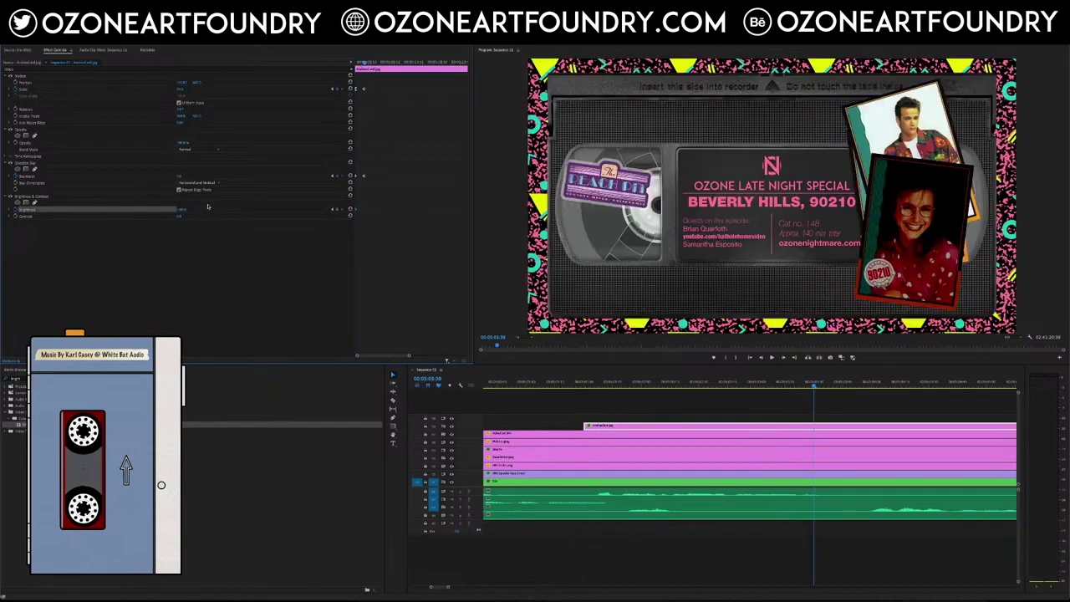
{"action": "left_click", "coordinate": [182, 210]}
{"action": "type", "text": "0"}
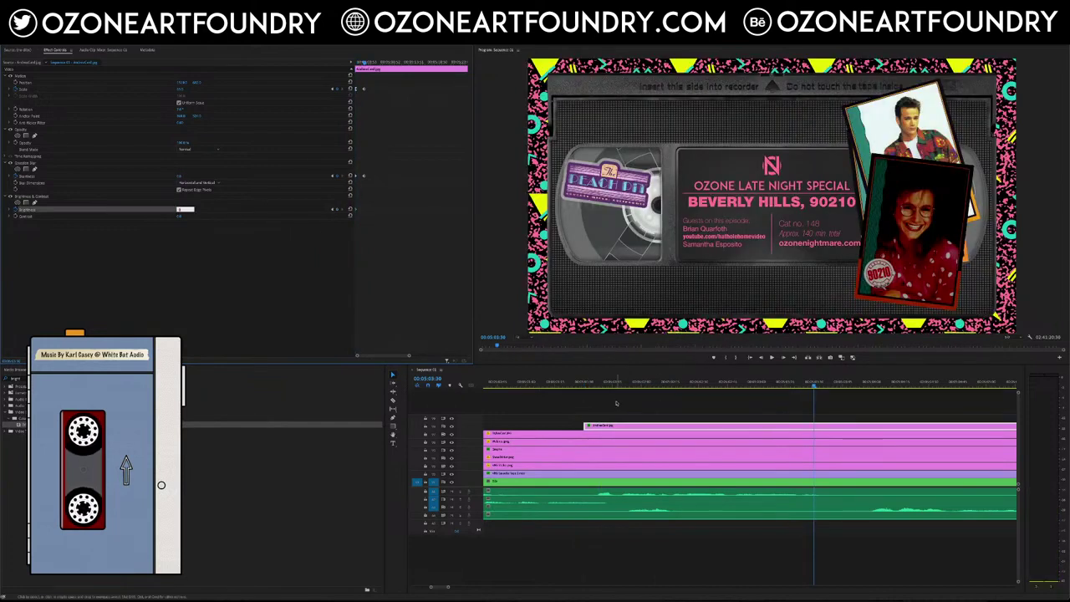
{"action": "key", "text": "Tab"}
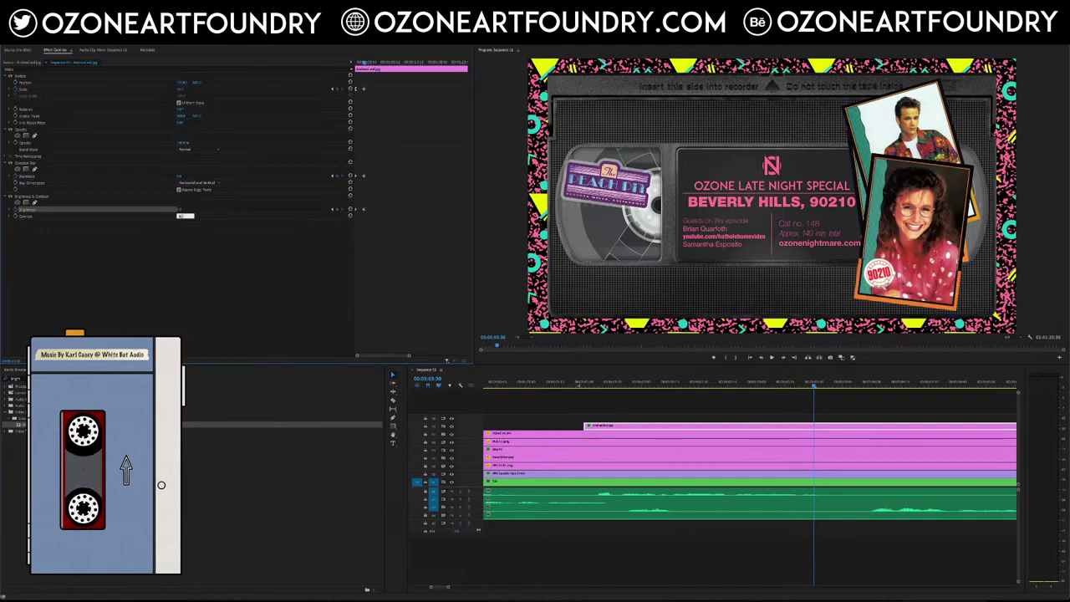
Step: Play back the card's combined scale, blur and brightness animation twice from around the clip's start
{"action": "left_click", "coordinate": [576, 384]}
{"action": "left_click", "coordinate": [773, 358]}
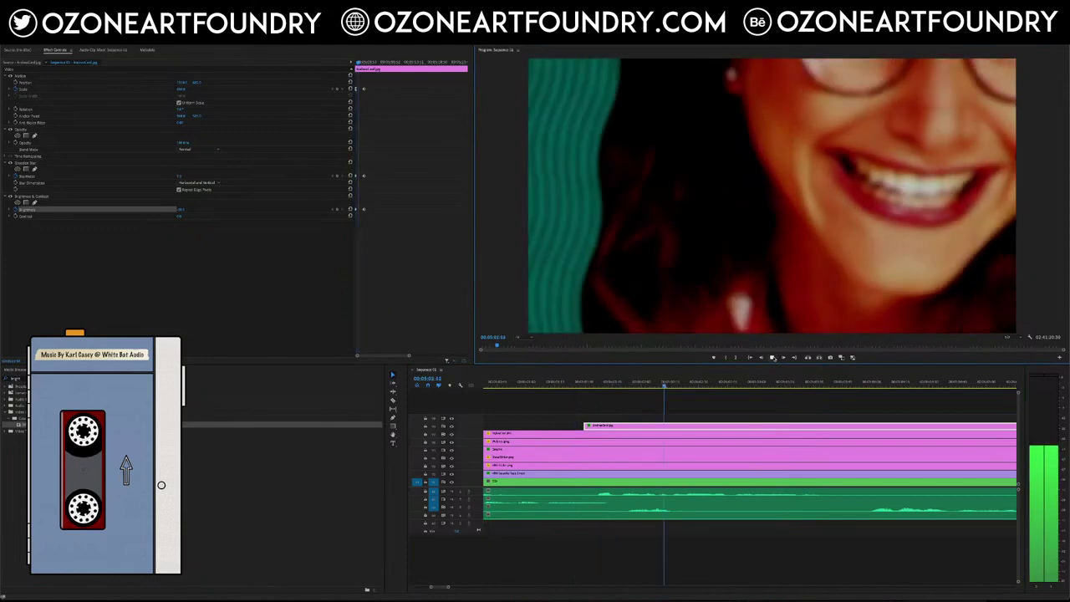
{"action": "left_click", "coordinate": [773, 357]}
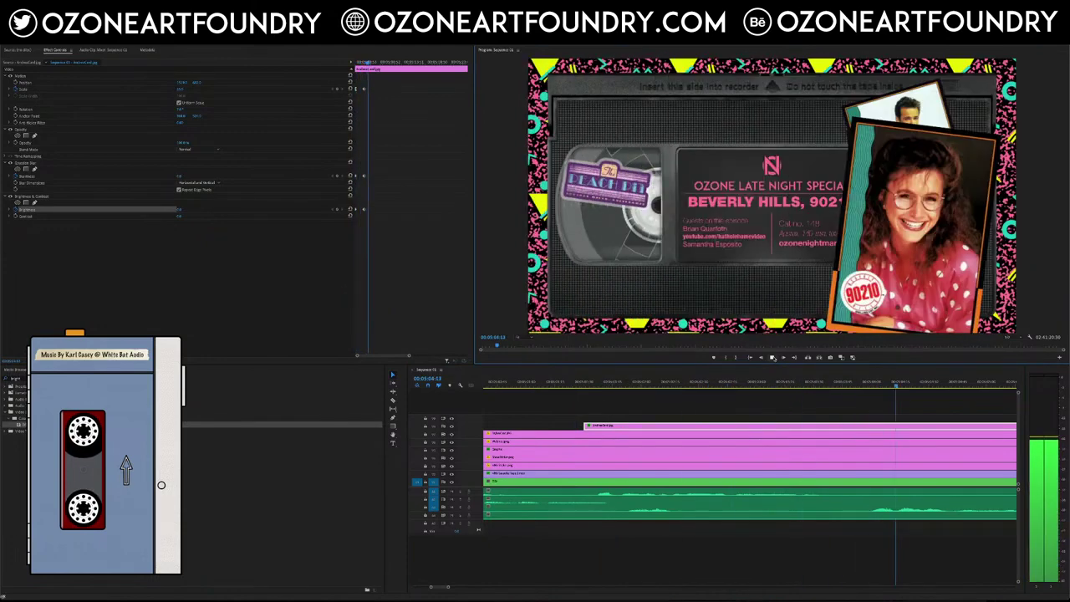
{"action": "mouse_move", "coordinate": [591, 382]}
{"action": "left_mouse_down"}
{"action": "mouse_move", "coordinate": [580, 384]}
{"action": "mouse_move", "coordinate": [821, 410]}
{"action": "mouse_move", "coordinate": [599, 399]}
{"action": "left_mouse_up"}
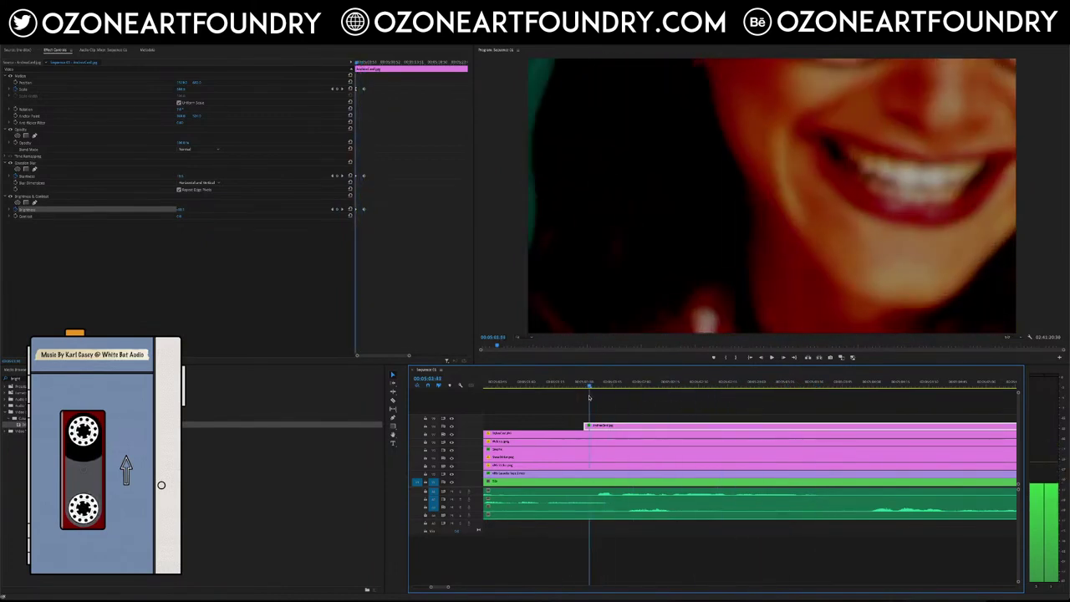
{"action": "left_click", "coordinate": [771, 358]}
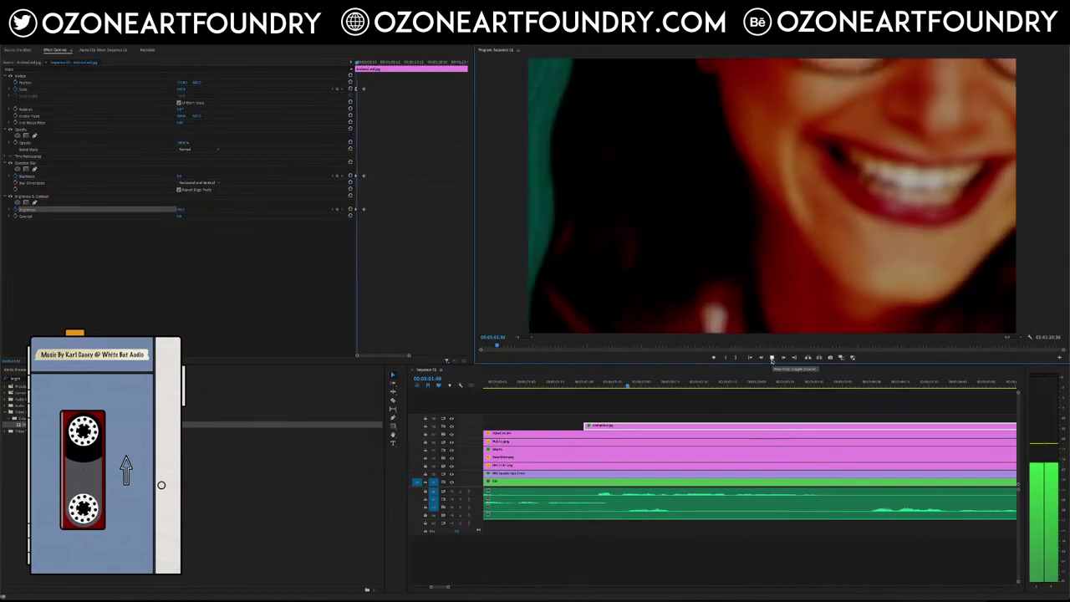
{"action": "left_click", "coordinate": [772, 357]}
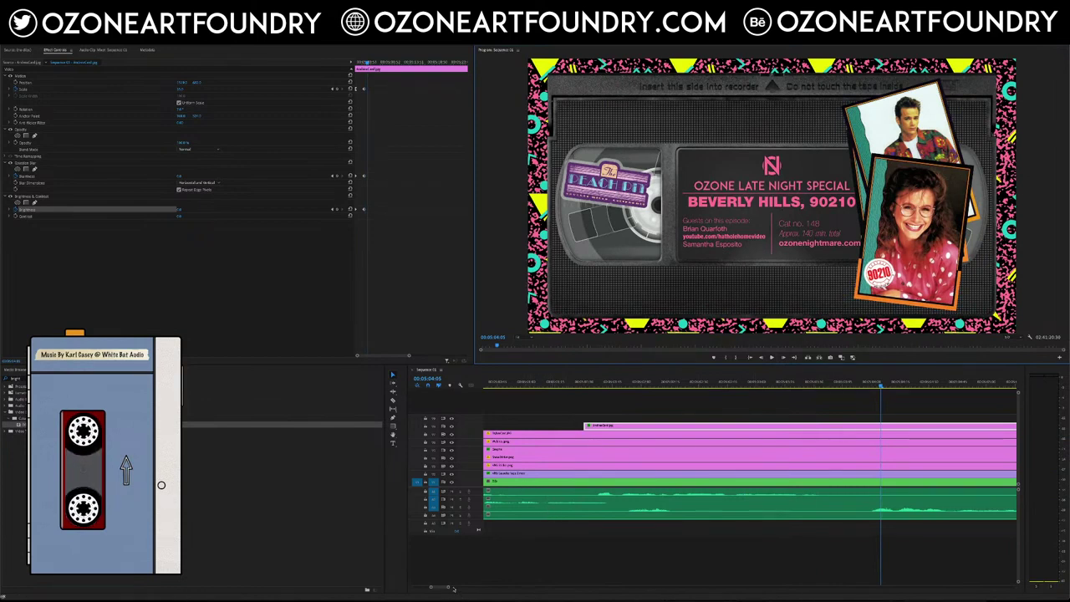
Step: Extend the card clip's end to about where the main episode audio tracks finish
{"action": "left_click_drag", "start_coordinate": [454, 590], "coordinate": [957, 584]}
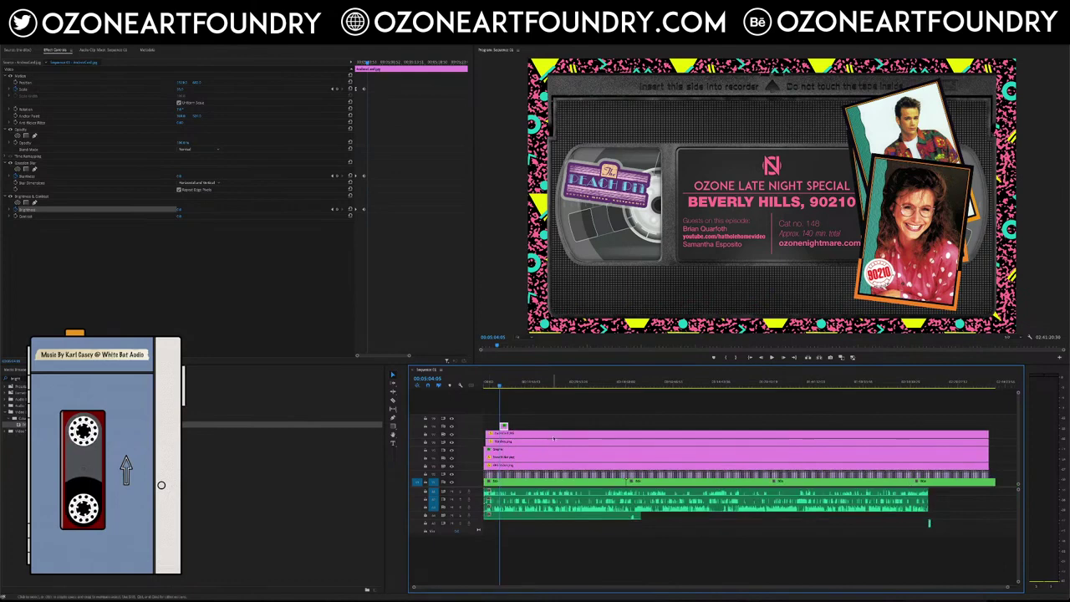
{"action": "left_click_drag", "start_coordinate": [507, 425], "coordinate": [928, 419]}
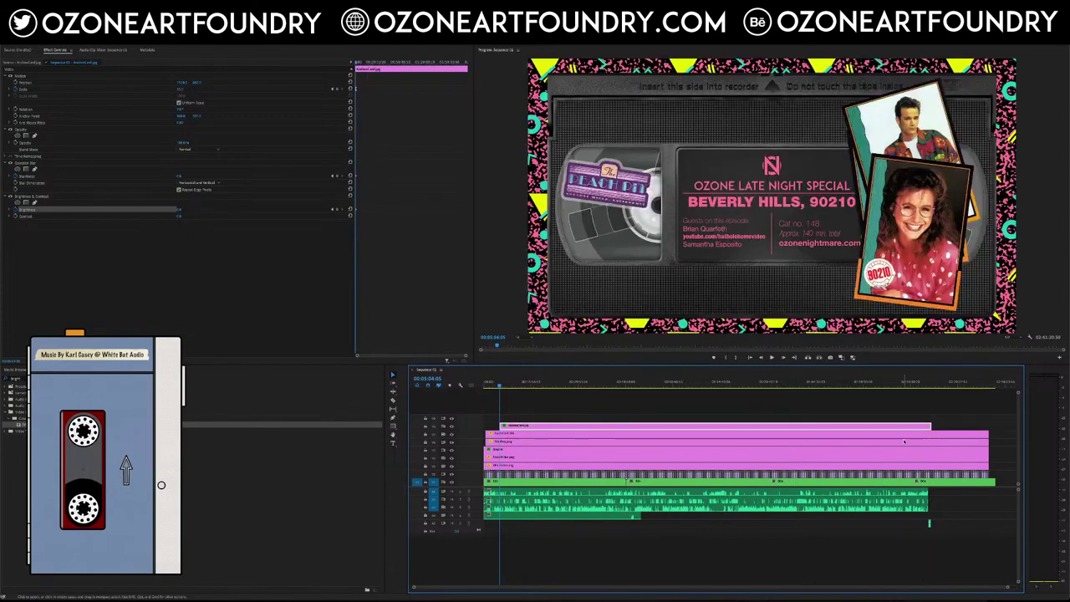
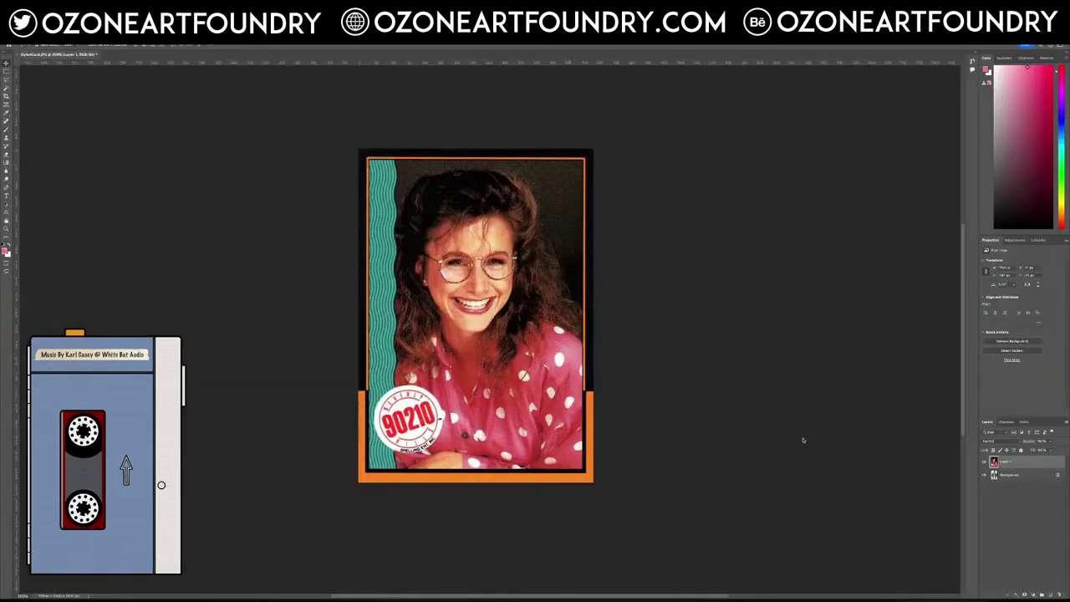
Step: In Photoshop, paste the next card scan as a new layer above the previous card and transform it to fill the canvas
{"action": "key", "text": "ctrl+v"}
{"action": "key", "text": "ctrl+t"}
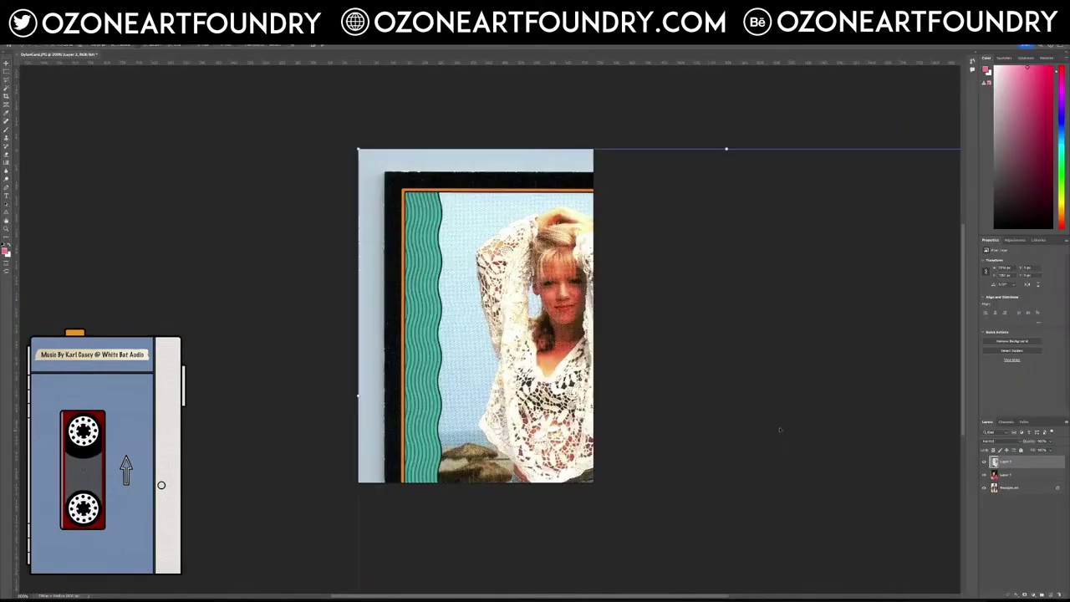
{"action": "key", "text": "ctrl+minus"}
{"action": "key", "text": "ctrl+minus"}
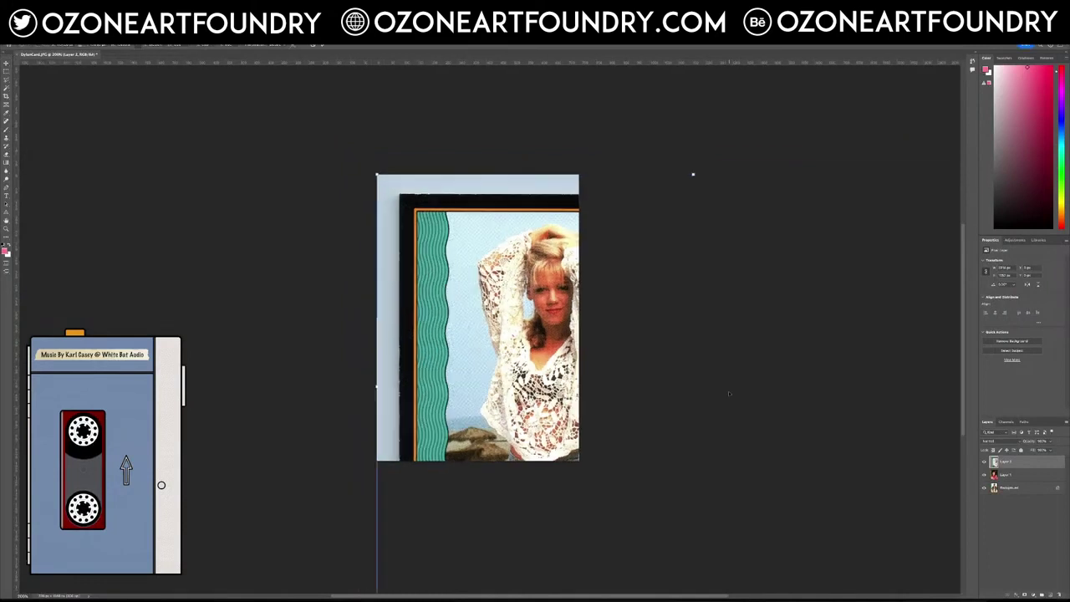
{"action": "left_click_drag", "start_coordinate": [616, 348], "coordinate": [558, 322]}
{"action": "left_click", "coordinate": [6, 229]}
{"action": "left_click", "coordinate": [488, 313]}
{"action": "left_click", "coordinate": [488, 313]}
{"action": "left_click", "coordinate": [488, 313]}
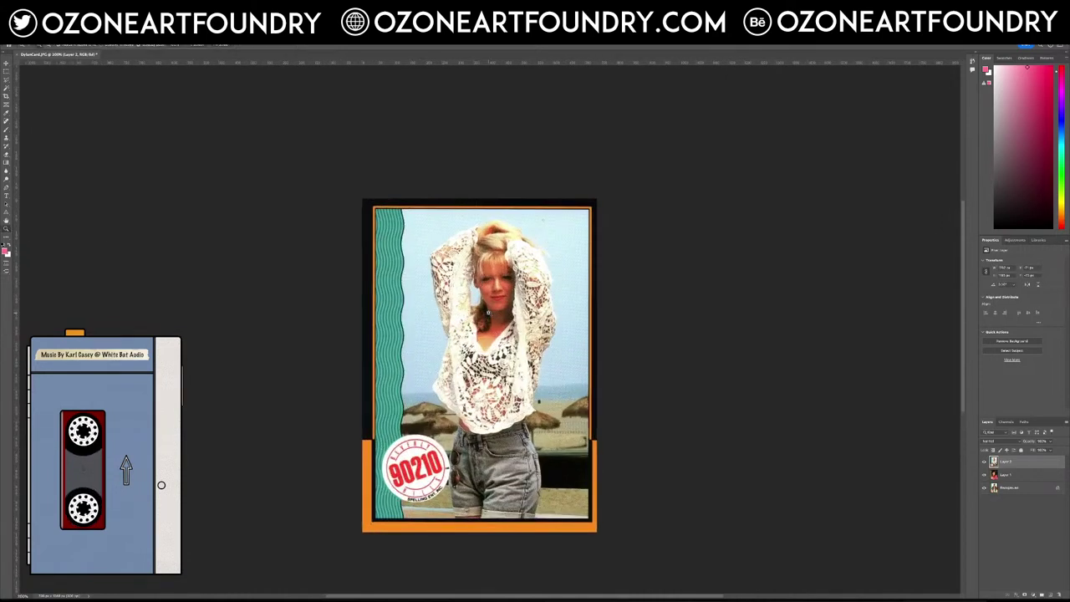
Step: Nudge the pasted card slightly left and down so its border sits evenly within the canvas, and commit the transform
{"action": "key", "text": "ctrl+t"}
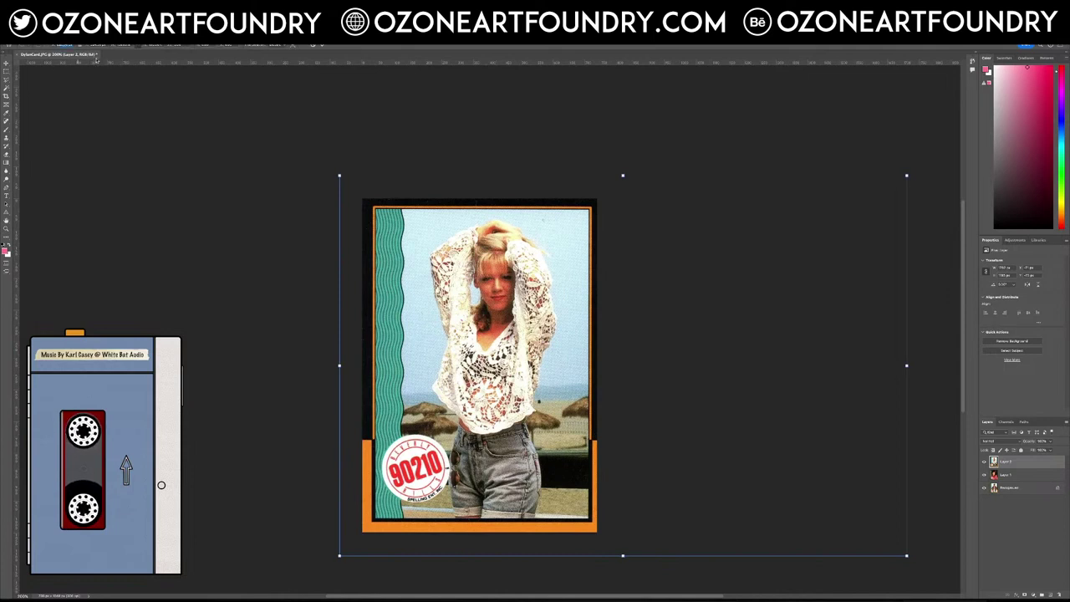
{"action": "key", "text": "Left"}
{"action": "key", "text": "Left"}
{"action": "key", "text": "Left"}
{"action": "key", "text": "Left"}
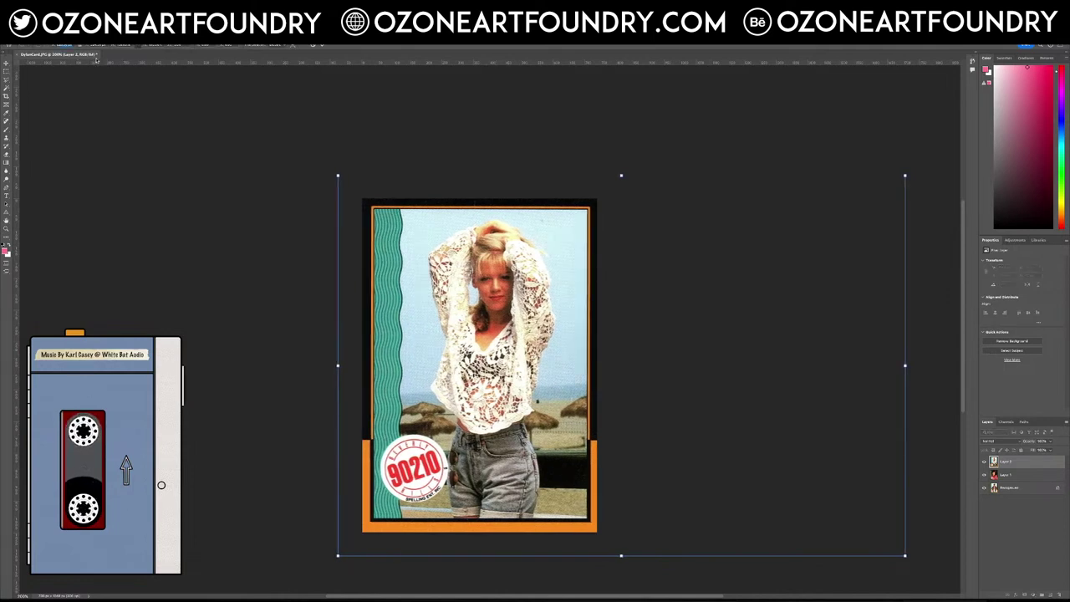
{"action": "key", "text": "Left"}
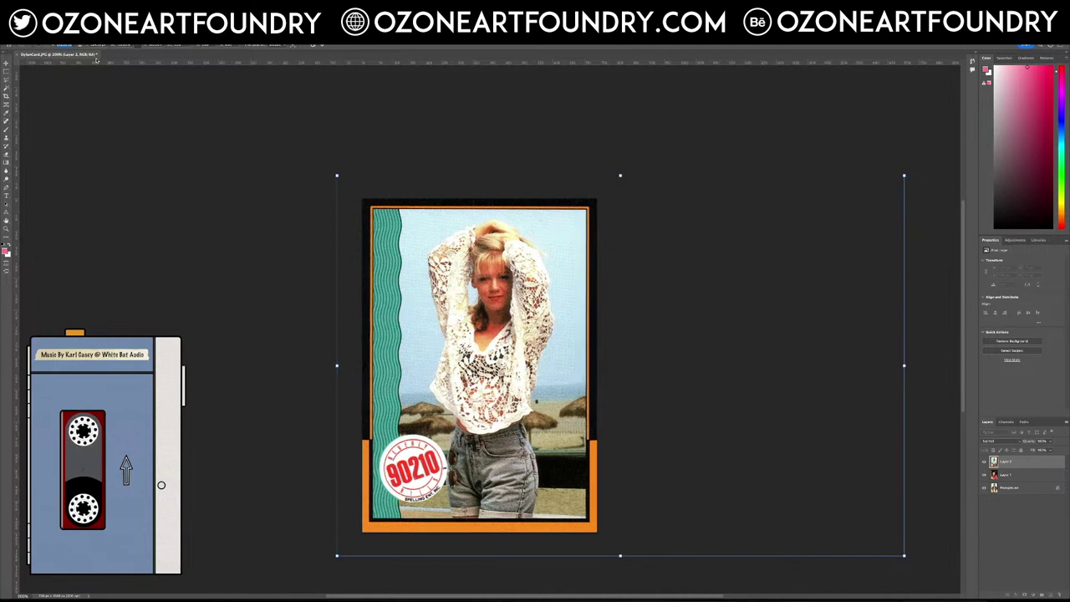
{"action": "key", "text": "Left"}
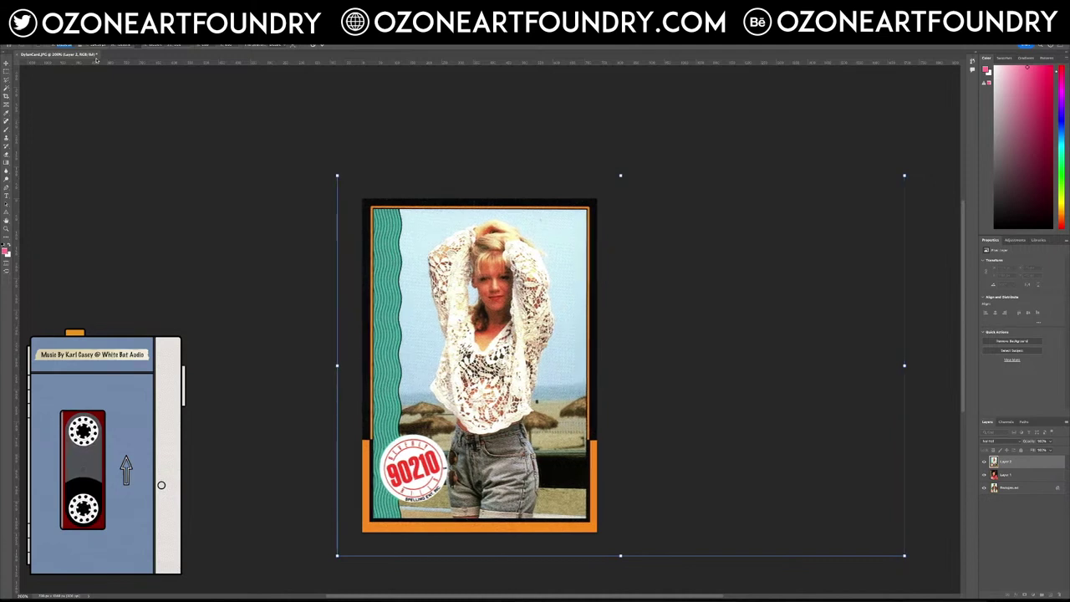
{"action": "key", "text": "Down"}
{"action": "key", "text": "Down"}
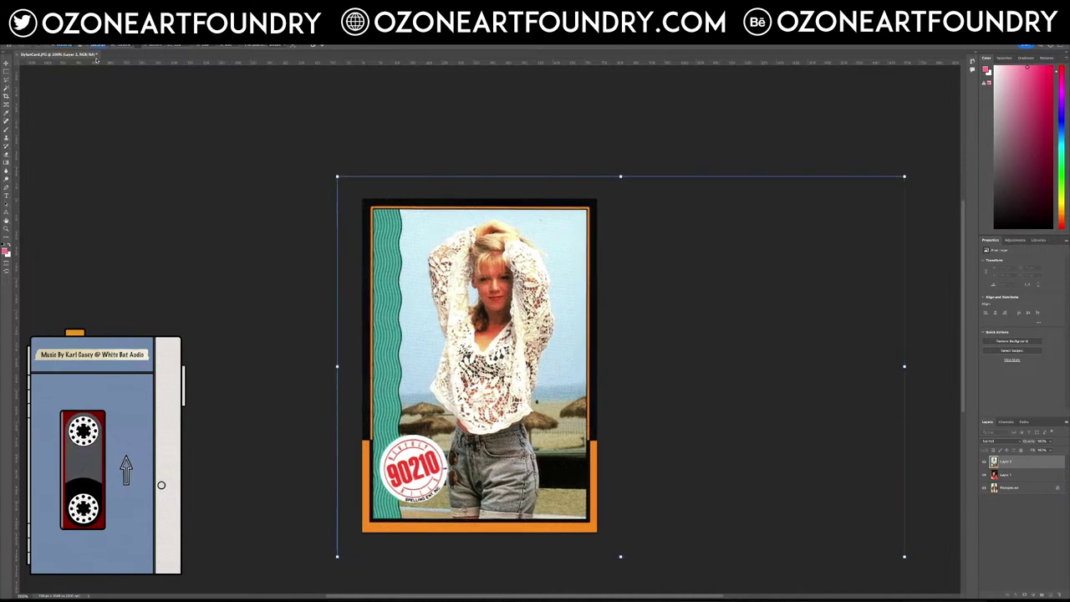
{"action": "key", "text": "Down"}
{"action": "key", "text": "Up"}
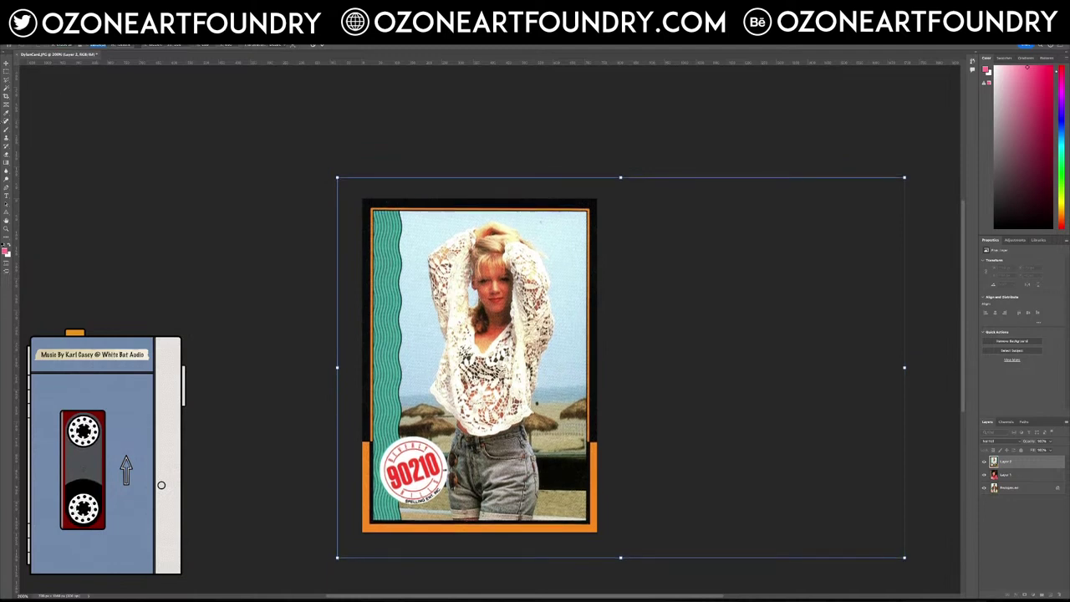
{"action": "key", "text": "Return"}
{"action": "left_click", "coordinate": [63, 41]}
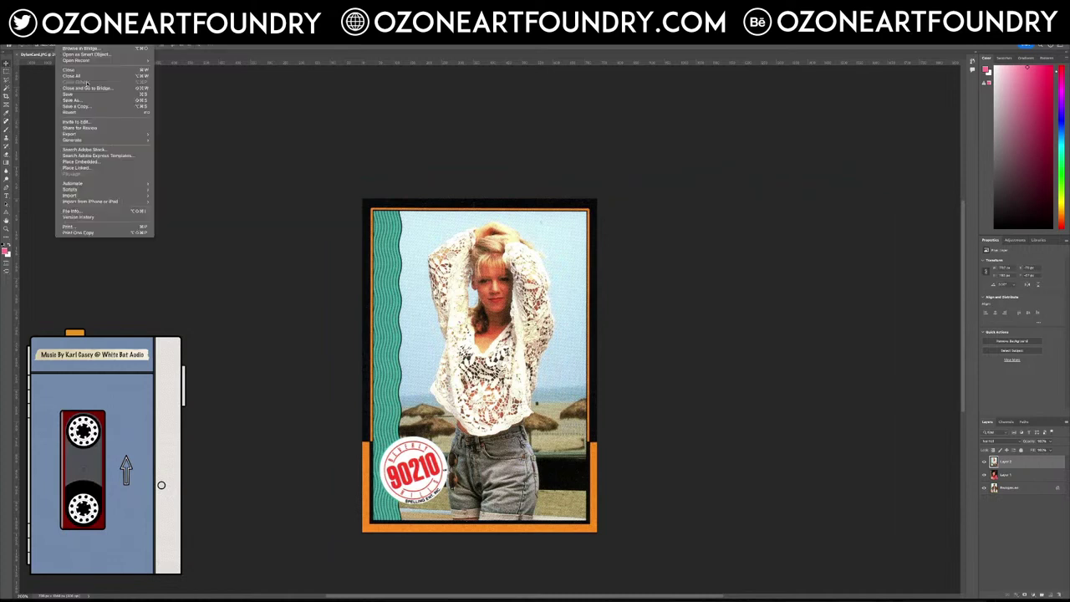
{"action": "left_click", "coordinate": [83, 107]}
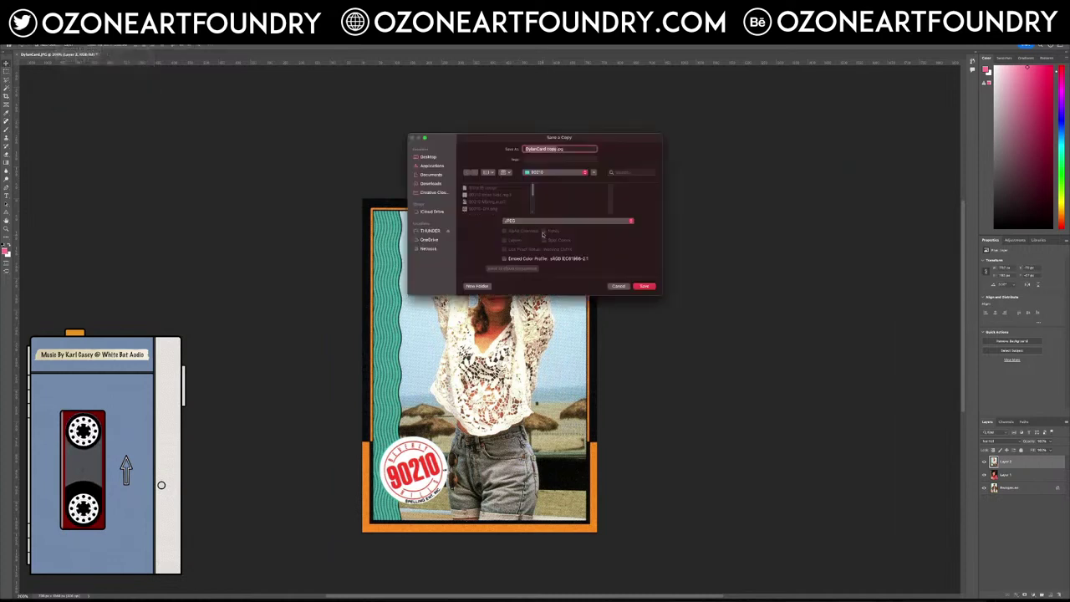
{"action": "left_click", "coordinate": [621, 286]}
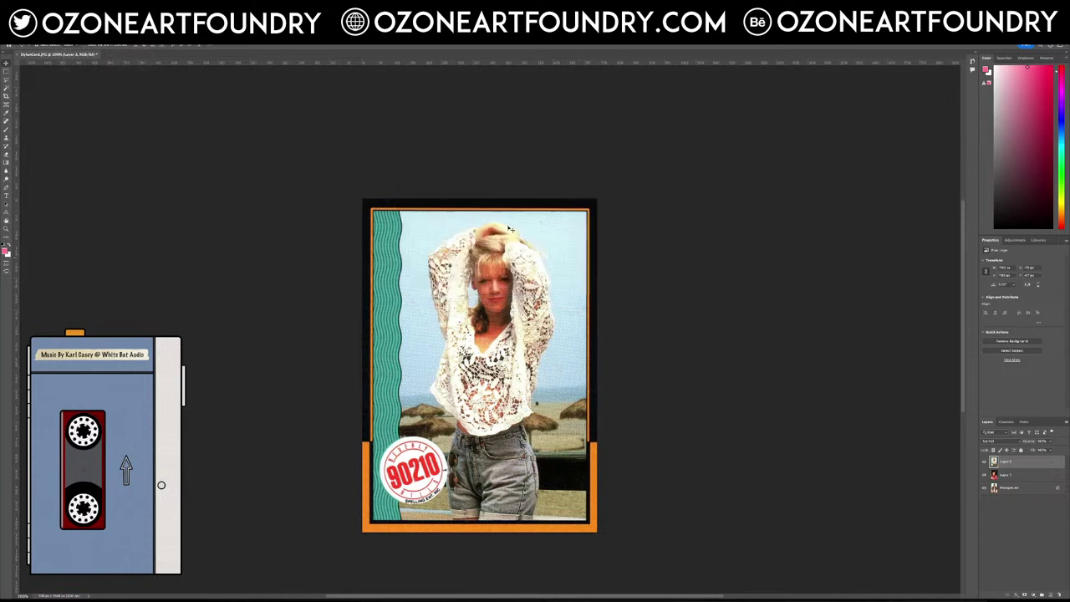
Step: Apply the Auto Tone and Auto Contrast corrections to the newly pasted card layer
{"action": "left_click", "coordinate": [92, 34]}
{"action": "left_click", "coordinate": [108, 57]}
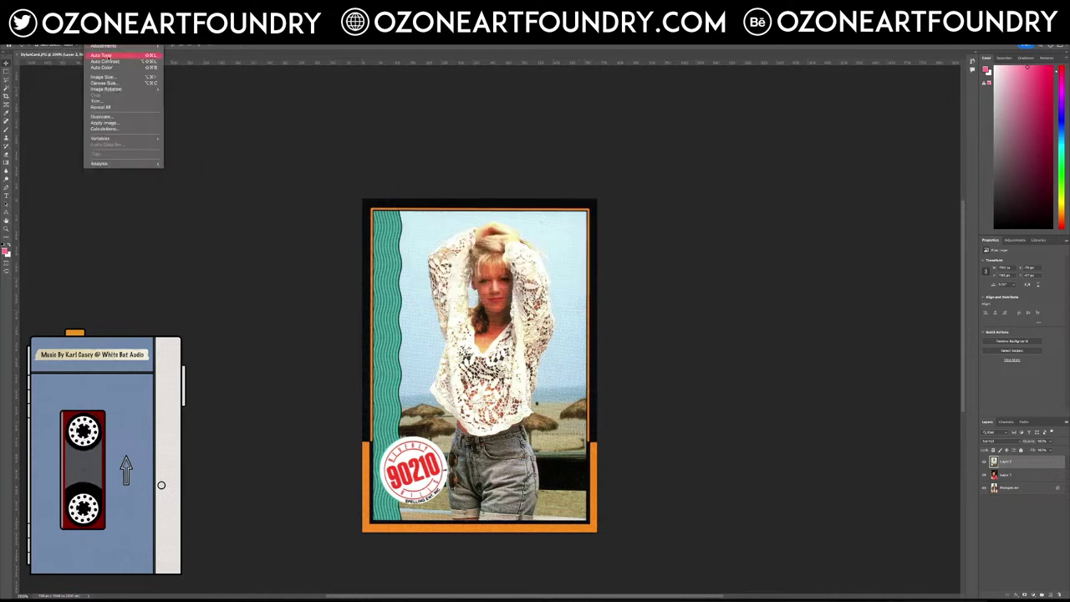
{"action": "left_click", "coordinate": [93, 33]}
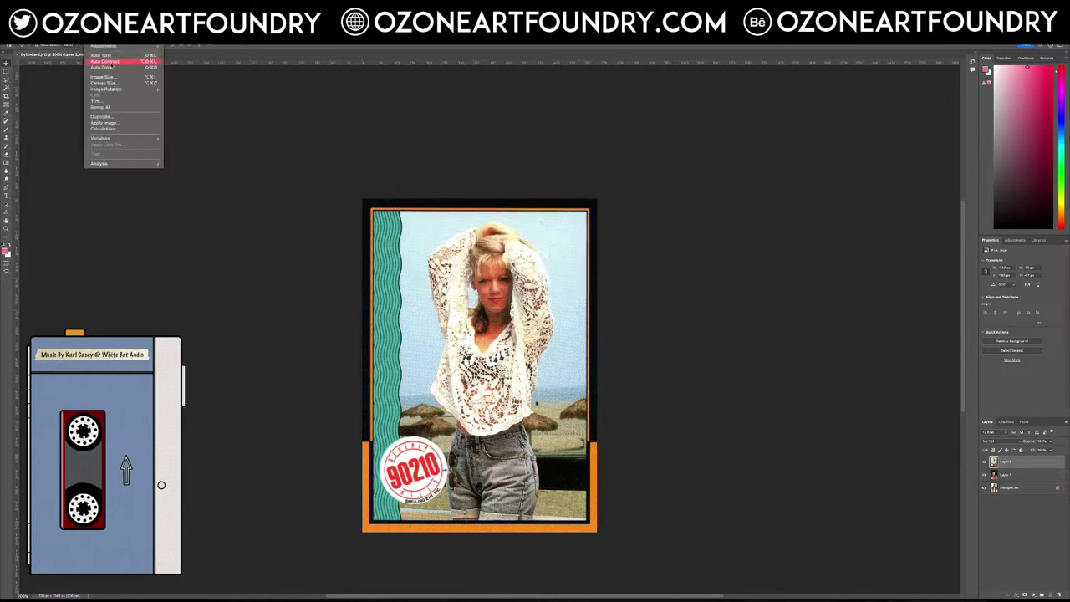
{"action": "left_click", "coordinate": [112, 67]}
Step: Save a copy of the card image as a JPEG named KellyCard.jpg in the 90210 folder
{"action": "left_click", "coordinate": [62, 34]}
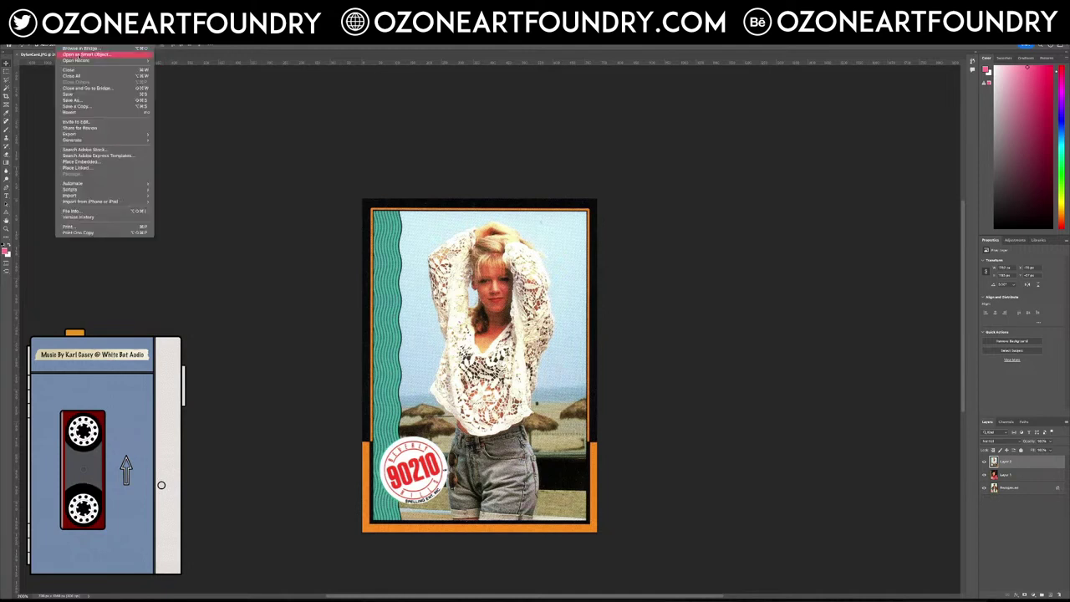
{"action": "left_click", "coordinate": [84, 108]}
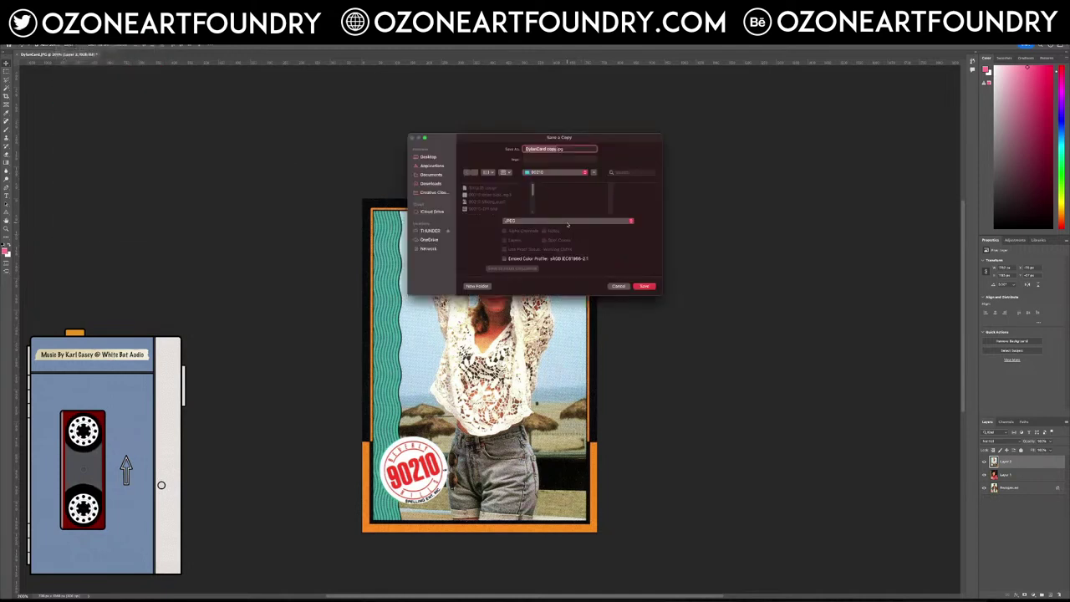
{"action": "key", "text": "Left"}
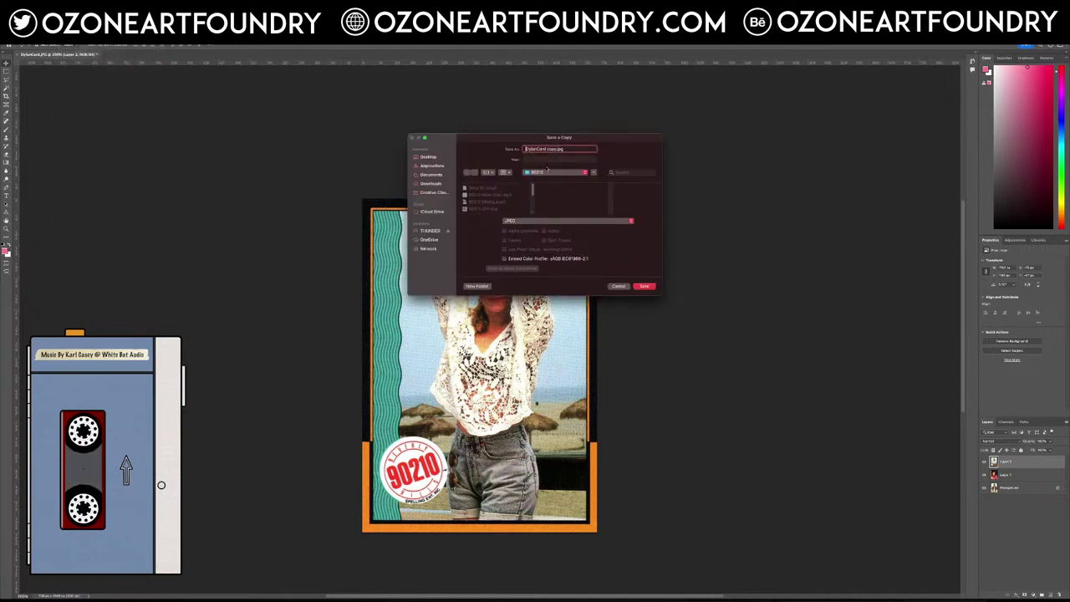
{"action": "type", "text": "Kelly"}
{"action": "key", "text": "Delete"}
{"action": "key", "text": "Delete"}
{"action": "key", "text": "Delete"}
{"action": "key", "text": "Delete"}
{"action": "key", "text": "Delete"}
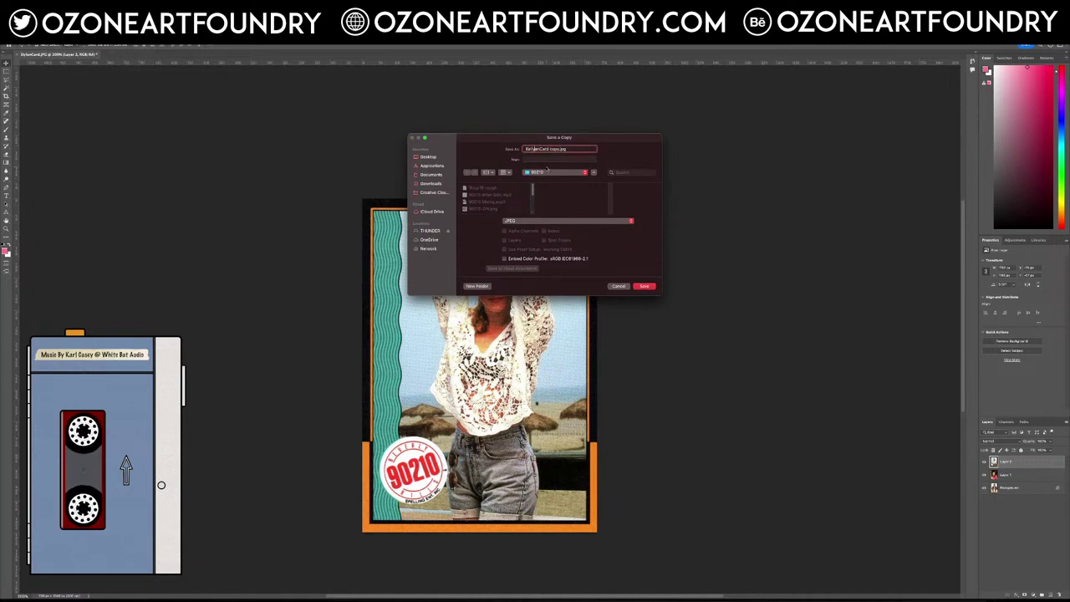
{"action": "key", "text": "Delete"}
{"action": "key", "text": "Delete"}
{"action": "key", "text": "Delete"}
{"action": "key", "text": "Delete"}
{"action": "key", "text": "Delete"}
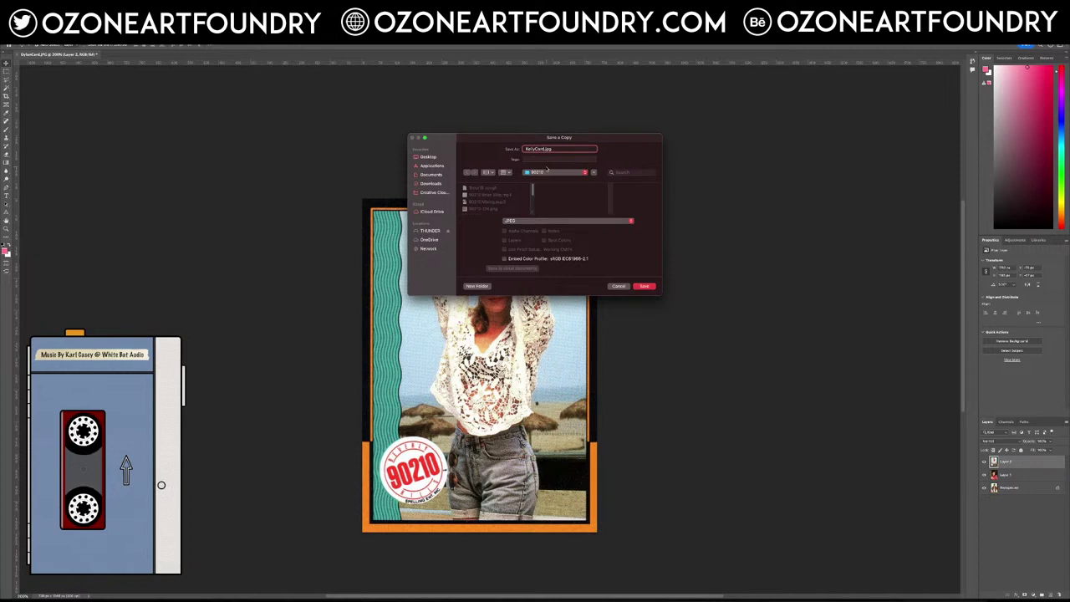
{"action": "key", "text": "Return"}
{"action": "key", "text": "Return"}
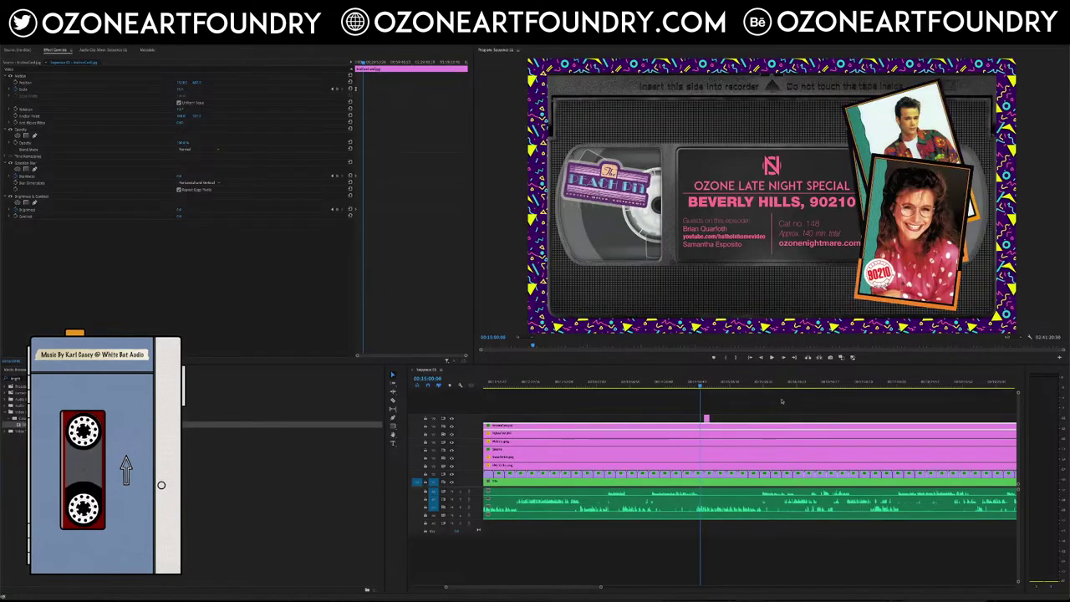
Step: In Premiere Pro, lengthen the new card's short clip on the top video track by extending its end
{"action": "left_click_drag", "start_coordinate": [703, 417], "coordinate": [1012, 416]}
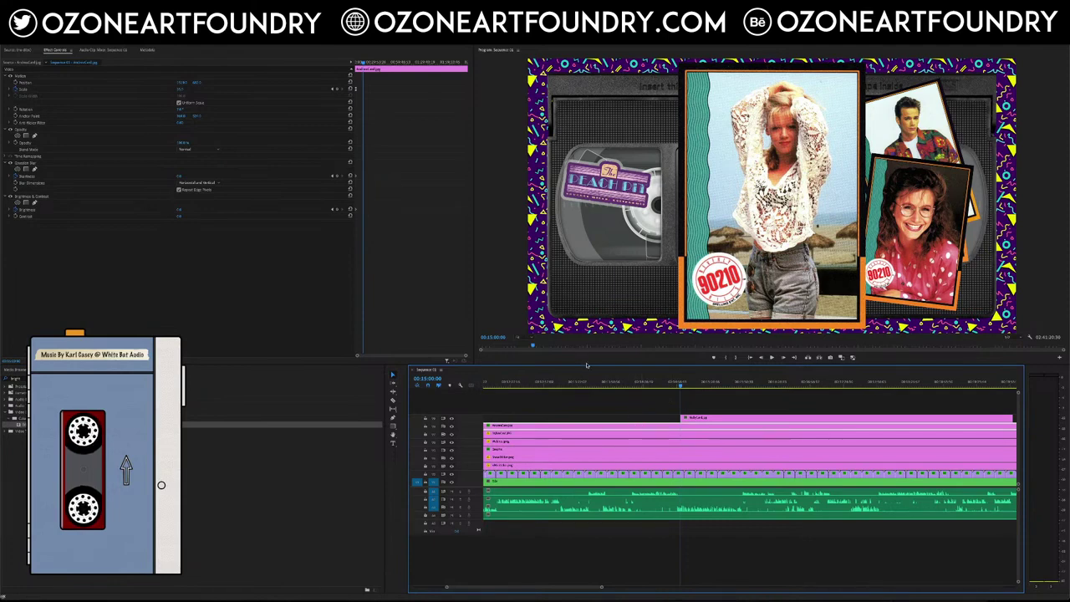
Step: Play back the previous card's entrance animation from the start of its clip
{"action": "left_click_drag", "start_coordinate": [548, 587], "coordinate": [524, 588]}
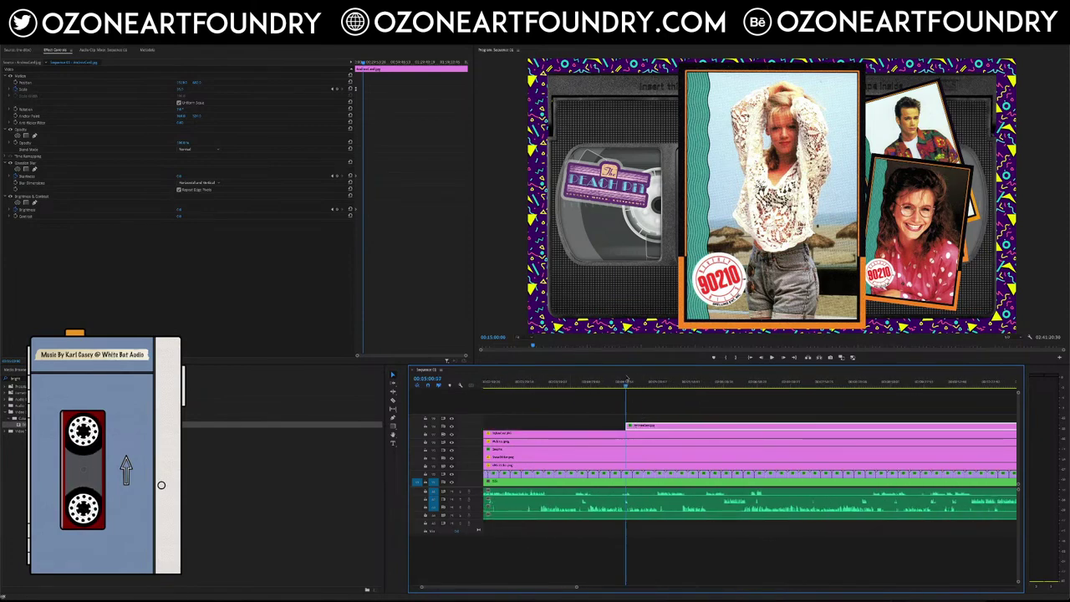
{"action": "left_click", "coordinate": [629, 387]}
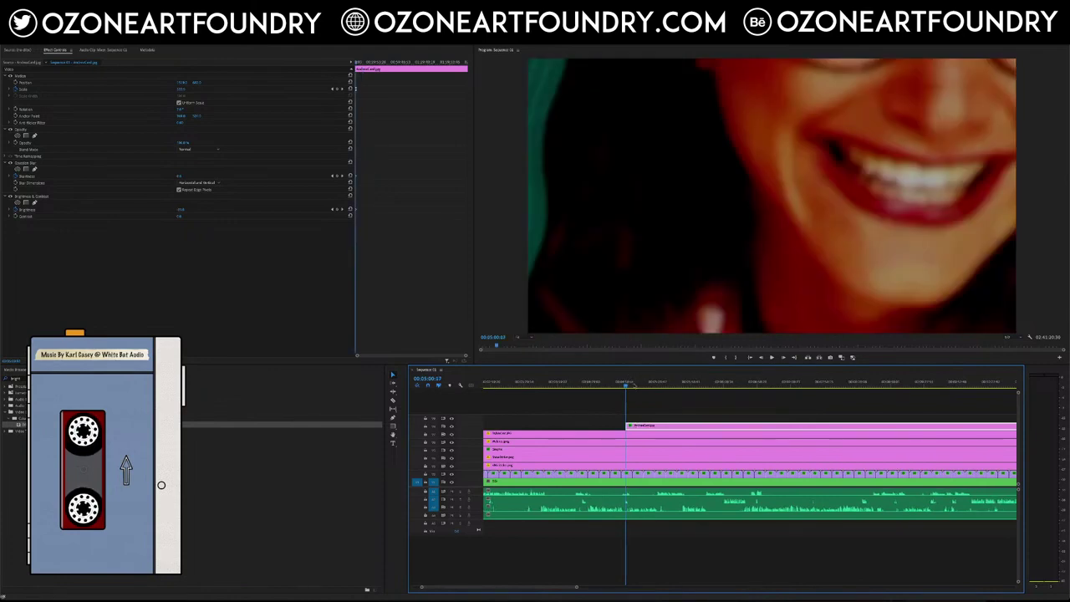
{"action": "left_click_drag", "start_coordinate": [627, 386], "coordinate": [626, 387]}
{"action": "key", "text": "Right"}
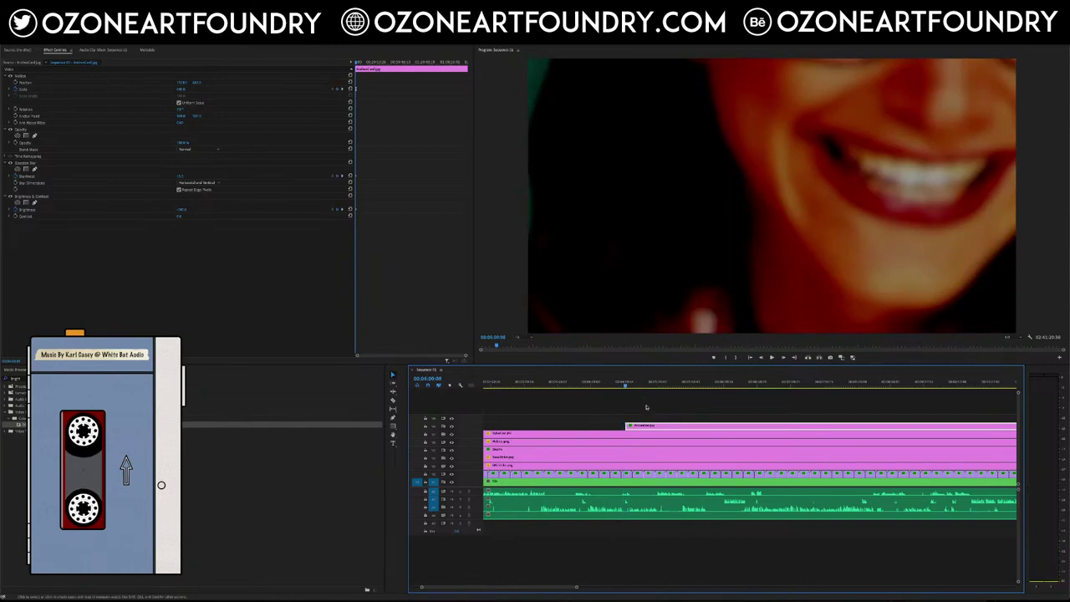
{"action": "key", "text": "space"}
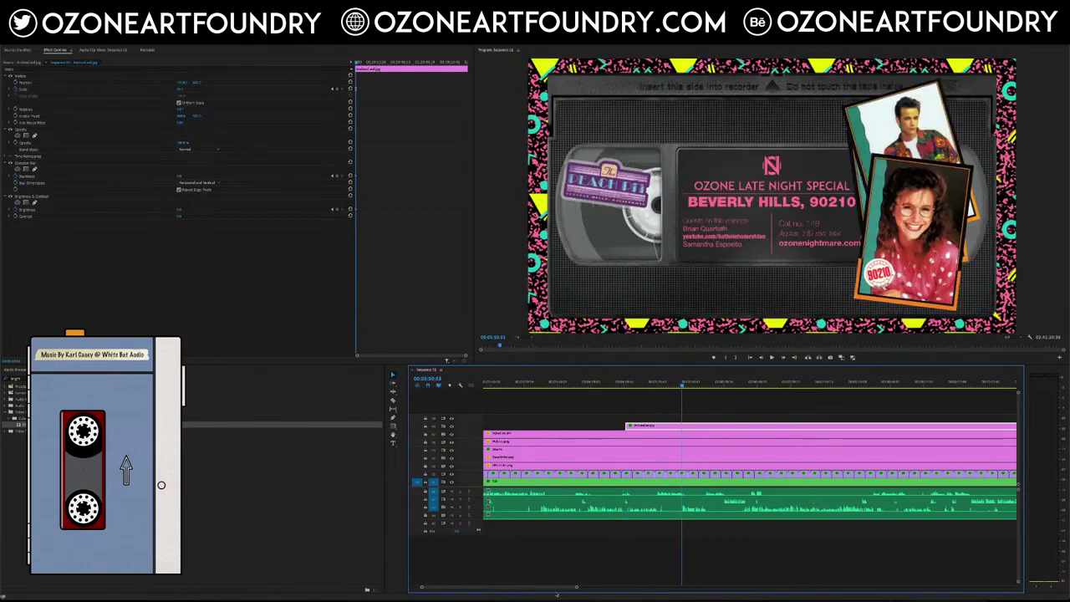
Step: Return the playhead to the new card's start at 00:15:00:00 and select its clip
{"action": "left_click_drag", "start_coordinate": [558, 588], "coordinate": [584, 589]}
{"action": "left_click", "coordinate": [651, 386]}
{"action": "left_click_drag", "start_coordinate": [651, 385], "coordinate": [647, 387]}
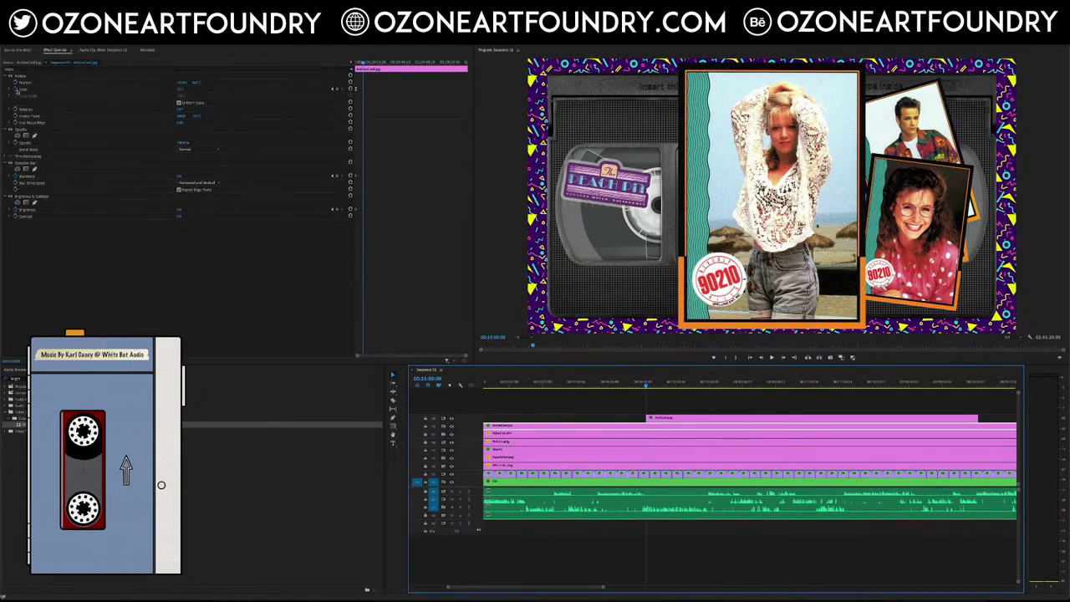
{"action": "left_click", "coordinate": [667, 419]}
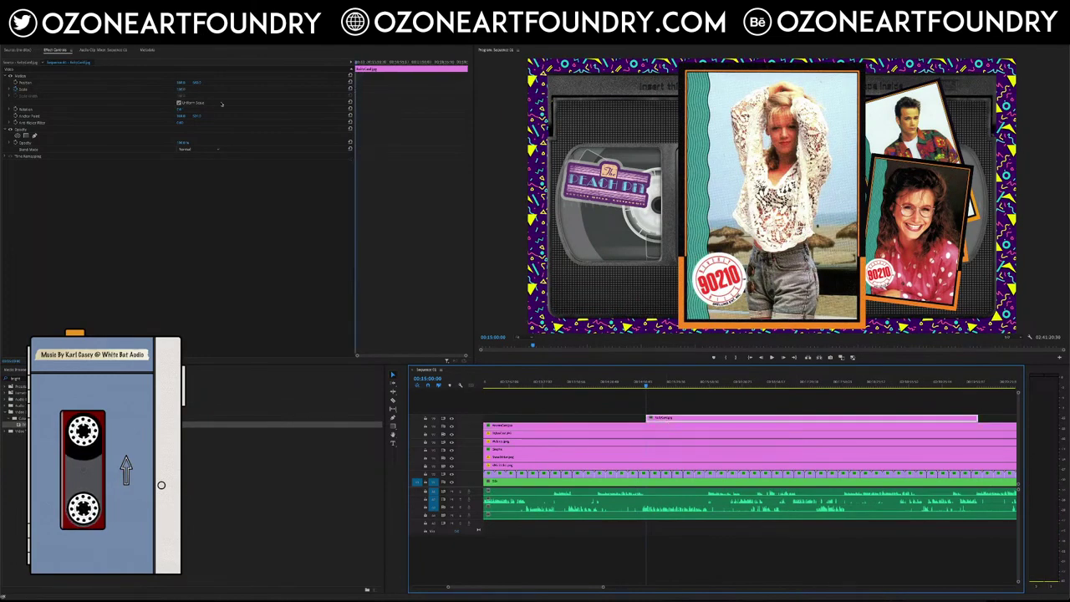
{"action": "left_click", "coordinate": [15, 90]}
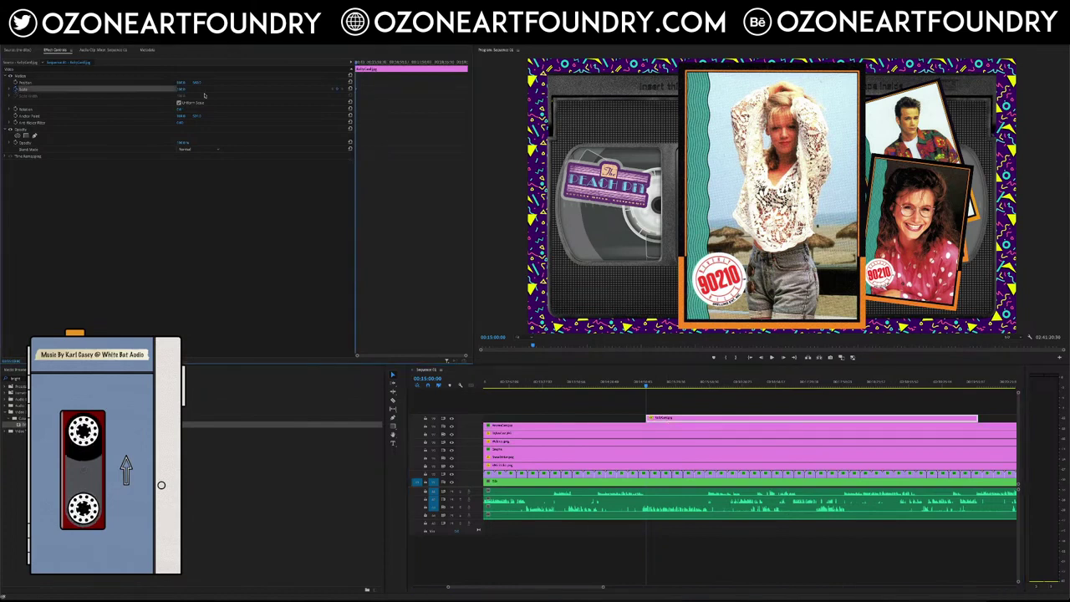
{"action": "left_click", "coordinate": [182, 90]}
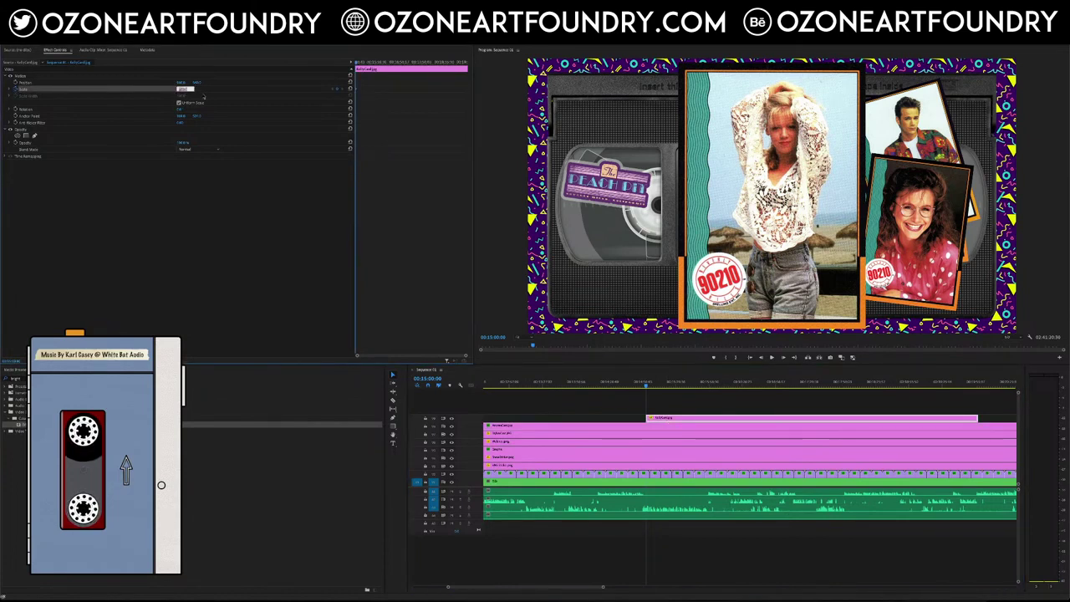
{"action": "left_click", "coordinate": [16, 89]}
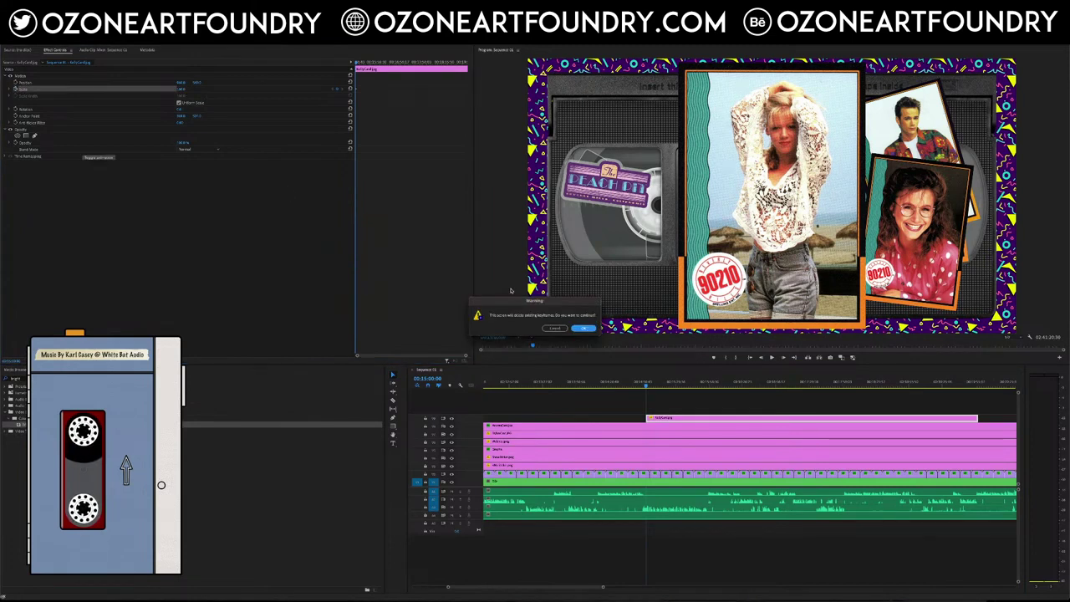
{"action": "left_click", "coordinate": [583, 329]}
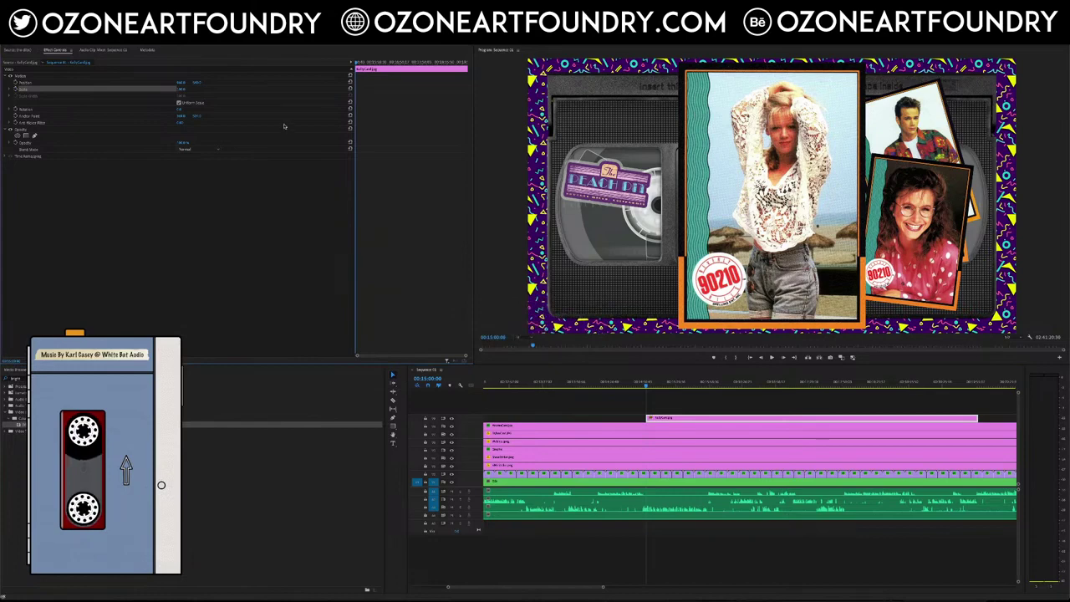
Step: Set the new card's scale to 55, then reposition and slightly tilt it over the upper part of the card stack
{"action": "left_click", "coordinate": [181, 89]}
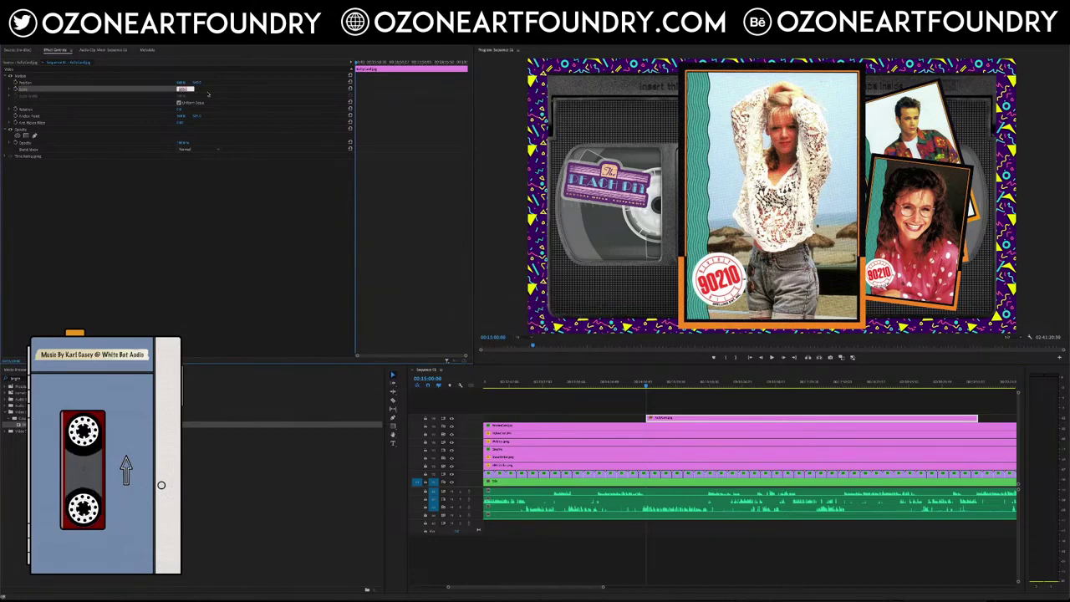
{"action": "type", "text": "55"}
{"action": "key", "text": "Return"}
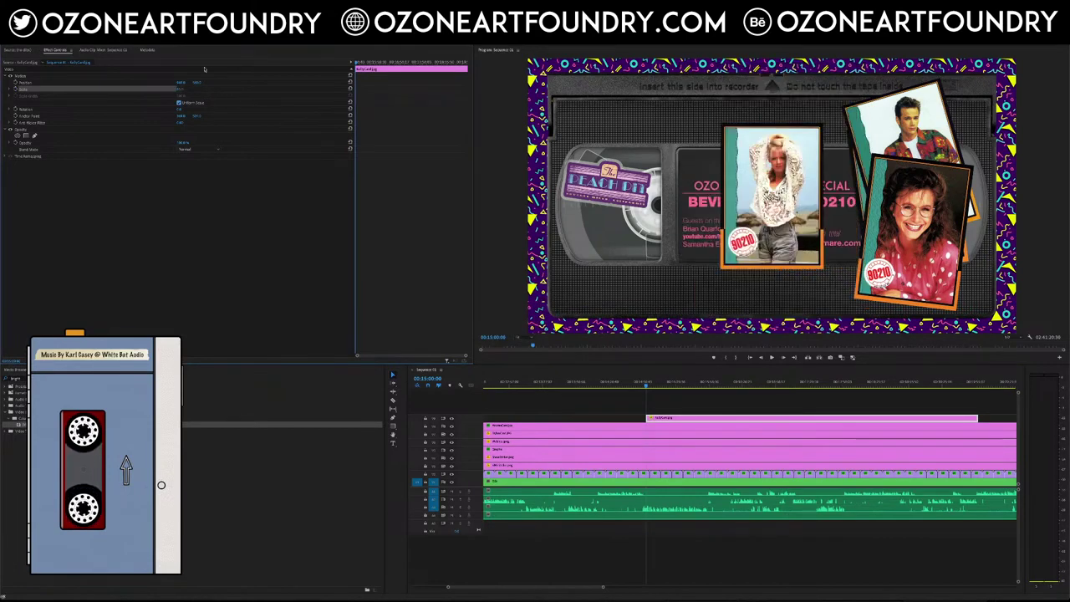
{"action": "left_click_drag", "start_coordinate": [182, 82], "coordinate": [187, 108]}
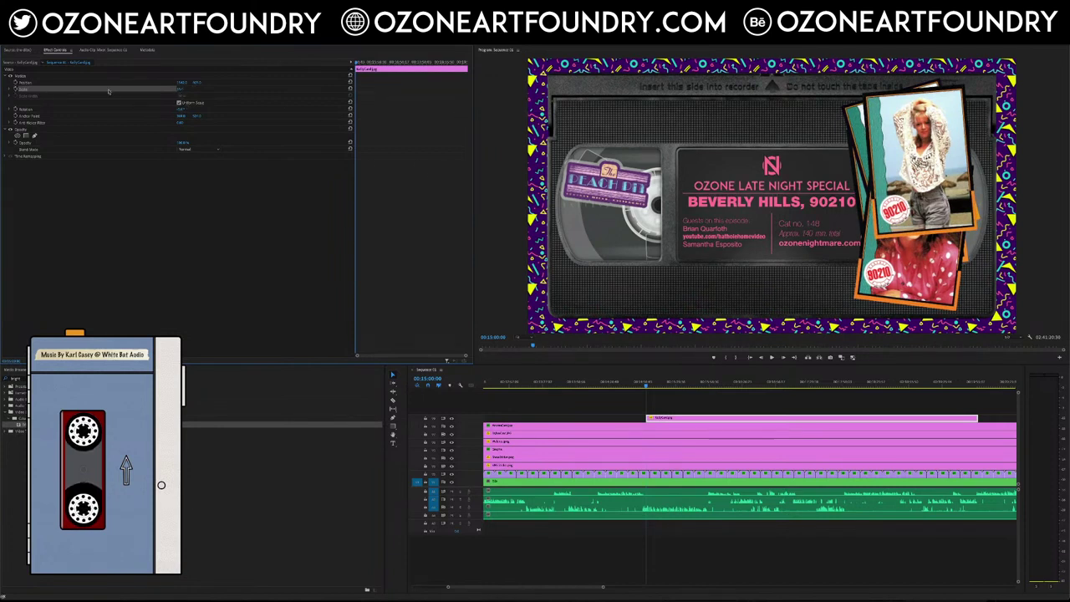
Step: Keyframe the new card's scale from 500 at 00:15:00:00 down to 55 at 00:15:02:00
{"action": "left_click", "coordinate": [184, 89]}
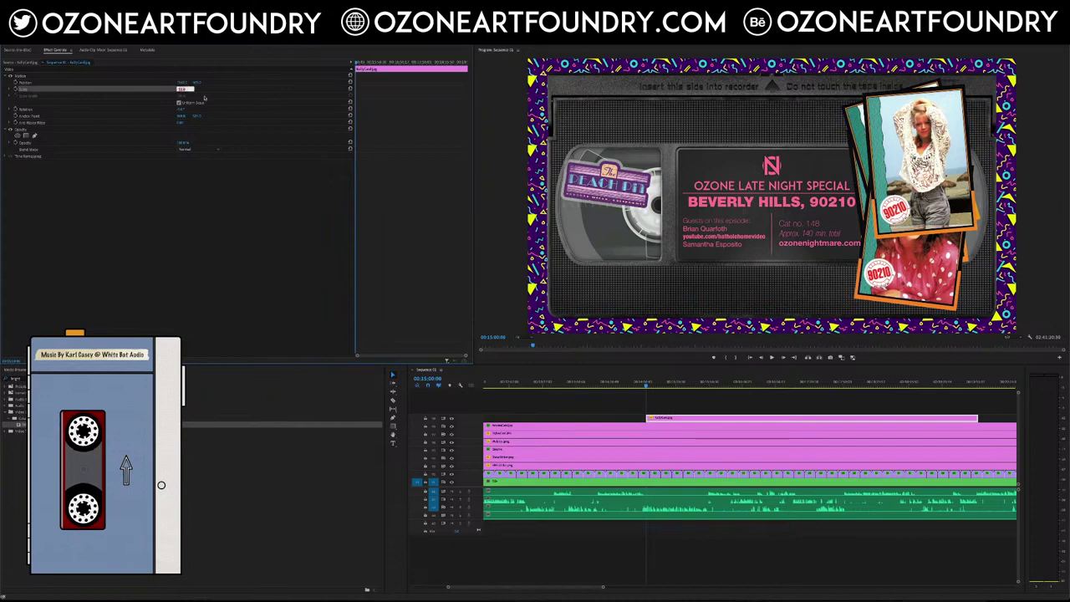
{"action": "type", "text": "500"}
{"action": "key", "text": "Return"}
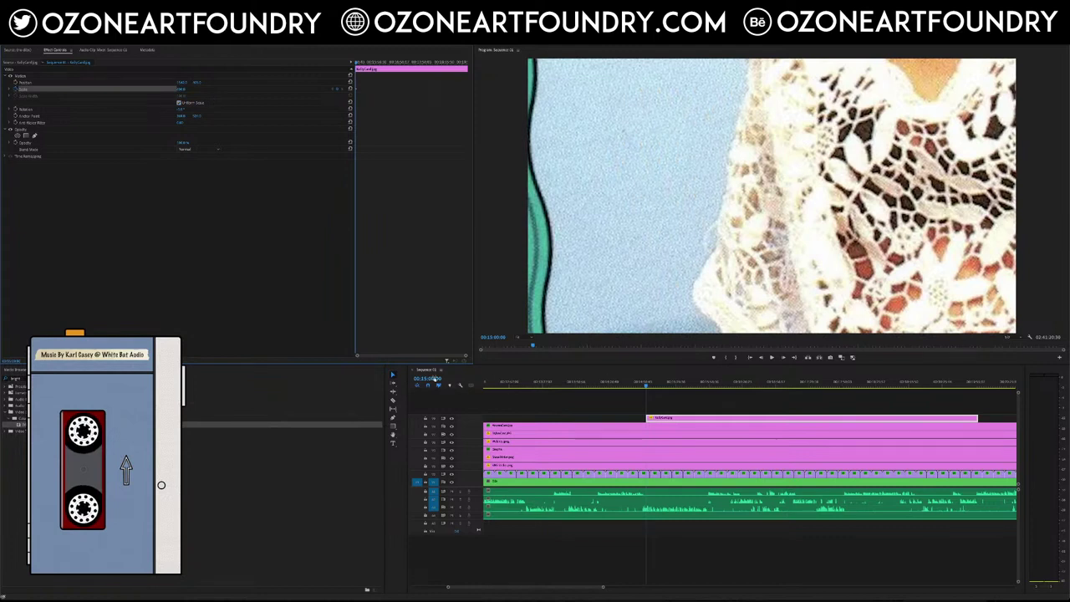
{"action": "left_click", "coordinate": [435, 378]}
{"action": "type", "text": "150200"}
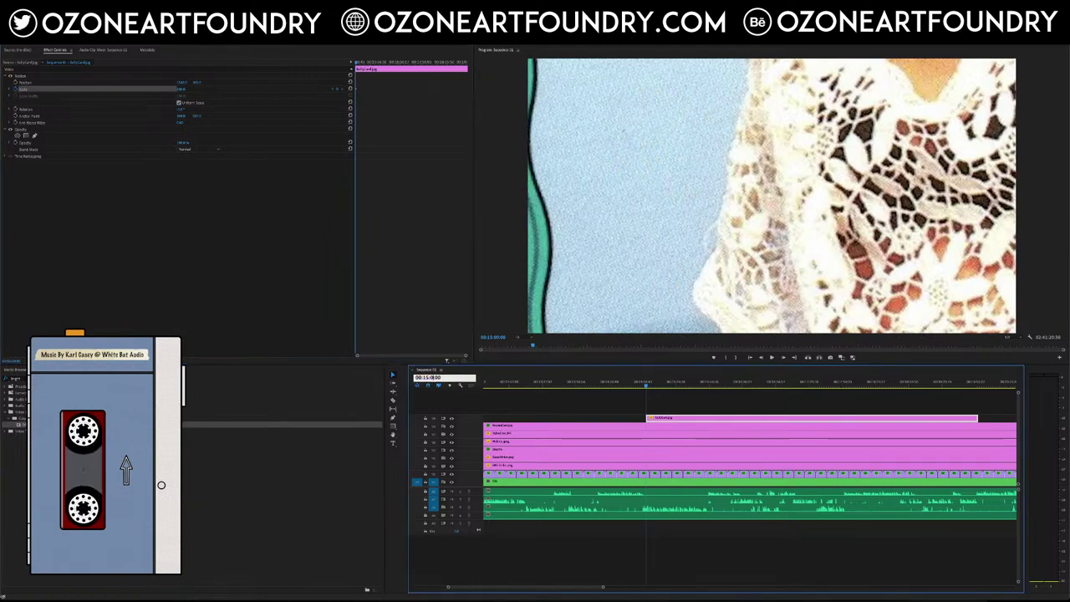
{"action": "key", "text": "Return"}
{"action": "left_click", "coordinate": [182, 89]}
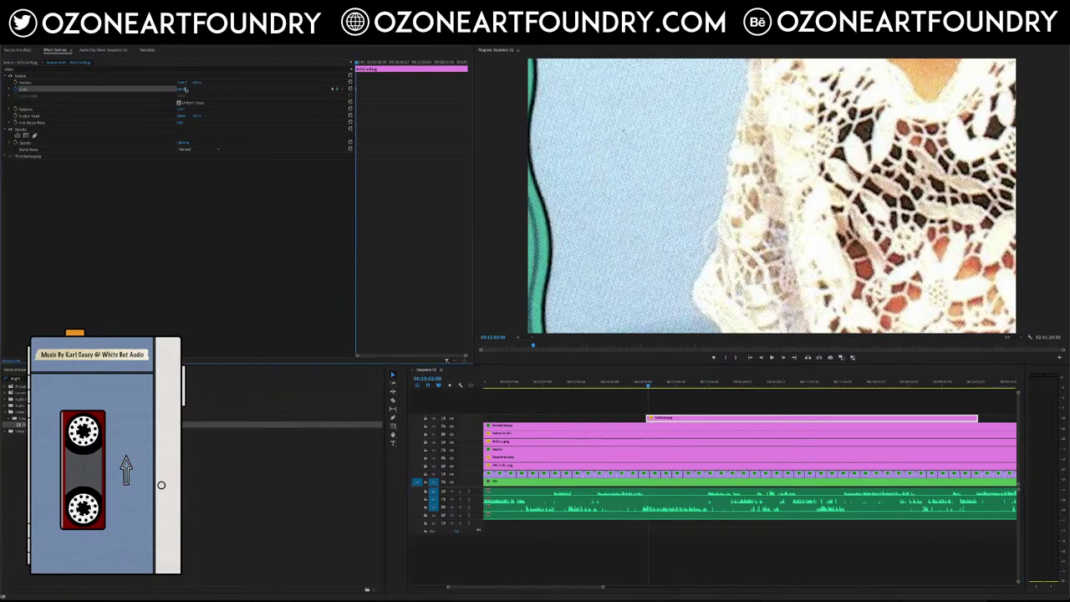
{"action": "type", "text": "50"}
{"action": "key", "text": "Return"}
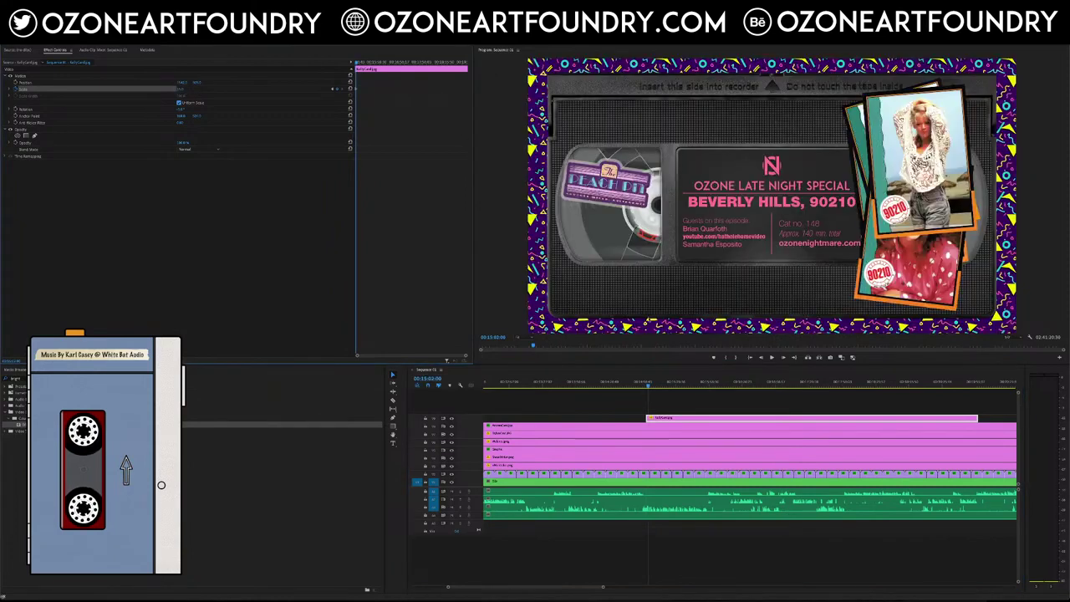
Step: Check the previous card's blur and brightness settings at the start of its clip
{"action": "left_click", "coordinate": [646, 386]}
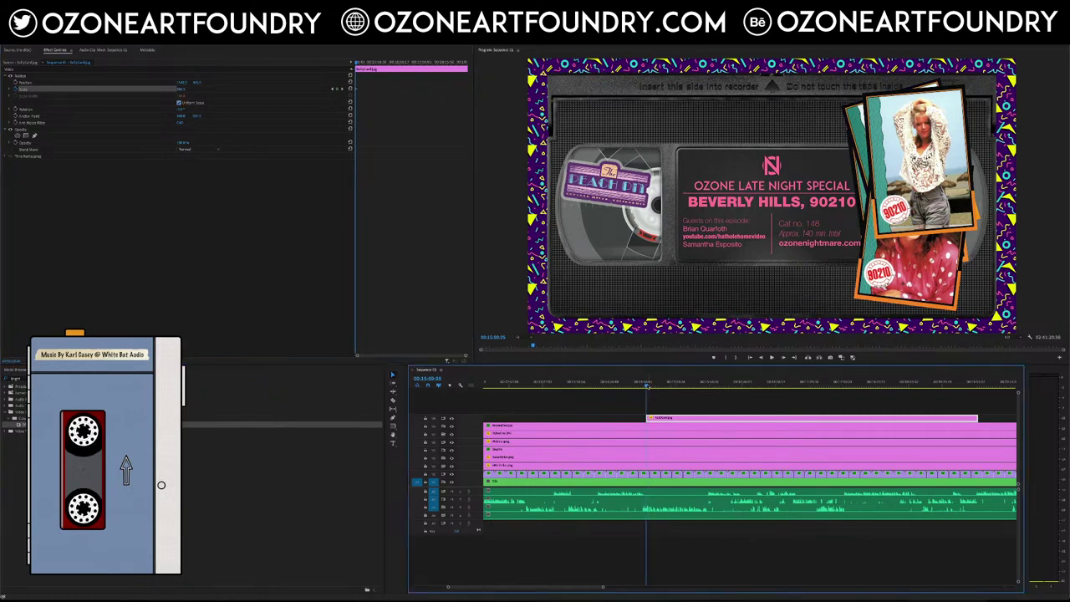
{"action": "left_click_drag", "start_coordinate": [585, 589], "coordinate": [560, 588]}
{"action": "left_click", "coordinate": [603, 428]}
{"action": "left_click", "coordinate": [578, 384]}
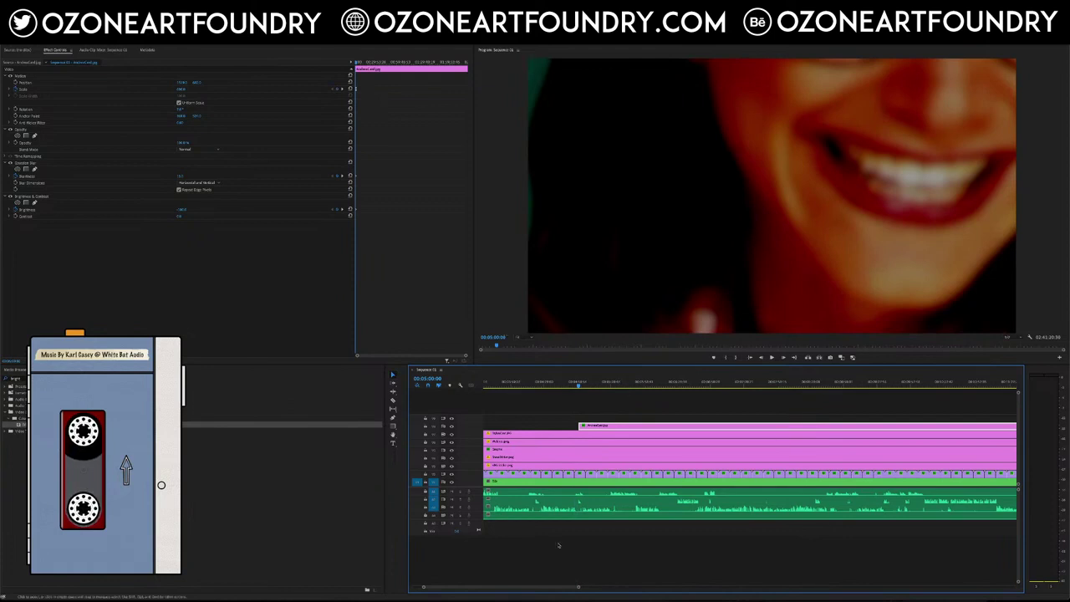
Step: Select the new card's clip with the playhead at its start and apply the Brightness & Contrast effect
{"action": "left_click_drag", "start_coordinate": [566, 588], "coordinate": [592, 587]}
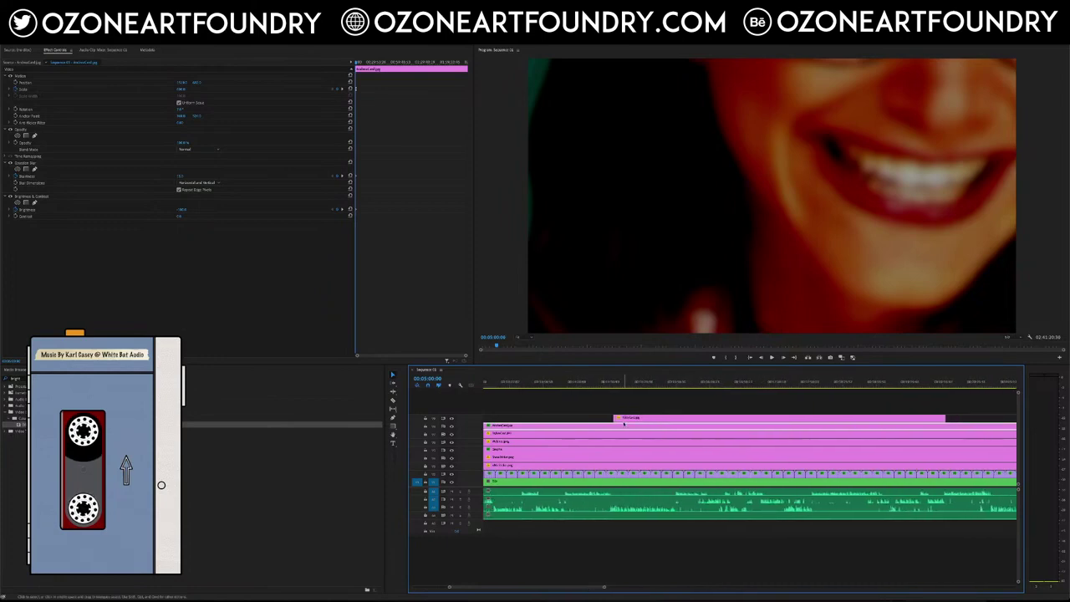
{"action": "left_click", "coordinate": [623, 420]}
{"action": "left_click_drag", "start_coordinate": [613, 383], "coordinate": [614, 384]}
{"action": "key", "text": "space"}
{"action": "left_click_drag", "start_coordinate": [51, 424], "coordinate": [648, 419]}
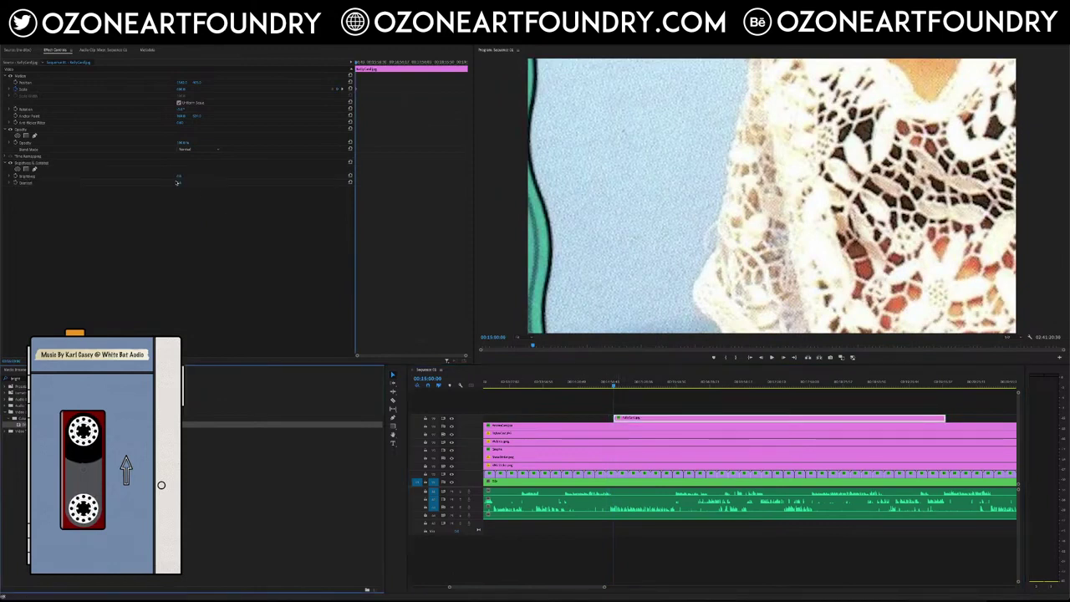
Step: Add a brightness keyframe of -100 at the start of the new card's clip
{"action": "left_click", "coordinate": [15, 177]}
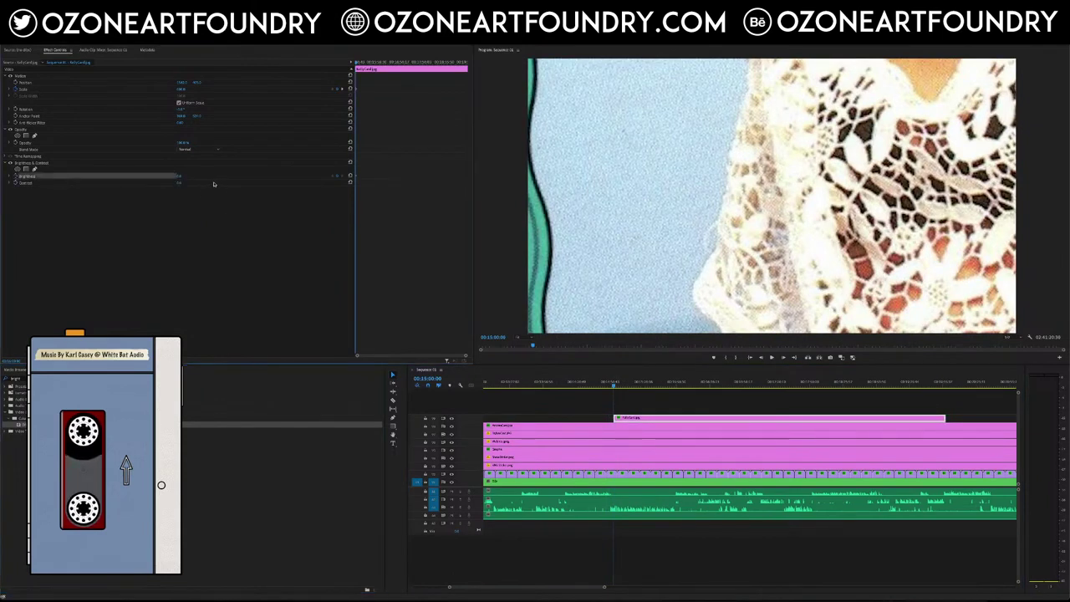
{"action": "left_click", "coordinate": [185, 176]}
{"action": "type", "text": "-1"}
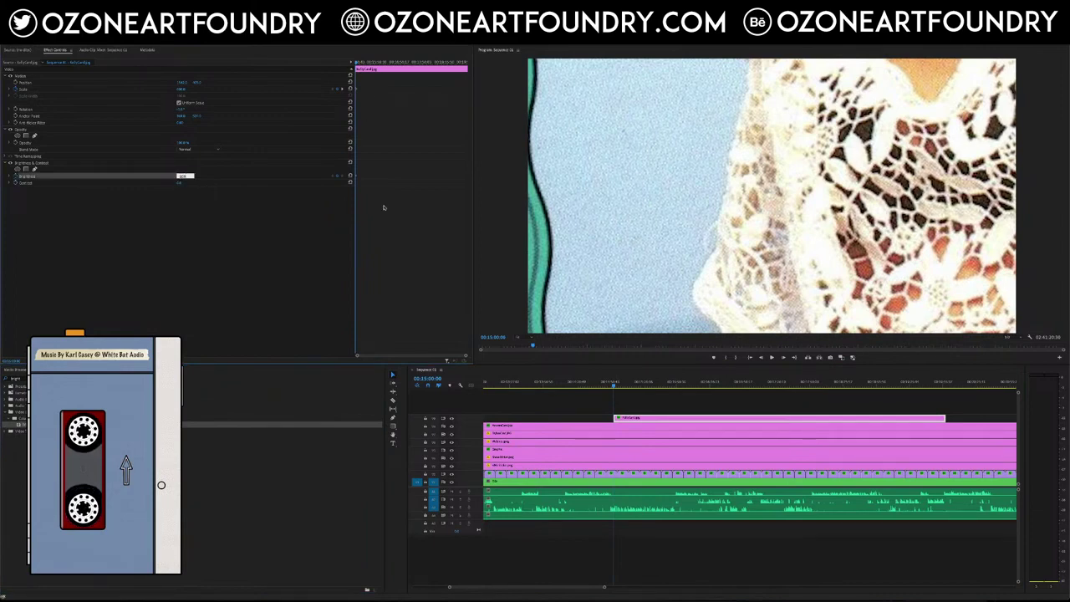
Step: Add a brightness keyframe of 0 at 00:15:02:00 on the new card's clip
{"action": "left_click_drag", "start_coordinate": [465, 357], "coordinate": [387, 357]}
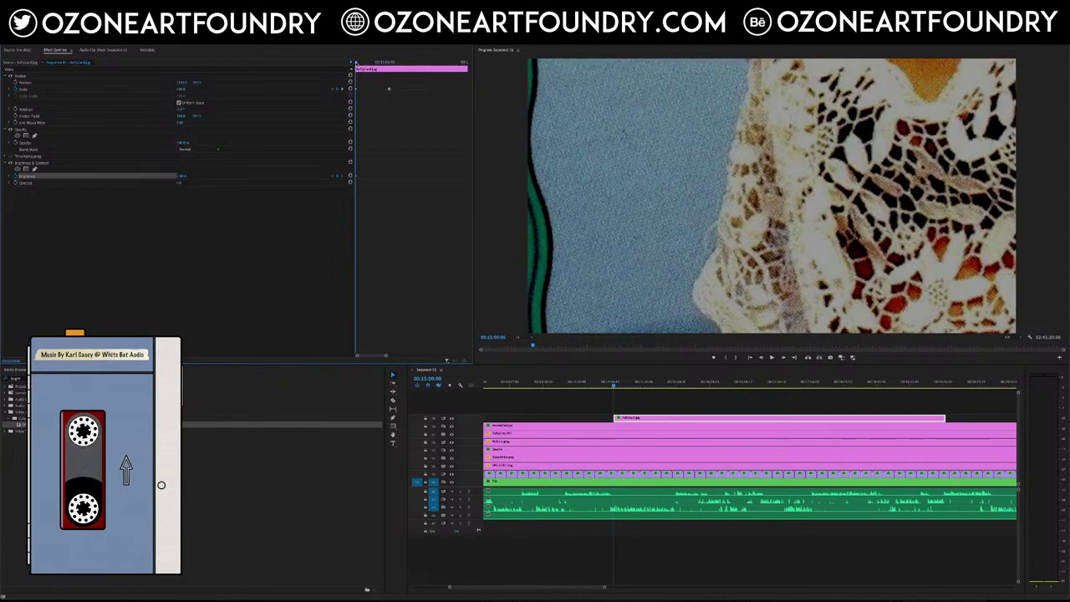
{"action": "left_click", "coordinate": [384, 64]}
{"action": "left_click", "coordinate": [188, 176]}
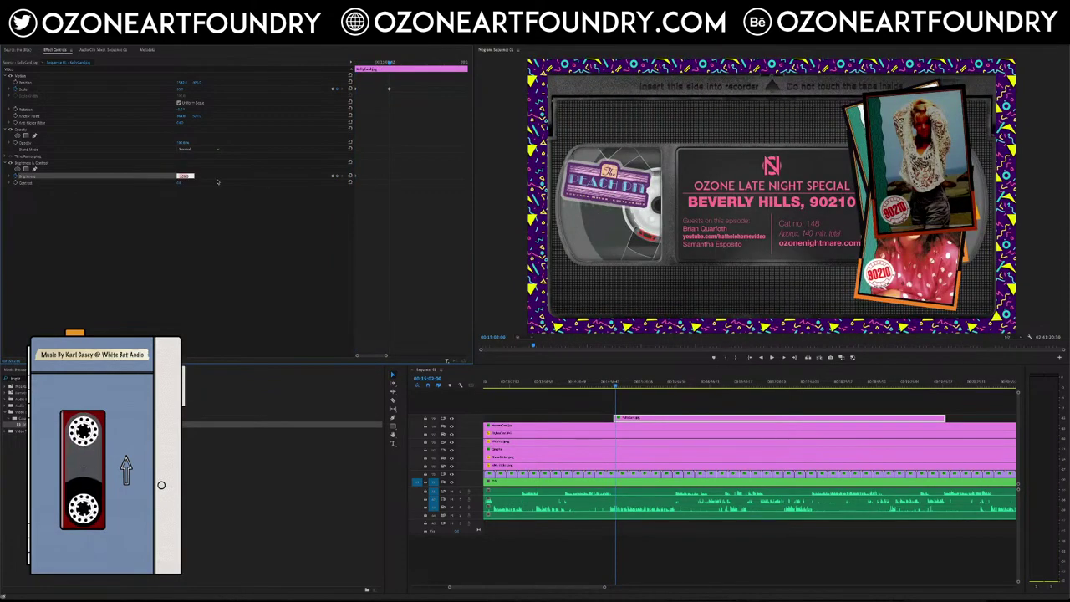
{"action": "type", "text": "90"}
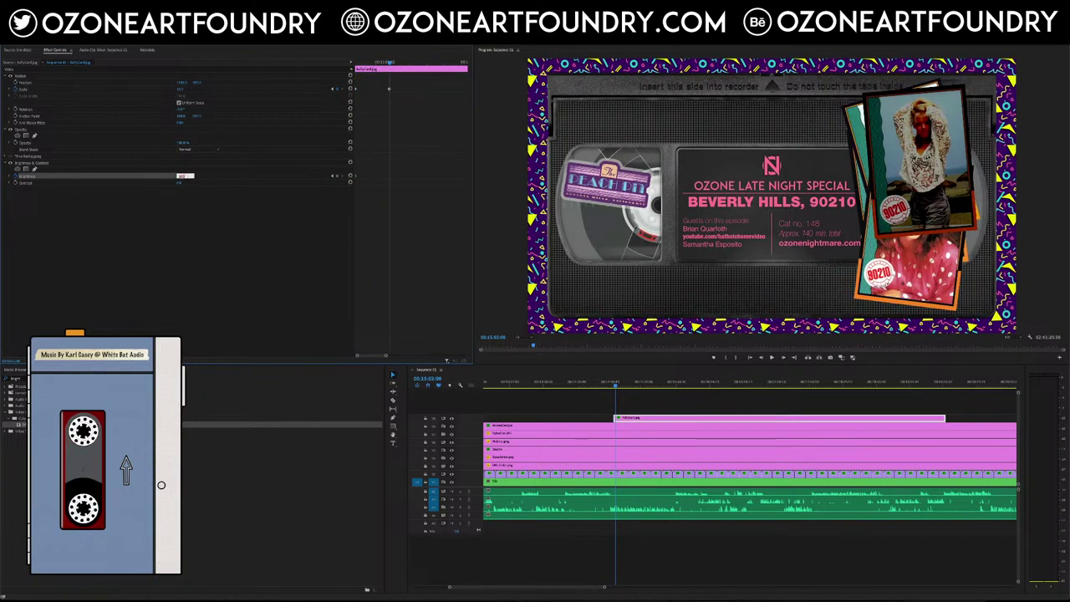
{"action": "key", "text": "Tab"}
{"action": "left_click", "coordinate": [184, 175]}
{"action": "type", "text": "0"}
{"action": "key", "text": "Tab"}
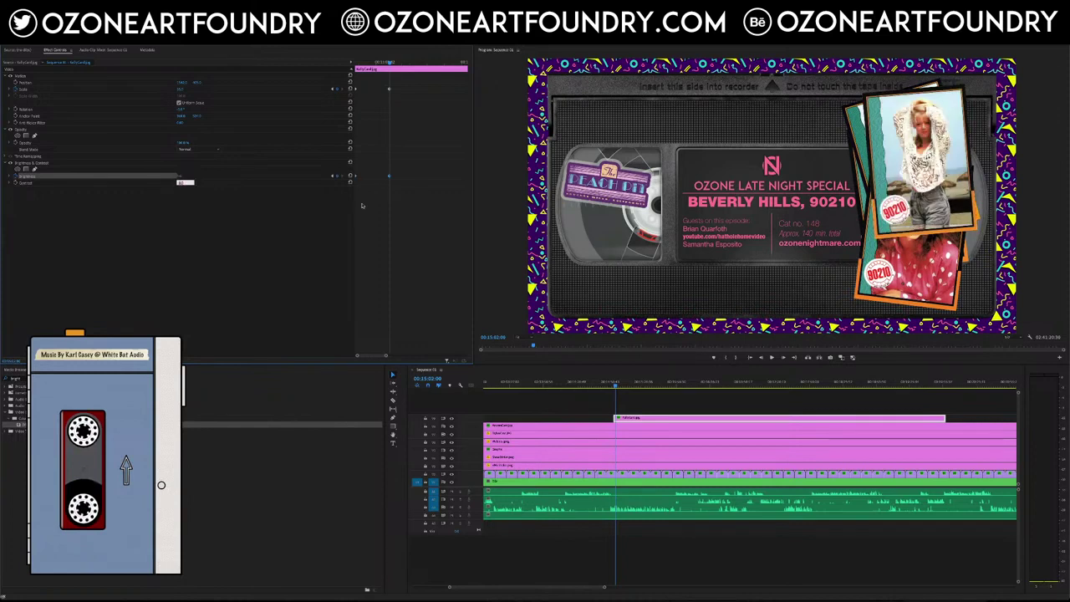
Step: Find the Gaussian Blur effect and apply it to the new card's clip, with the playhead at the clip's start
{"action": "left_click", "coordinate": [50, 379]}
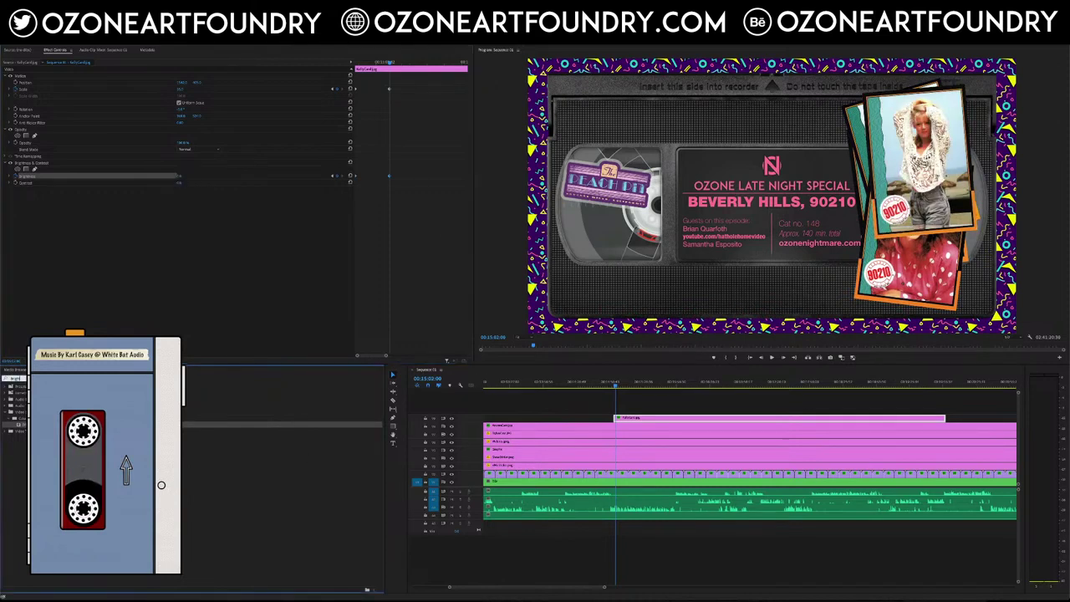
{"action": "type", "text": "blur"}
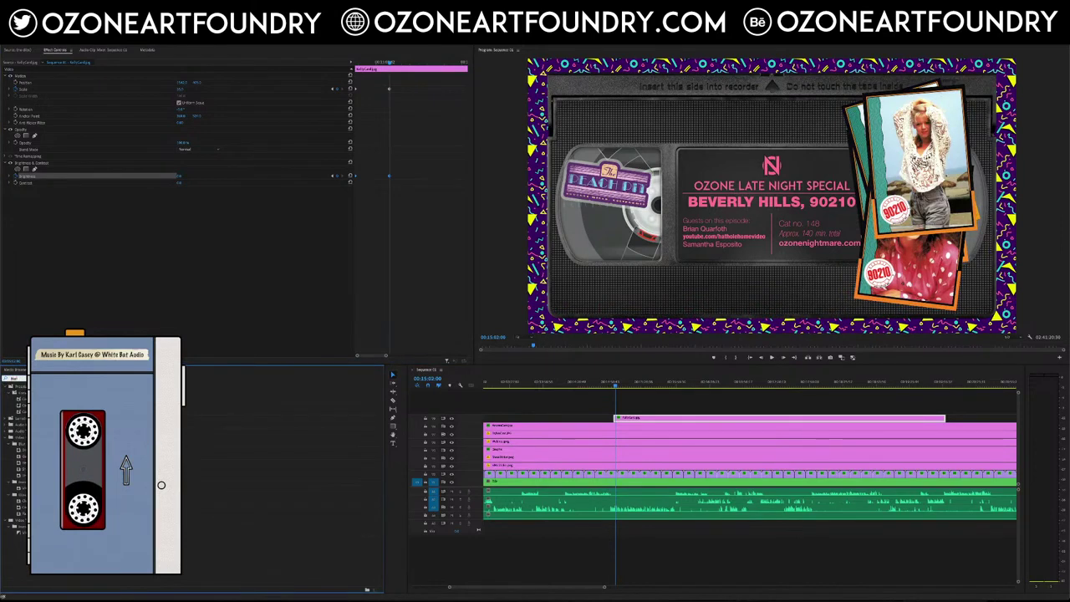
{"action": "left_click", "coordinate": [33, 457]}
{"action": "key", "text": "shift+3"}
{"action": "key", "text": "Up"}
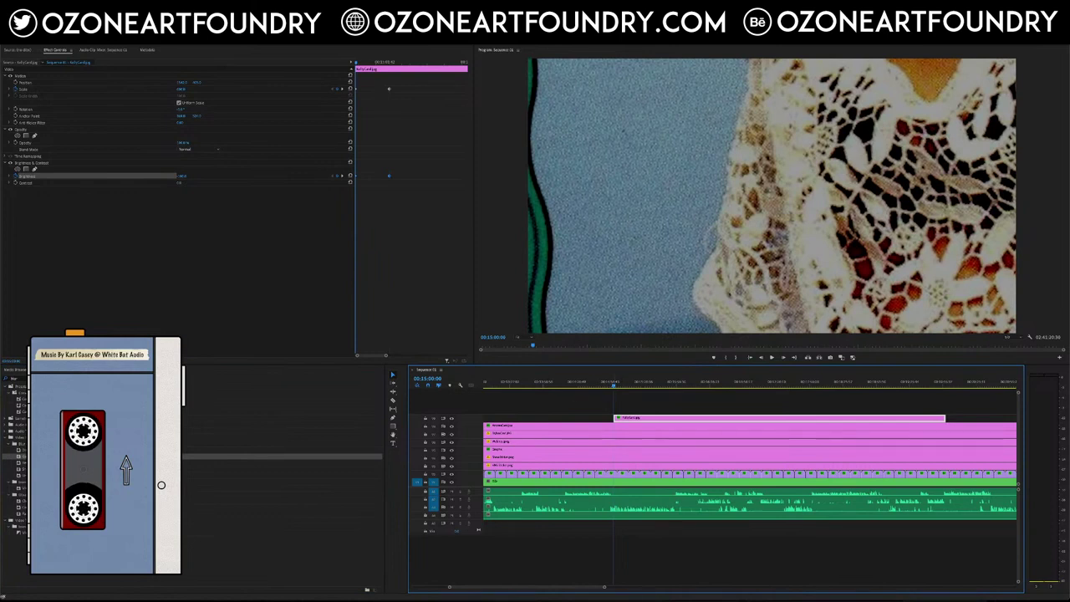
{"action": "left_click_drag", "start_coordinate": [33, 457], "coordinate": [651, 418]}
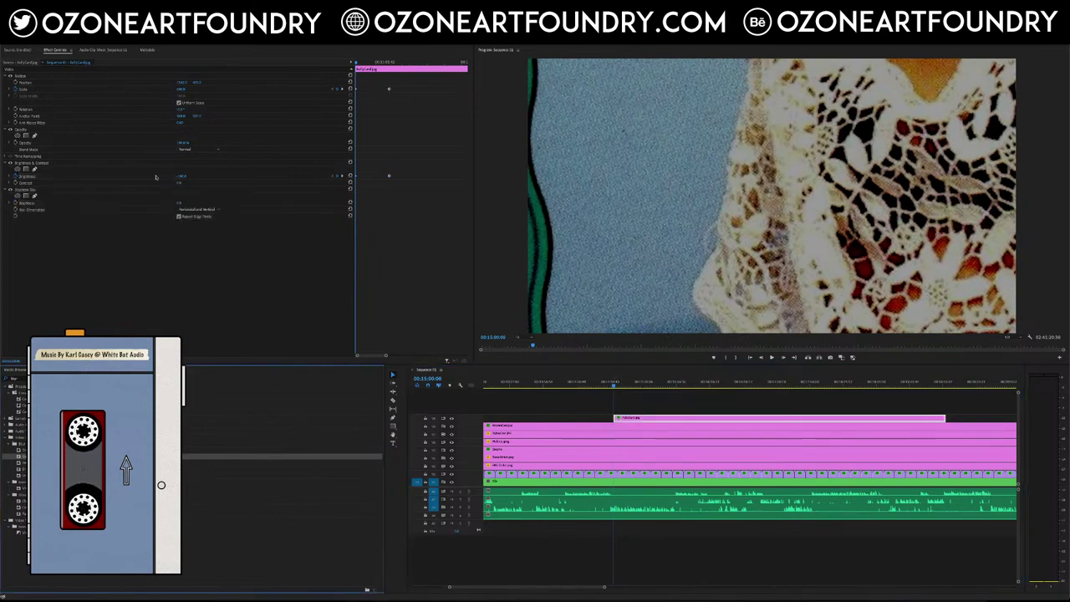
Step: Keyframe the new card's Gaussian Blur blurriness from blurred at the clip's start down to 0 at 00:15:02:00
{"action": "left_click", "coordinate": [15, 203]}
{"action": "left_click", "coordinate": [181, 203]}
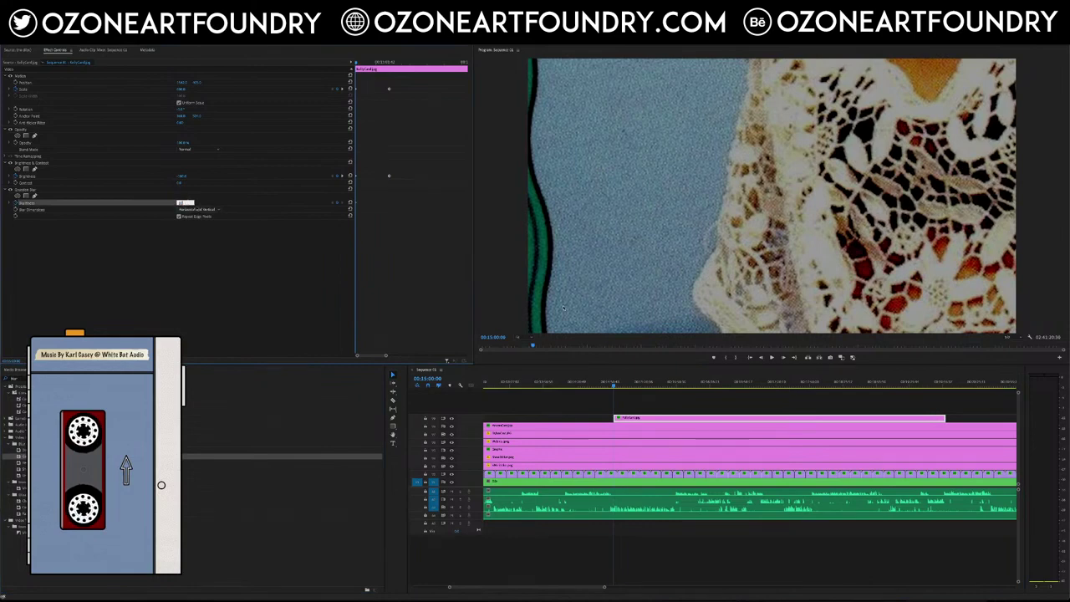
{"action": "key", "text": "Return"}
{"action": "key", "text": "shift+Right"}
{"action": "key", "text": "shift+Right"}
{"action": "key", "text": "shift+Right"}
{"action": "key", "text": "shift+Right"}
{"action": "key", "text": "shift+Right"}
{"action": "key", "text": "shift+Right"}
{"action": "key", "text": "shift+Right"}
{"action": "key", "text": "shift+Right"}
{"action": "key", "text": "shift+Right"}
{"action": "key", "text": "shift+Right"}
{"action": "key", "text": "shift+Right"}
{"action": "key", "text": "shift+Right"}
{"action": "key", "text": "shift+Right"}
{"action": "key", "text": "shift+Right"}
{"action": "key", "text": "shift+Right"}
{"action": "key", "text": "shift+Right"}
{"action": "key", "text": "shift+Right"}
{"action": "key", "text": "shift+Right"}
{"action": "key", "text": "shift+Right"}
{"action": "key", "text": "shift+Right"}
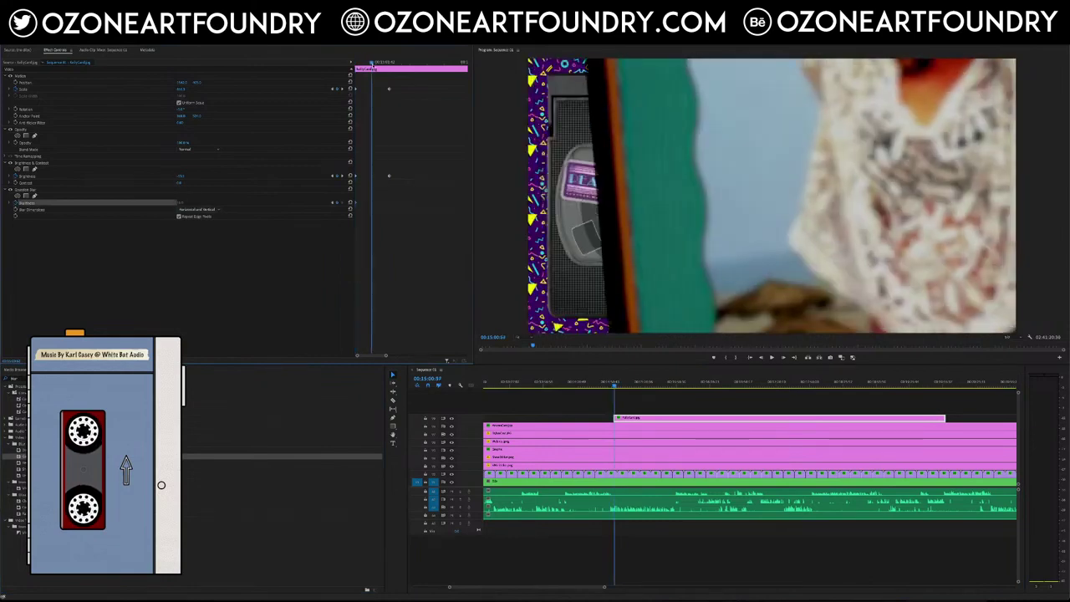
{"action": "left_click", "coordinate": [179, 203]}
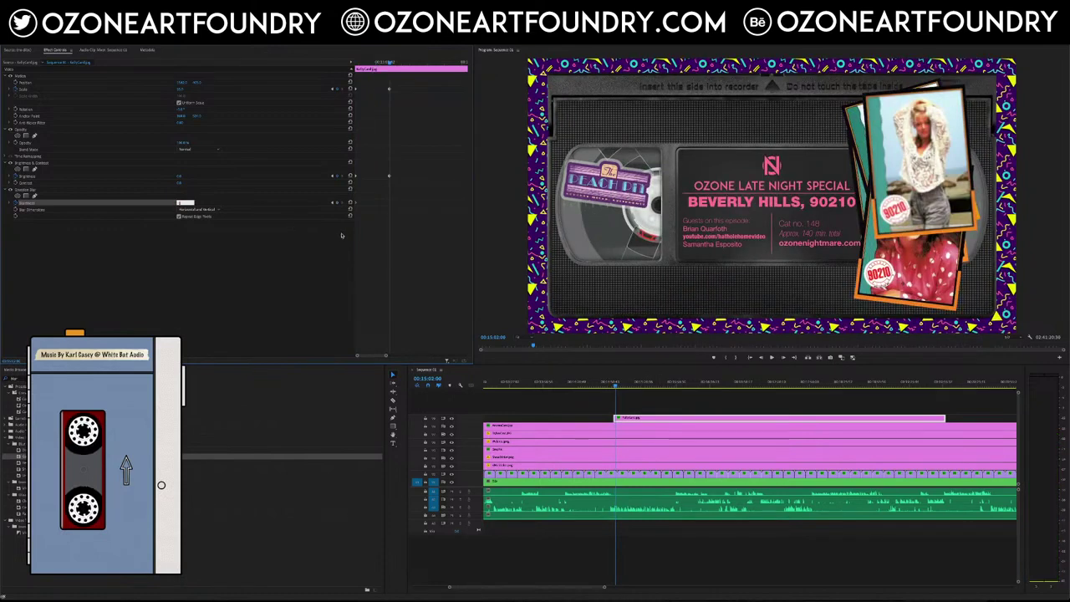
{"action": "key", "text": "Return"}
Step: Play the new card's shrink animation from the start of its clip
{"action": "left_click_drag", "start_coordinate": [617, 386], "coordinate": [614, 387]}
{"action": "key", "text": "space"}
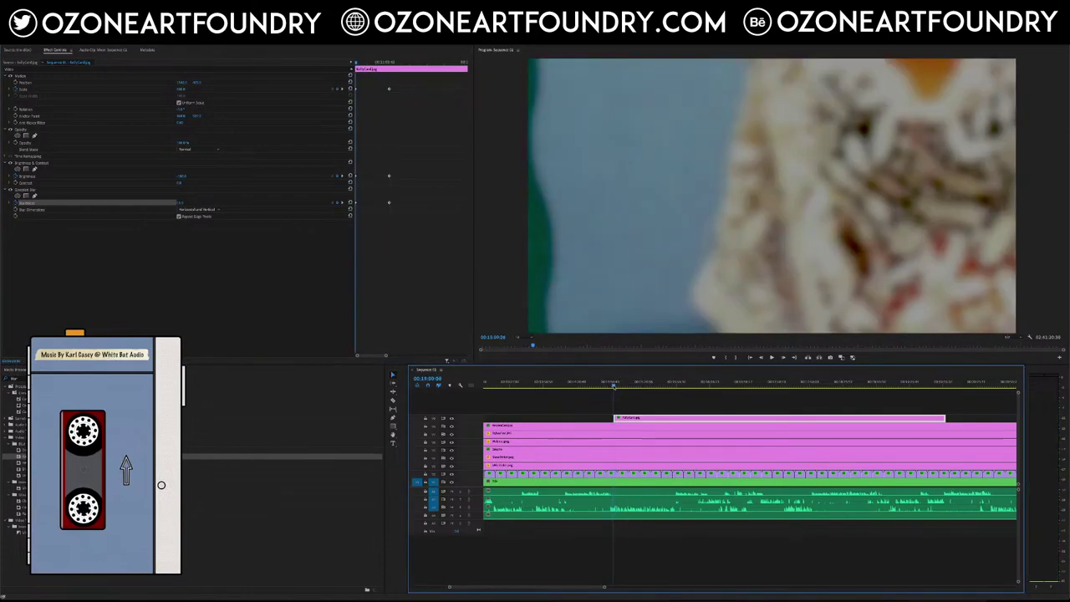
{"action": "left_click", "coordinate": [772, 357]}
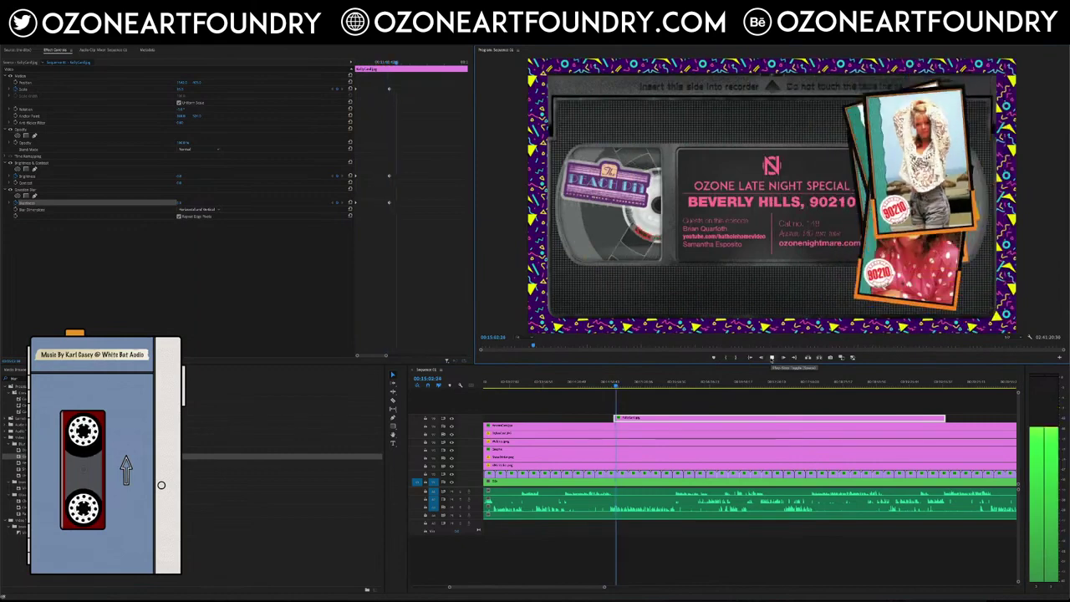
{"action": "left_click", "coordinate": [772, 357]}
Step: Try a brightness of 0 at the new card's first keyframe, set it back to -100, and replay the animation
{"action": "left_click_drag", "start_coordinate": [617, 387], "coordinate": [613, 387]}
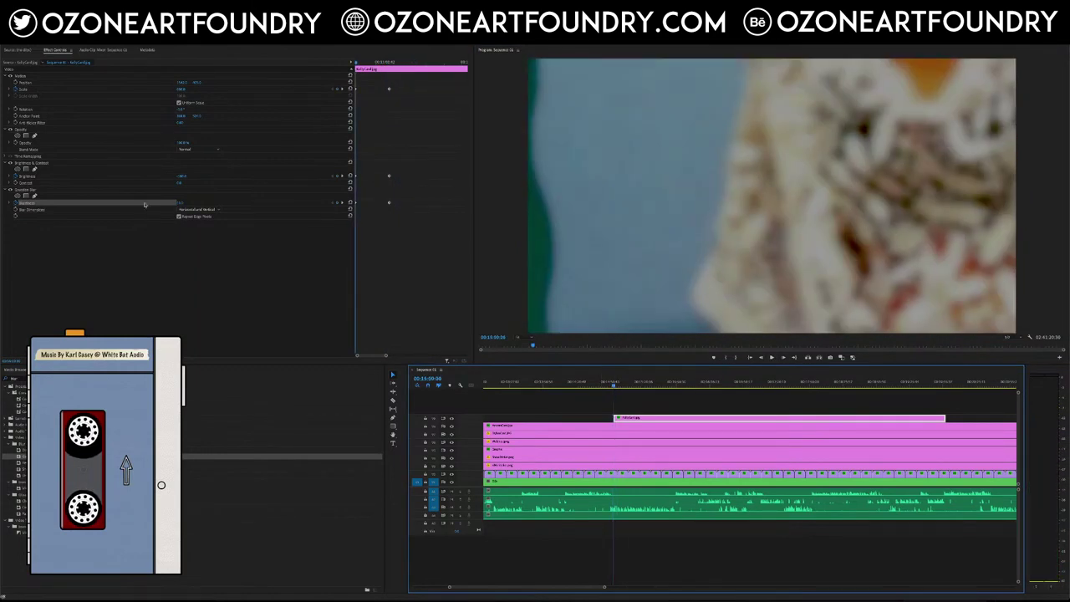
{"action": "left_click", "coordinate": [186, 177]}
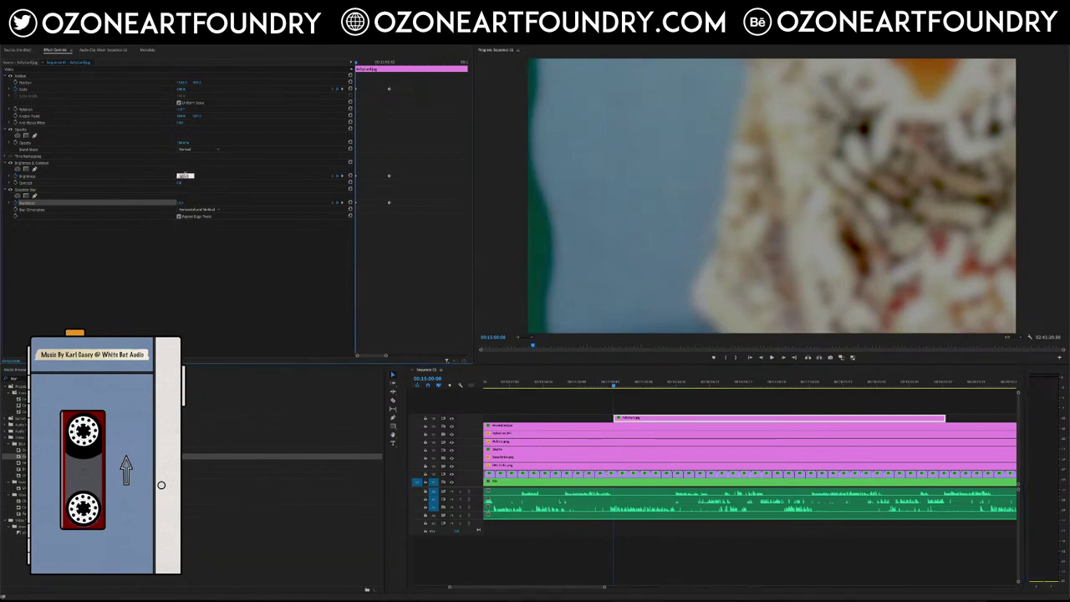
{"action": "type", "text": "0"}
{"action": "key", "text": "Tab"}
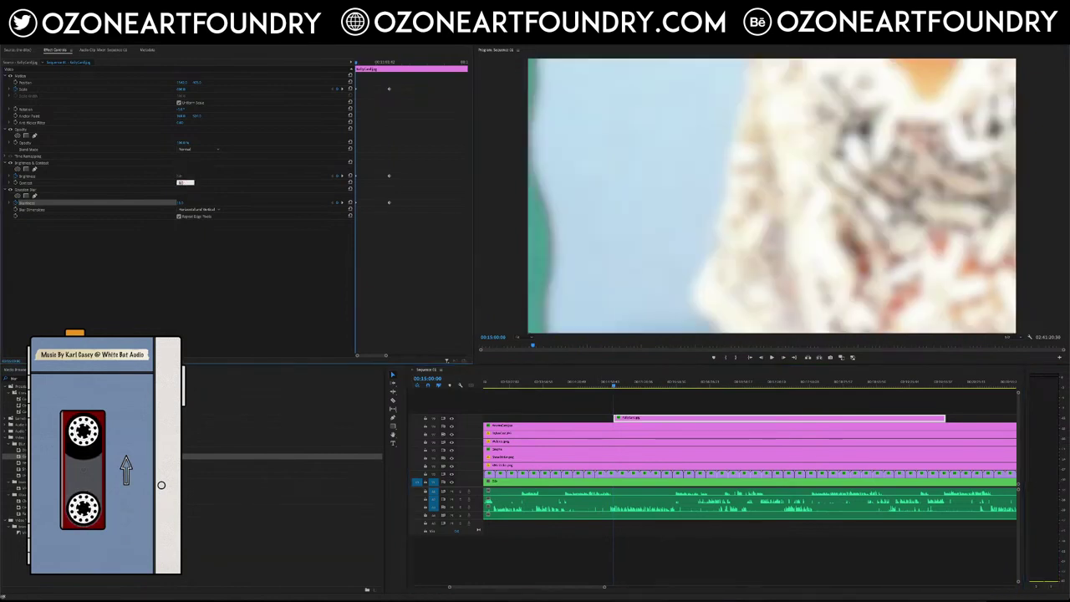
{"action": "key", "text": "shift+Tab"}
{"action": "type", "text": "-100"}
{"action": "key", "text": "Tab"}
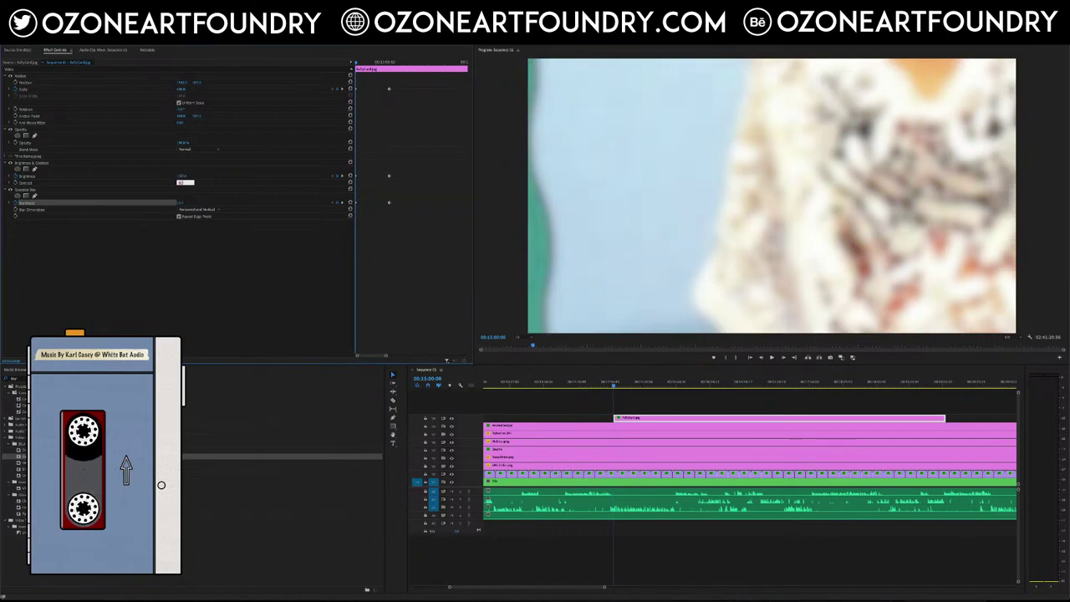
{"action": "left_click", "coordinate": [772, 357]}
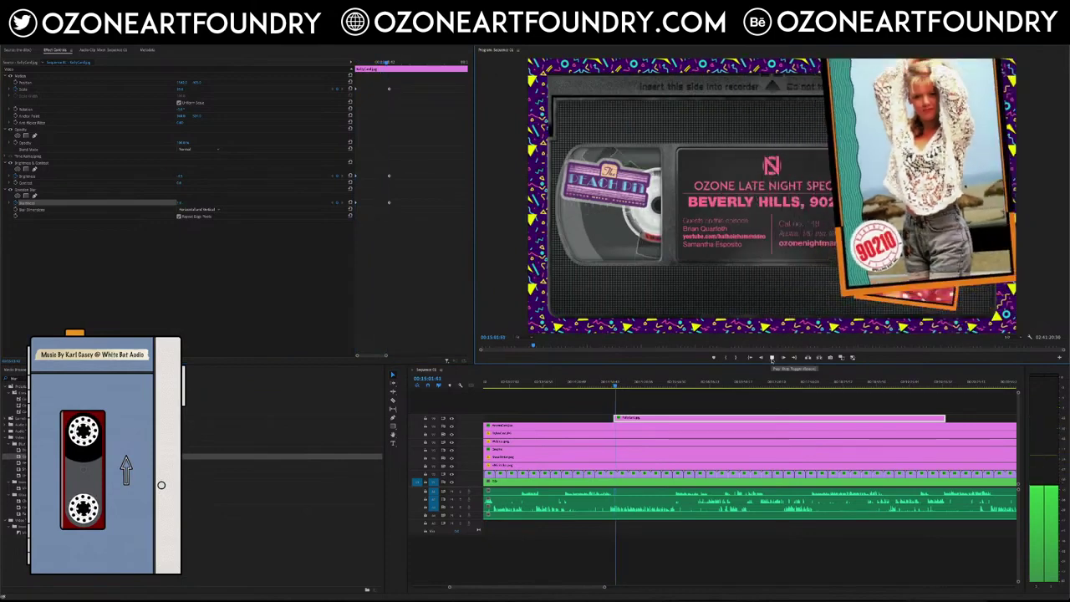
{"action": "left_click", "coordinate": [772, 357]}
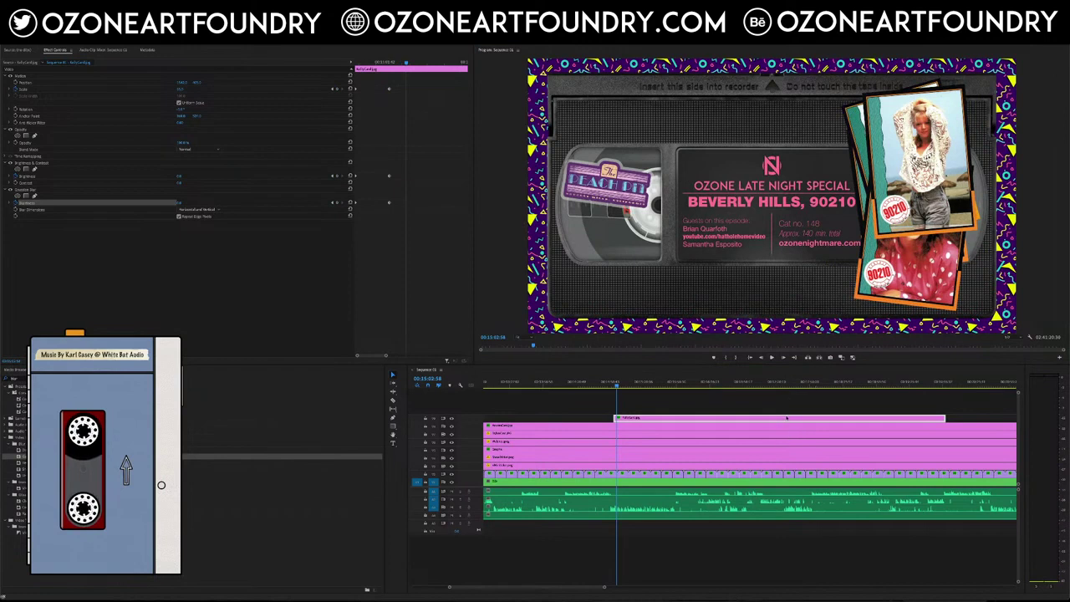
Step: Extend the new card's clip so it ends together with the card clip on the track beneath it
{"action": "left_click", "coordinate": [703, 418]}
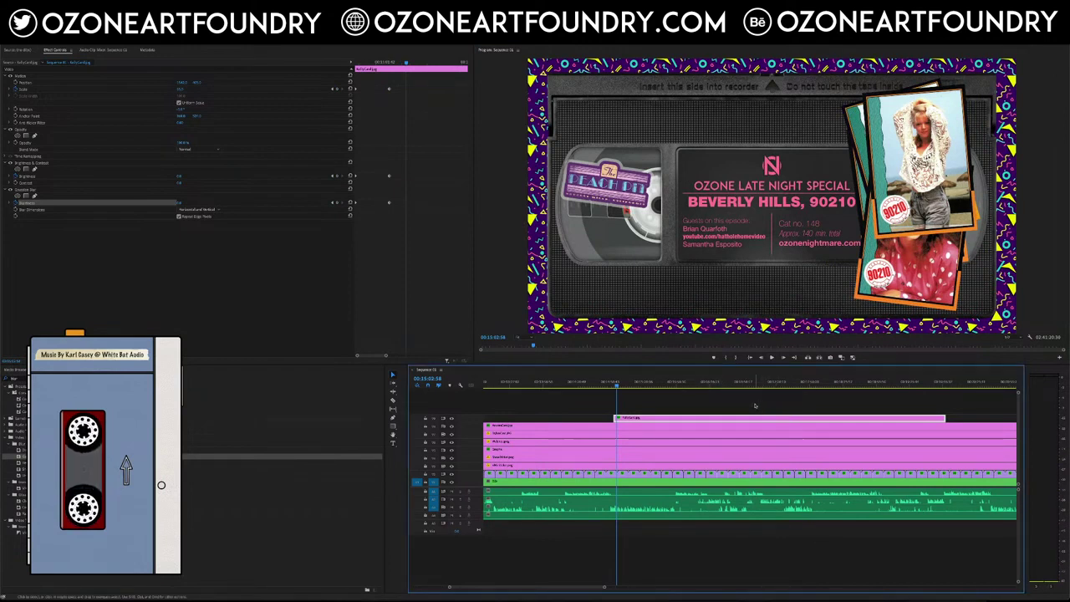
{"action": "left_click_drag", "start_coordinate": [607, 589], "coordinate": [984, 579]}
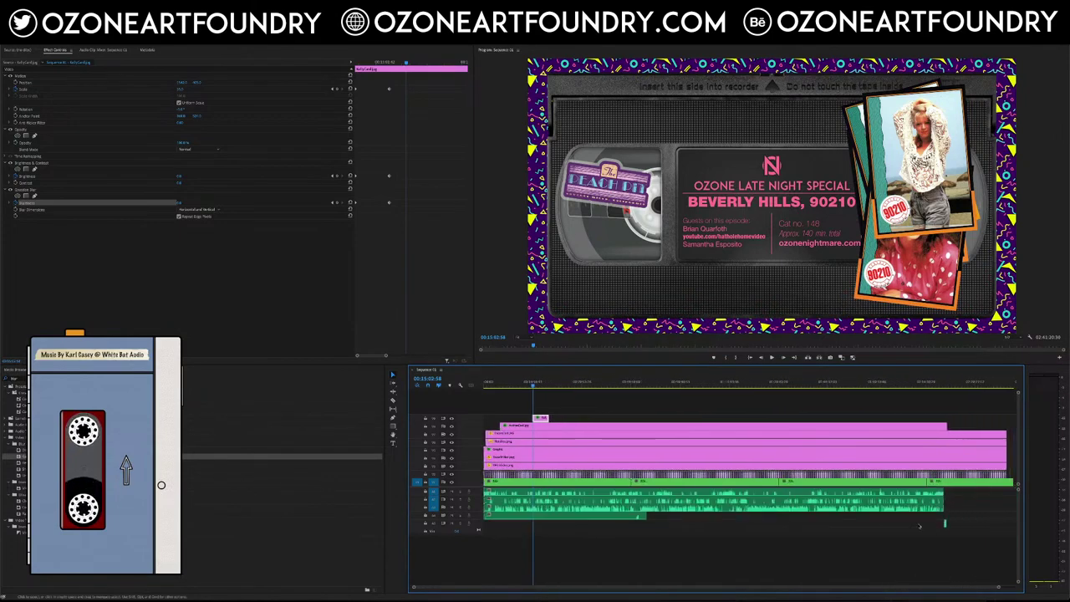
{"action": "left_click_drag", "start_coordinate": [548, 418], "coordinate": [948, 418]}
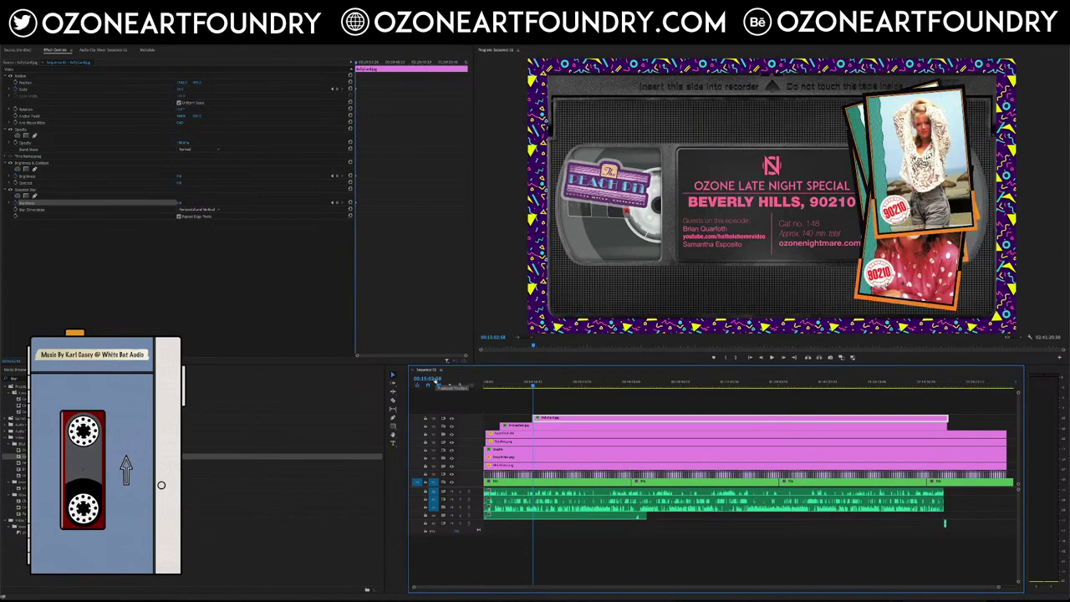
Step: Move the sequence playhead to 00:25:00:00
{"action": "left_click", "coordinate": [437, 379]}
{"action": "left_click", "coordinate": [430, 378]}
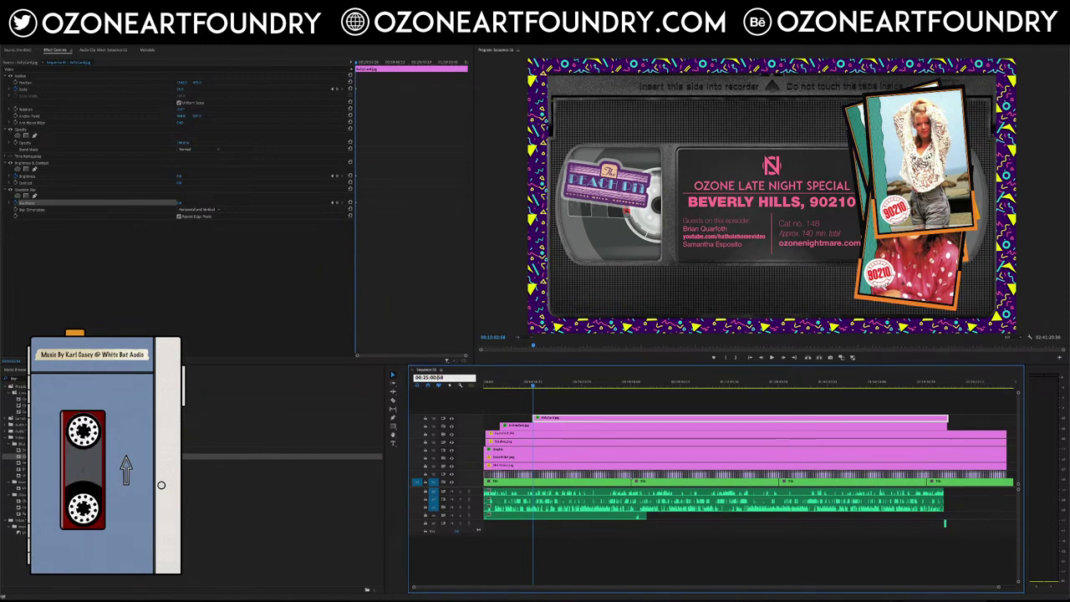
{"action": "left_click_drag", "start_coordinate": [436, 378], "coordinate": [444, 378]}
{"action": "type", "text": "00"}
{"action": "key", "text": "Return"}
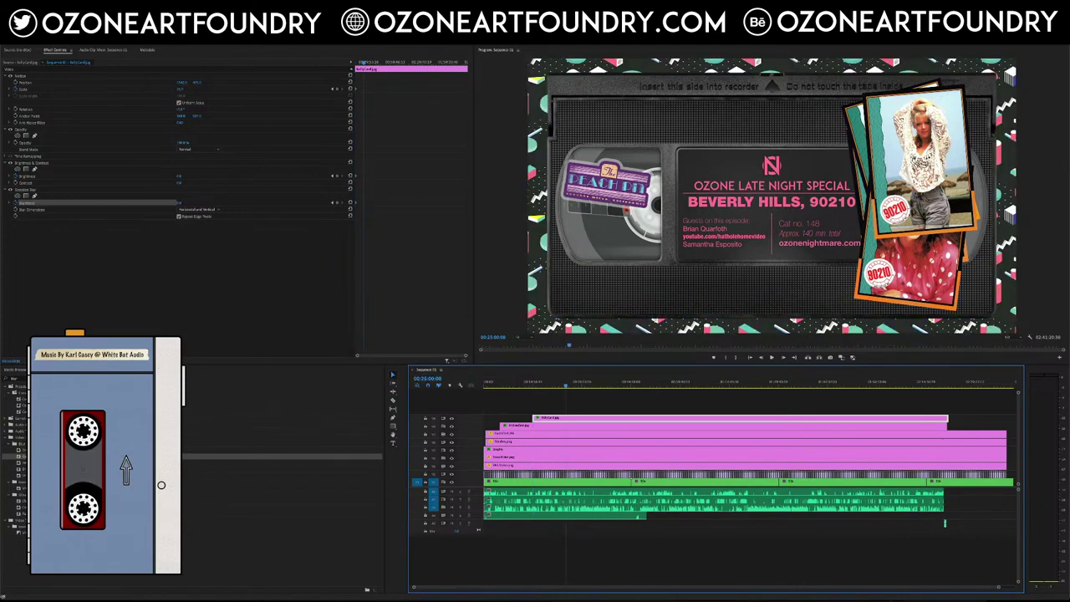
Step: Switch to Photoshop, paste the next card image as a new layer, and transform it to cover the card canvas
{"action": "left_click", "coordinate": [444, 165]}
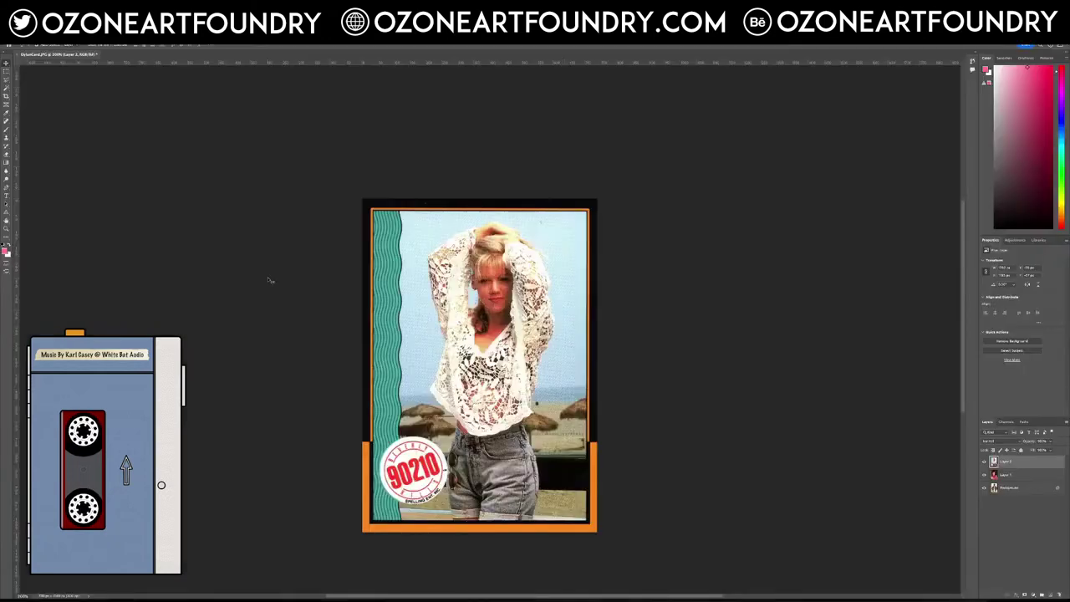
{"action": "key", "text": "ctrl+v"}
{"action": "key", "text": "ctrl+t"}
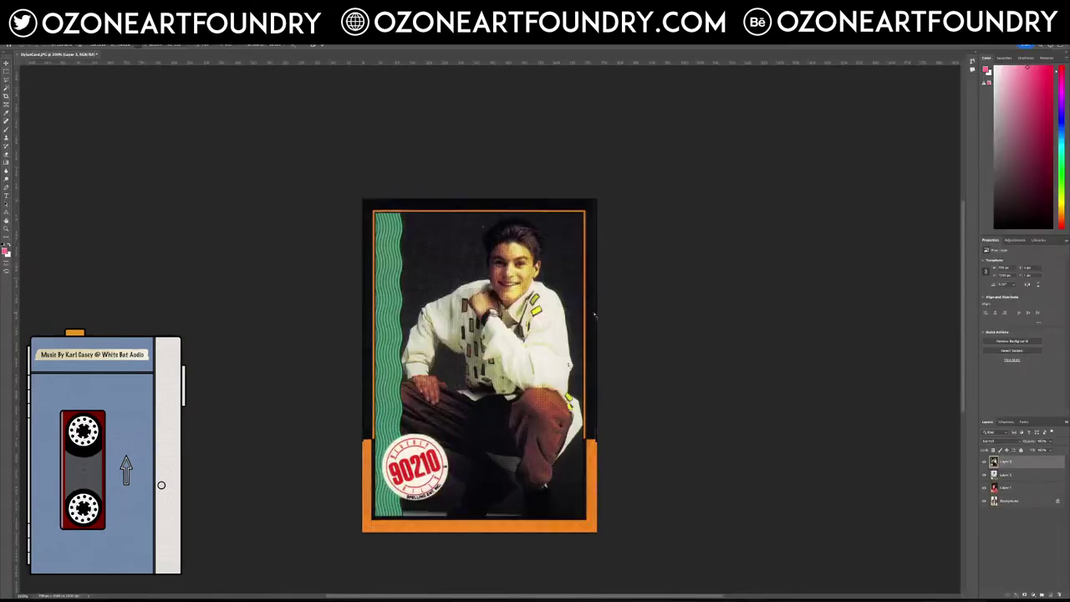
{"action": "left_click", "coordinate": [6, 64]}
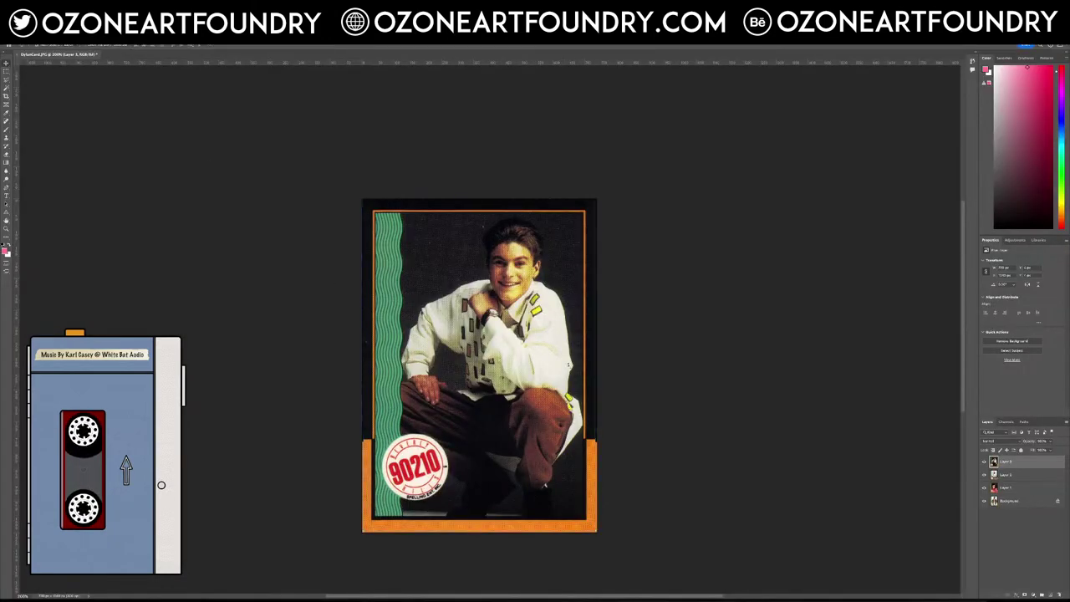
Step: Apply Auto Tone and Auto Color to the pasted card layer
{"action": "left_click", "coordinate": [90, 26]}
{"action": "left_click", "coordinate": [109, 54]}
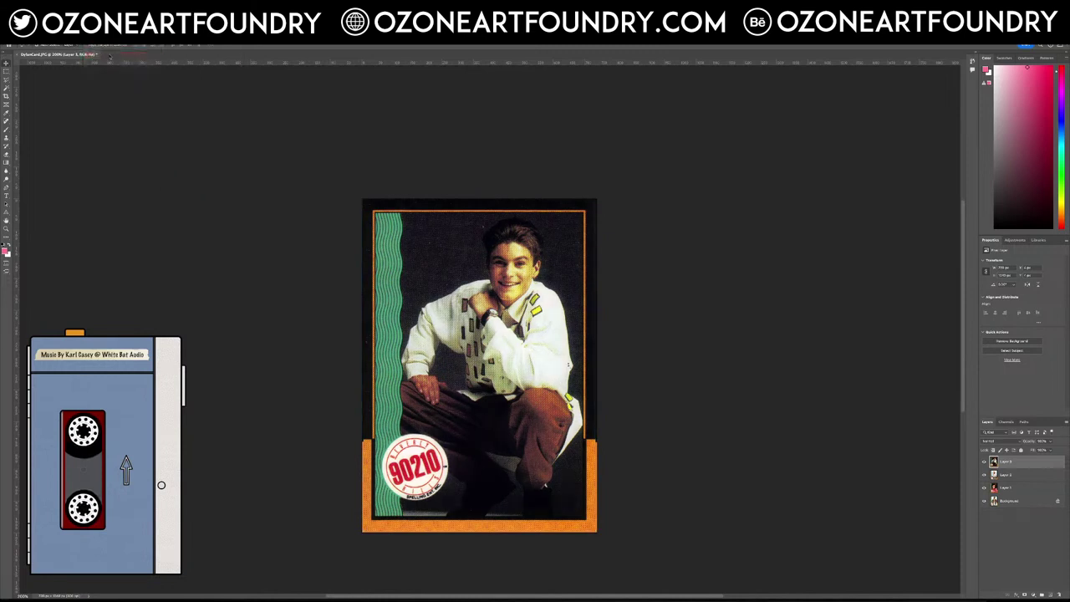
{"action": "left_click", "coordinate": [94, 38]}
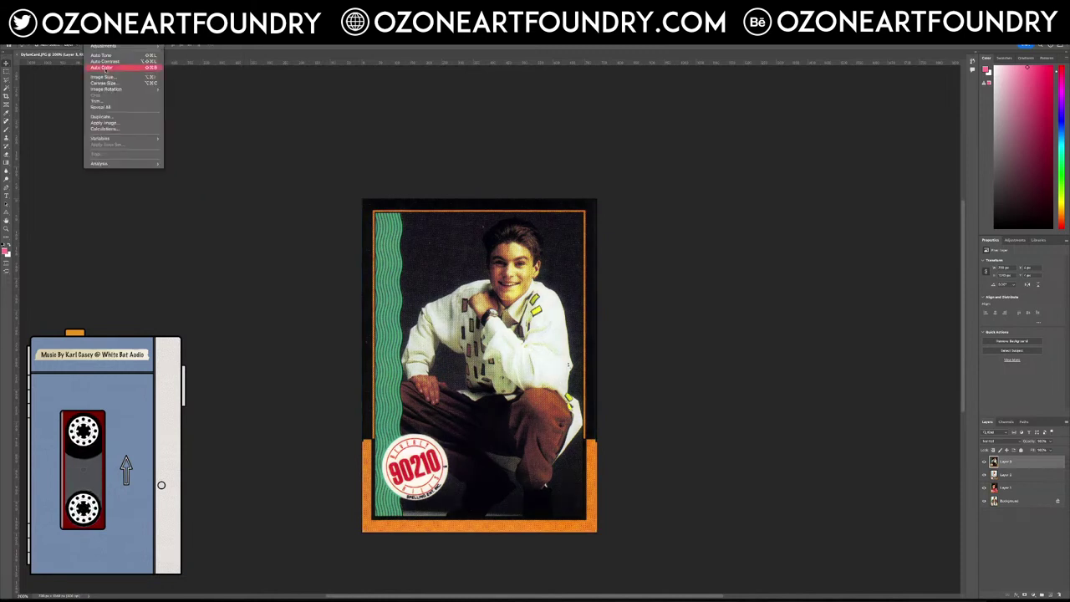
{"action": "left_click", "coordinate": [107, 70]}
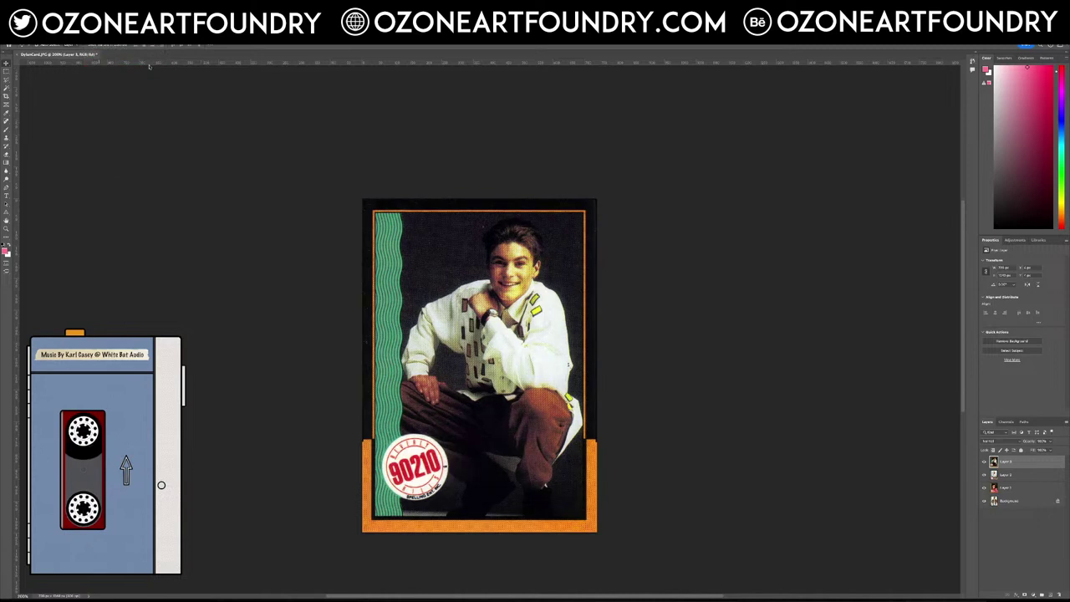
{"action": "left_click", "coordinate": [94, 38]}
{"action": "mouse_move", "coordinate": [125, 46]}
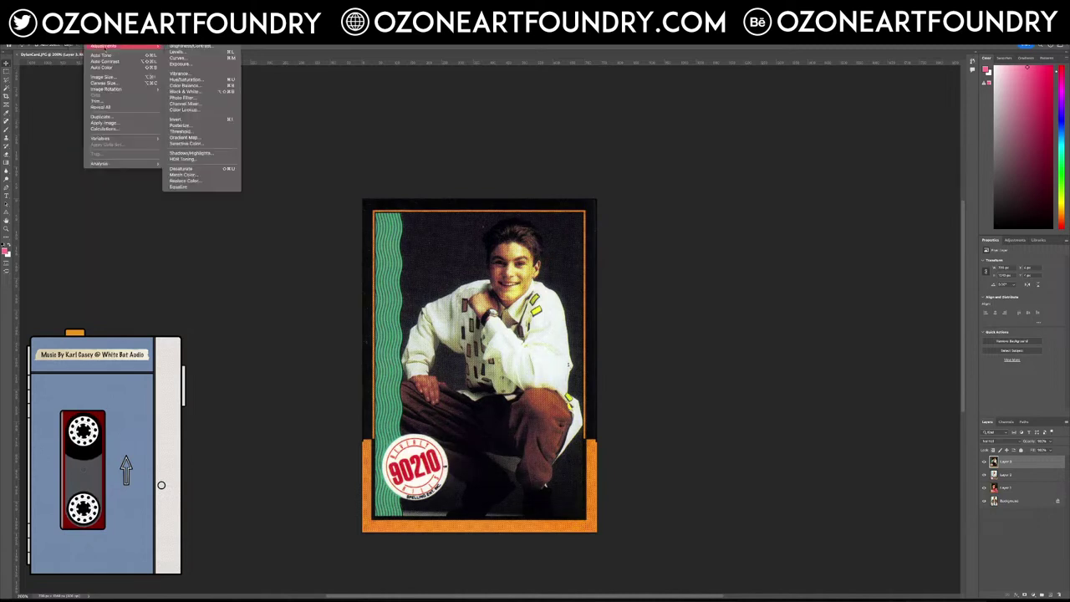
{"action": "left_click", "coordinate": [209, 79]}
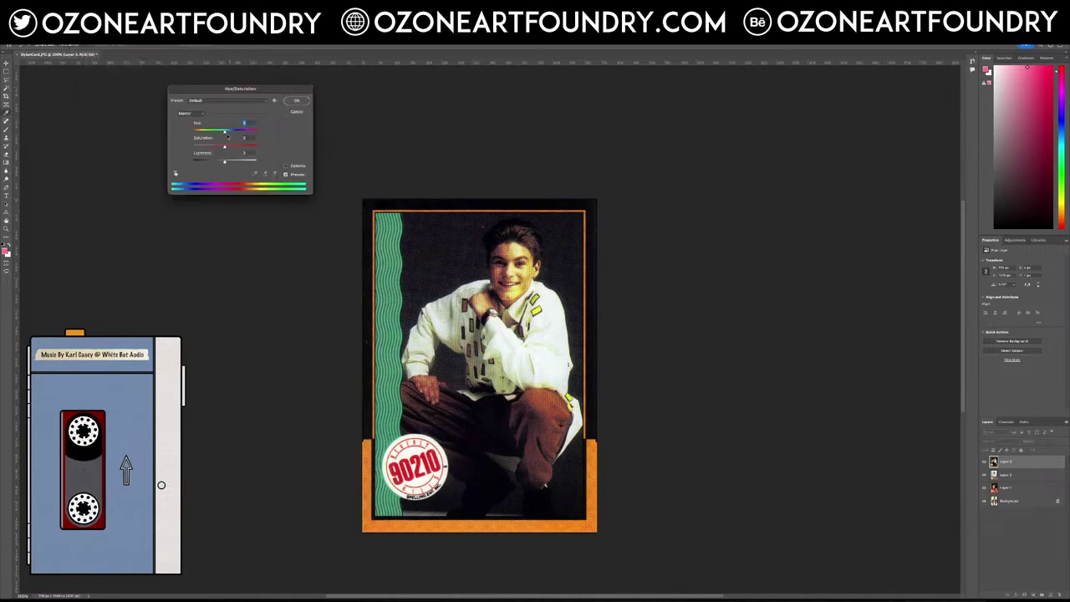
{"action": "left_click_drag", "start_coordinate": [224, 132], "coordinate": [215, 148]}
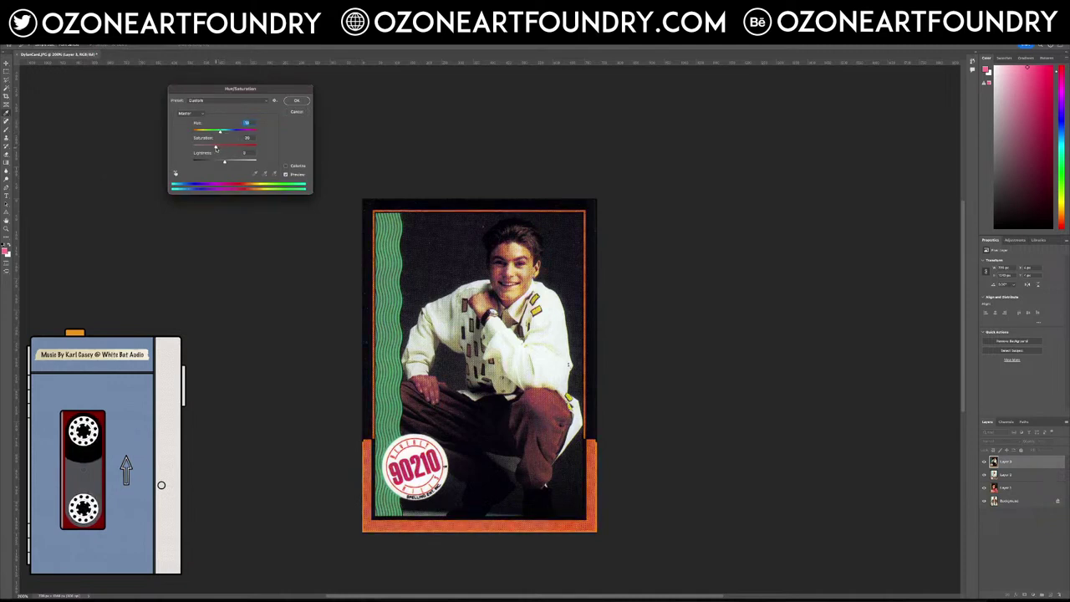
{"action": "left_click", "coordinate": [296, 111]}
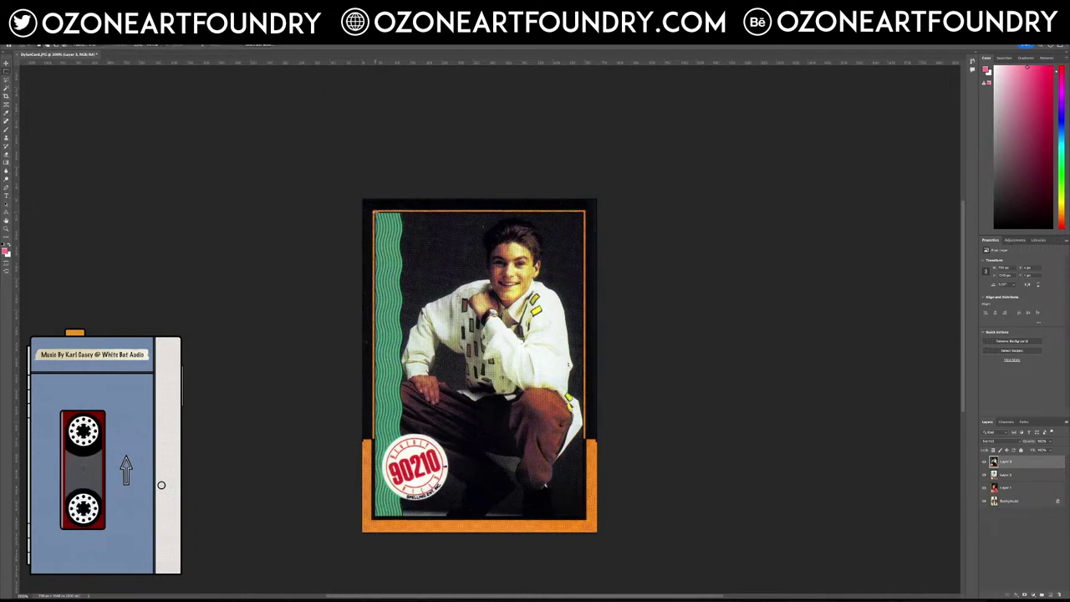
Step: Select the picture area inside the card's orange frame and reduce its saturation with Hue/Saturation
{"action": "left_click_drag", "start_coordinate": [374, 212], "coordinate": [584, 519]}
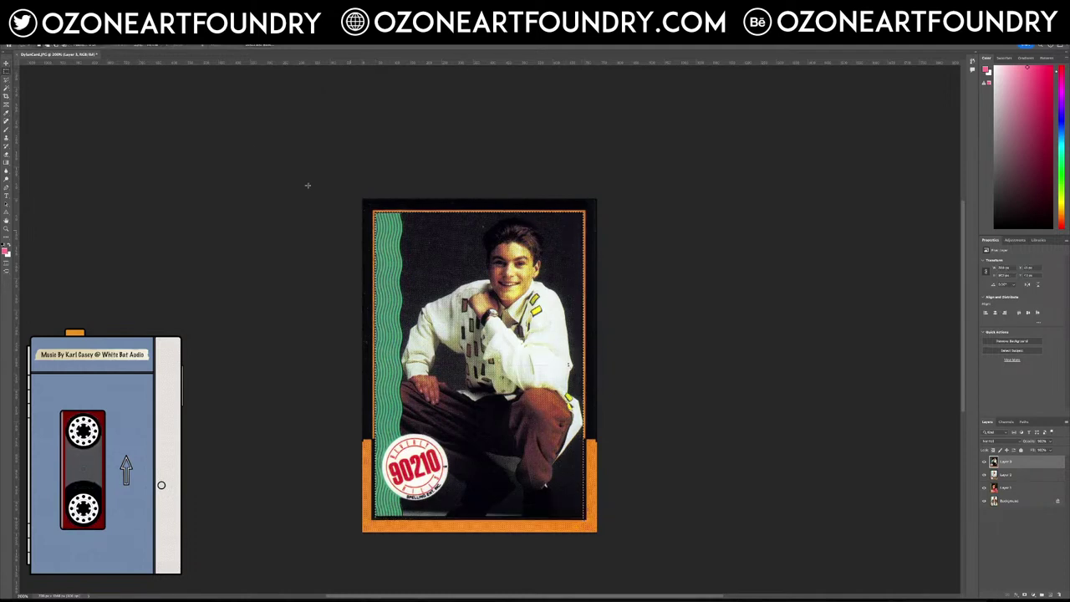
{"action": "left_click", "coordinate": [90, 28]}
{"action": "mouse_move", "coordinate": [105, 46]}
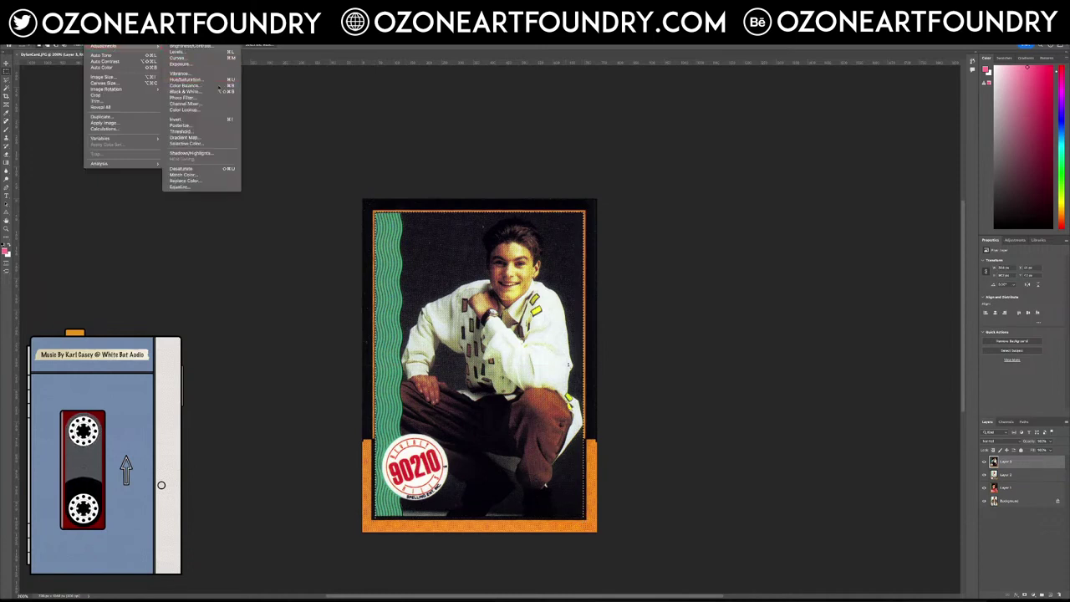
{"action": "left_click", "coordinate": [189, 80]}
{"action": "left_click_drag", "start_coordinate": [225, 140], "coordinate": [215, 148]}
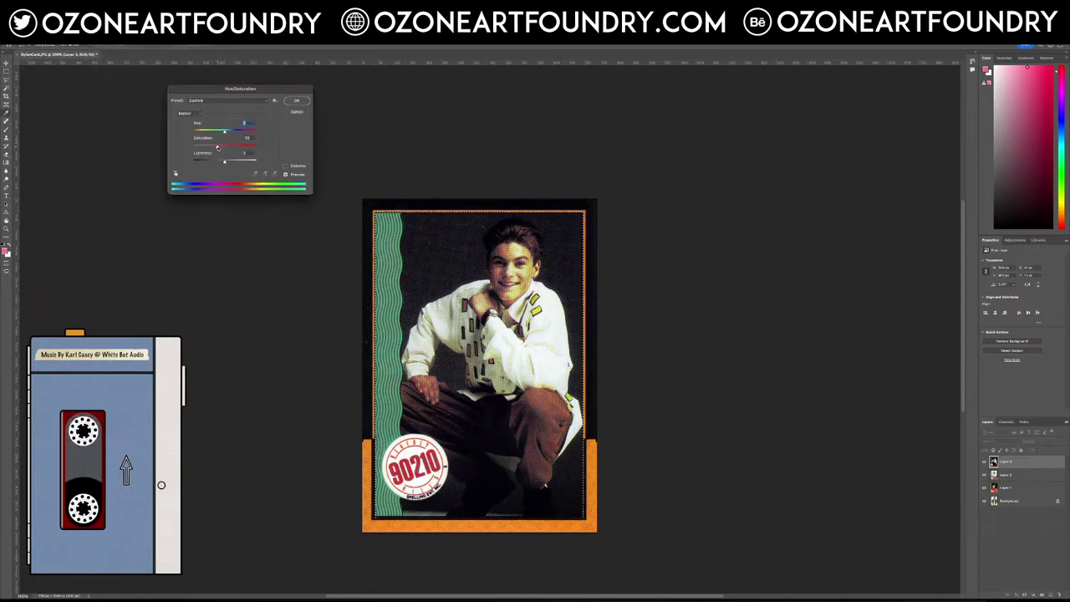
{"action": "left_click", "coordinate": [296, 101]}
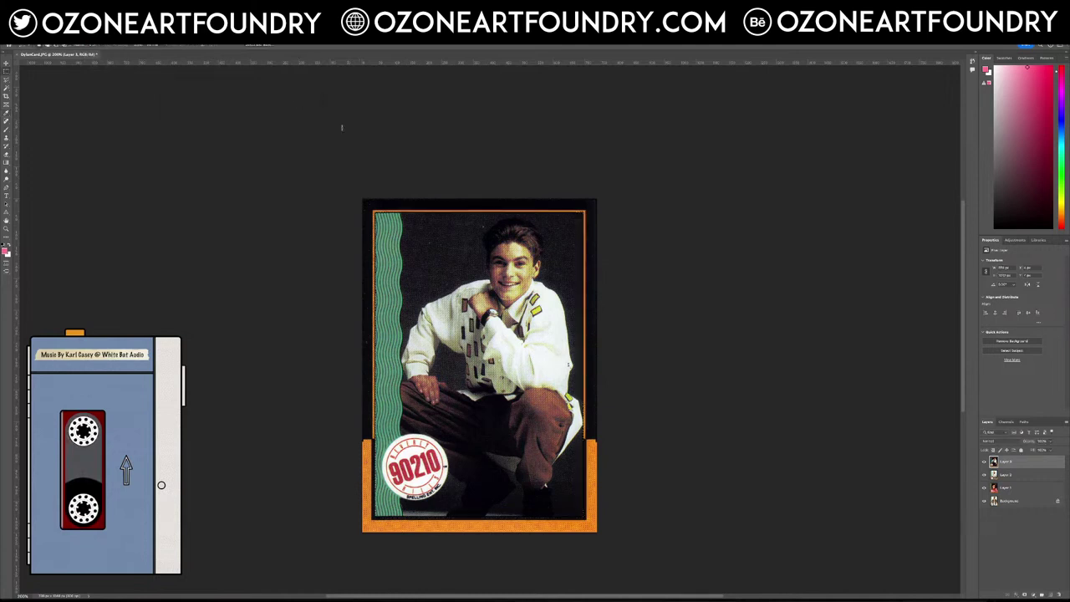
Step: Start saving a JPEG copy of the card image and name it DavidCard.jpg
{"action": "left_click", "coordinate": [63, 40]}
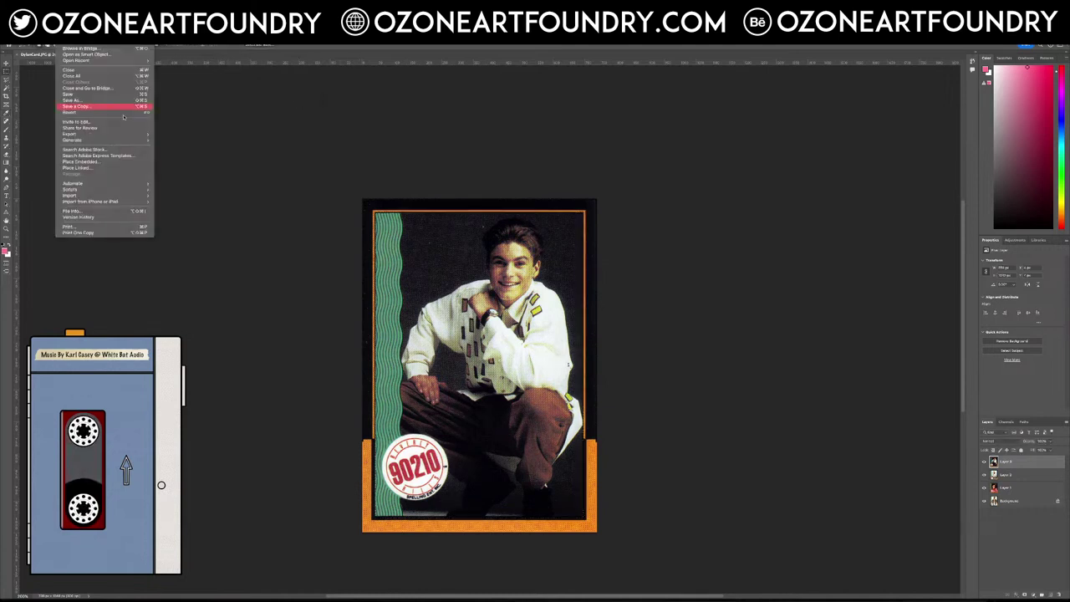
{"action": "left_click", "coordinate": [104, 108]}
{"action": "left_click", "coordinate": [541, 150]}
{"action": "type", "text": "avidCard copy.jpg"}
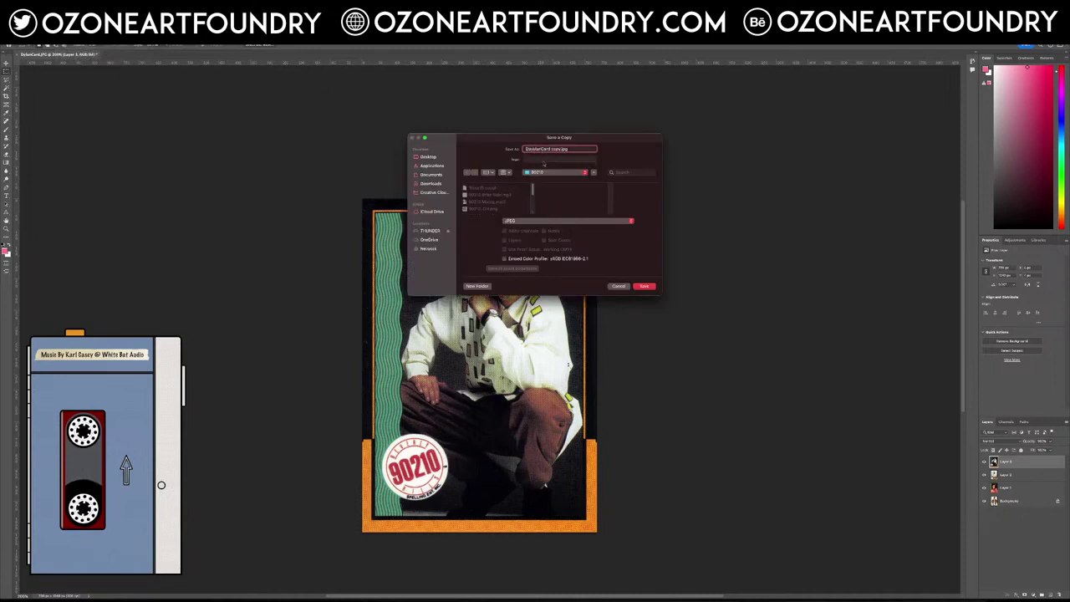
{"action": "key", "text": "Delete"}
{"action": "key", "text": "Delete"}
{"action": "key", "text": "Delete"}
{"action": "key", "text": "Delete"}
{"action": "key", "text": "Delete"}
{"action": "key", "text": "Delete"}
{"action": "key", "text": "Delete"}
{"action": "key", "text": "Delete"}
{"action": "key", "text": "Delete"}
Step: Save the DavidCard.jpg copy into the 90210 folder inside Podcast on the THUNDER drive
{"action": "left_click", "coordinate": [435, 231]}
{"action": "scroll", "coordinate": [511, 198], "scroll_direction": "down", "scroll_amount": 5}
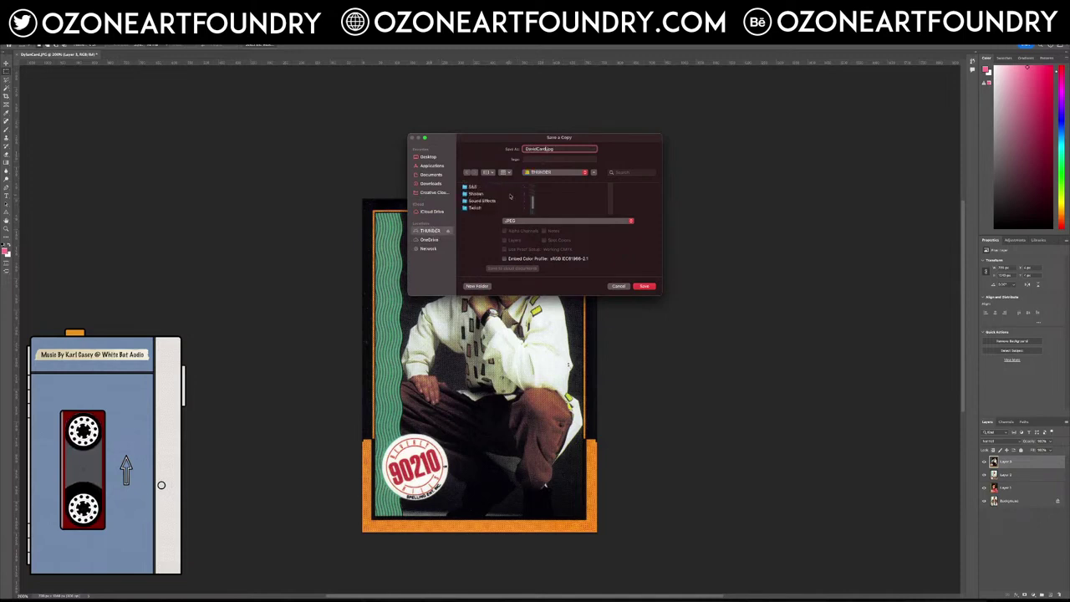
{"action": "left_click", "coordinate": [496, 199]}
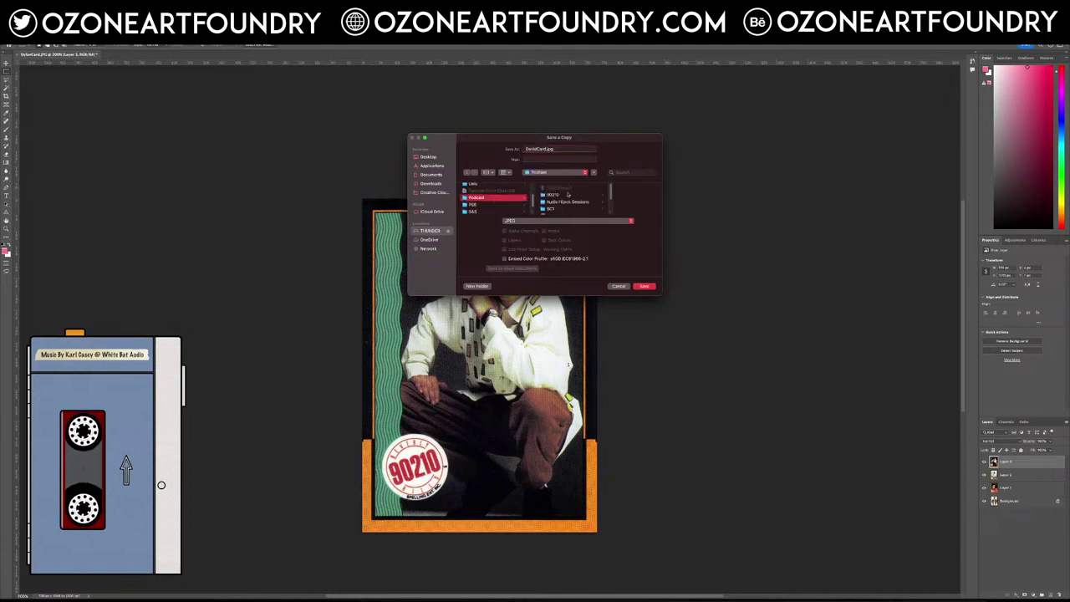
{"action": "left_click", "coordinate": [570, 195]}
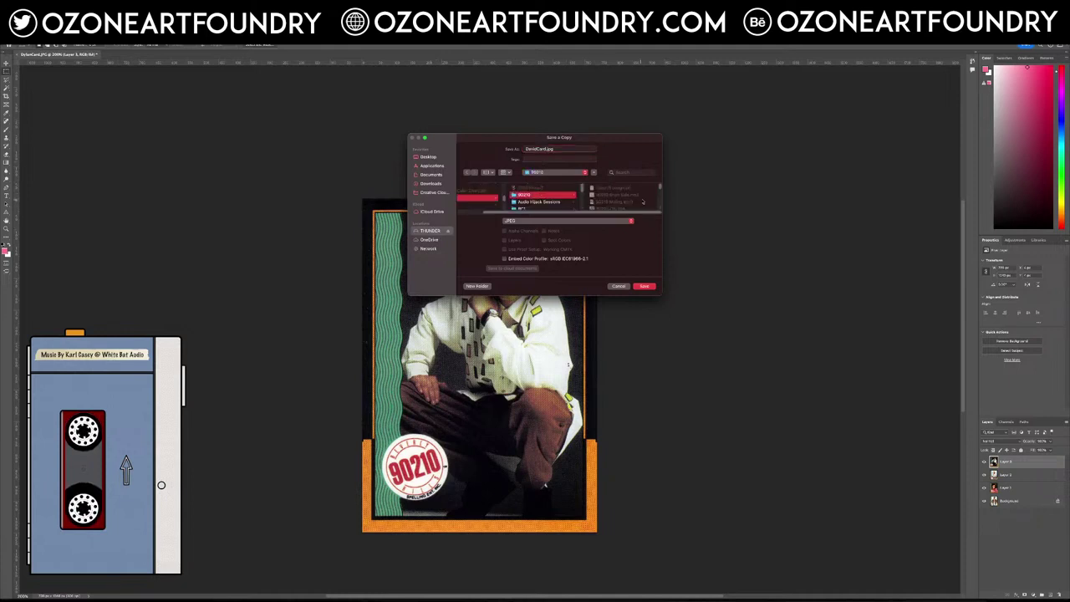
{"action": "left_click", "coordinate": [644, 286]}
{"action": "left_click", "coordinate": [283, 104]}
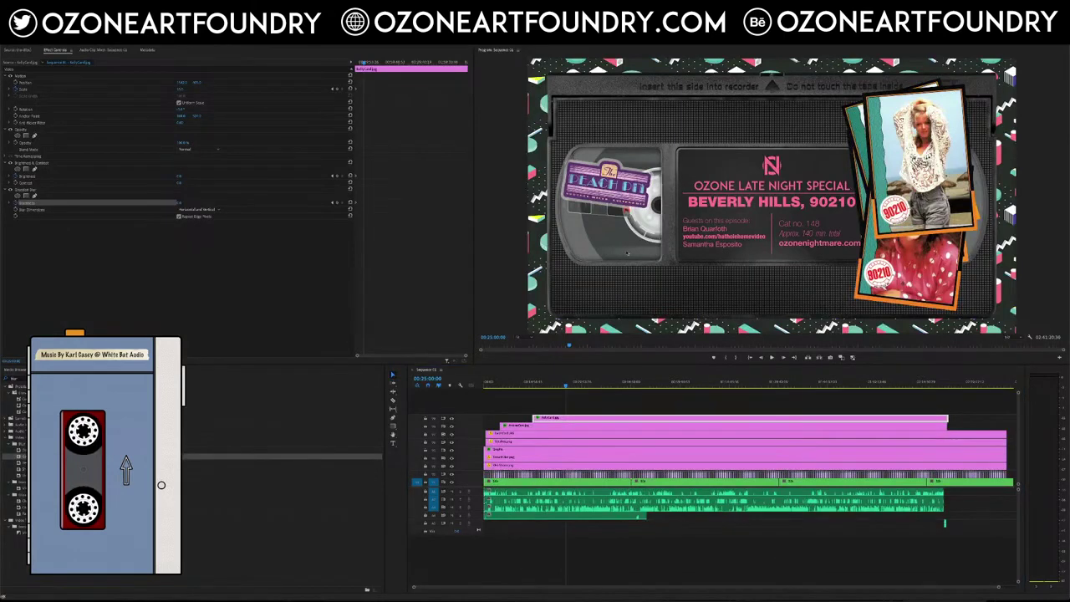
Step: In Premiere Pro, place the DavidCard.jpg clip on the track above the other cards, starting at the playhead at 00:25:00:00
{"action": "left_click_drag", "start_coordinate": [577, 391], "coordinate": [632, 403]}
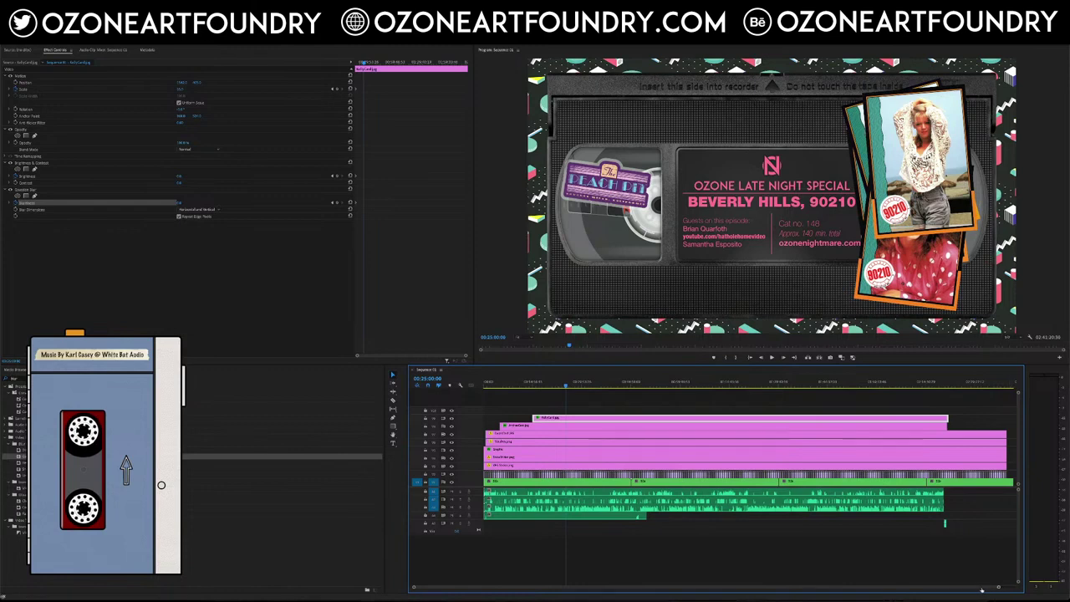
{"action": "left_click_drag", "start_coordinate": [1000, 588], "coordinate": [776, 578]}
{"action": "left_click_drag", "start_coordinate": [861, 410], "coordinate": [749, 407]}
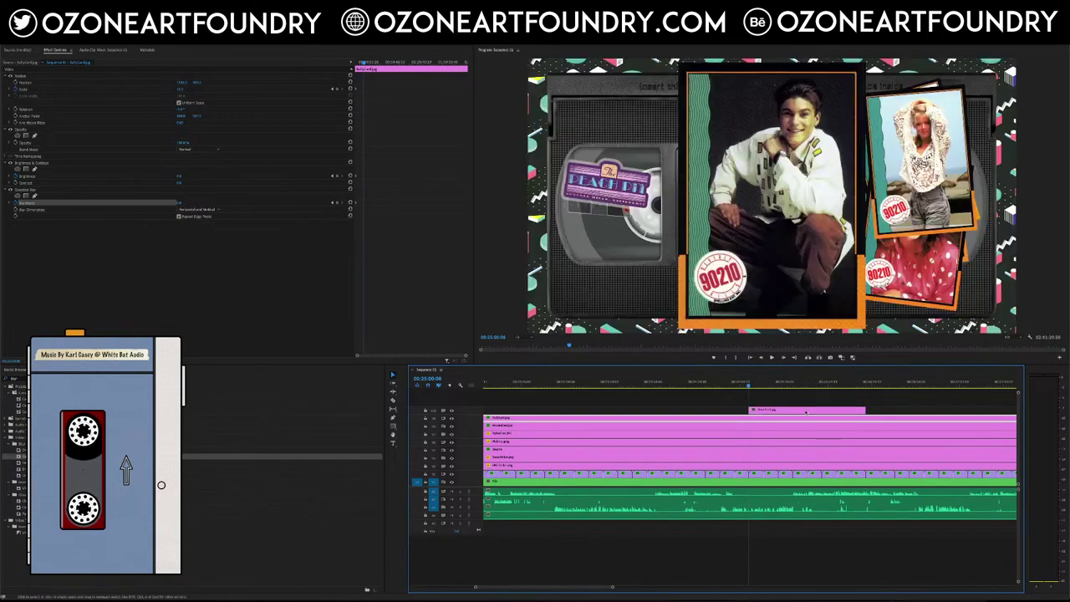
Step: Apply the Gaussian Blur and Brightness & Contrast effects to the DavidCard.jpg clip
{"action": "left_click_drag", "start_coordinate": [34, 457], "coordinate": [770, 410]}
{"action": "left_click", "coordinate": [18, 379]}
{"action": "type", "text": "bright"}
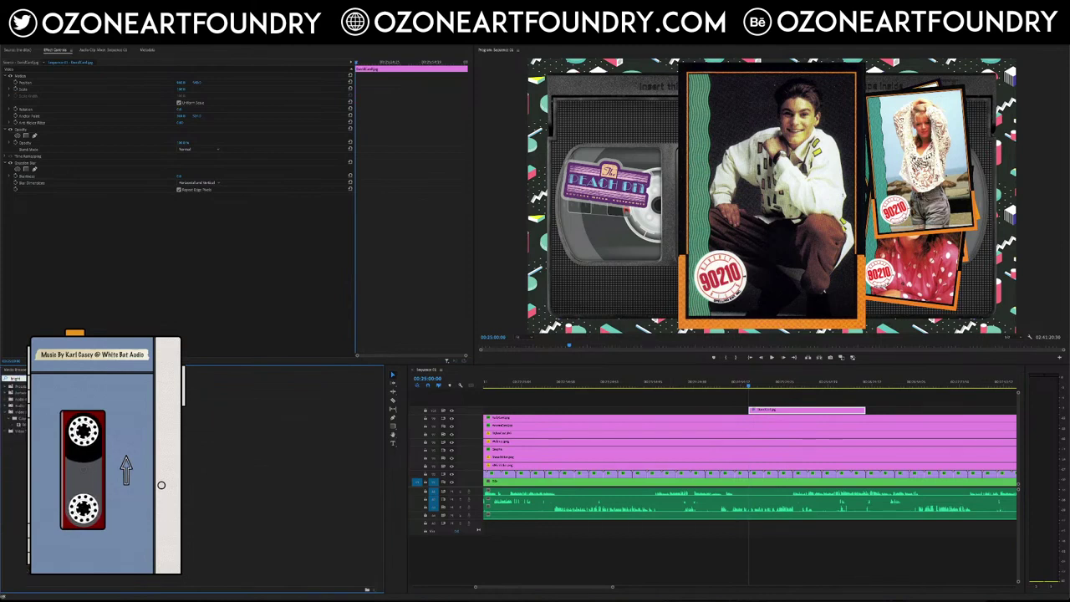
{"action": "left_click", "coordinate": [33, 424]}
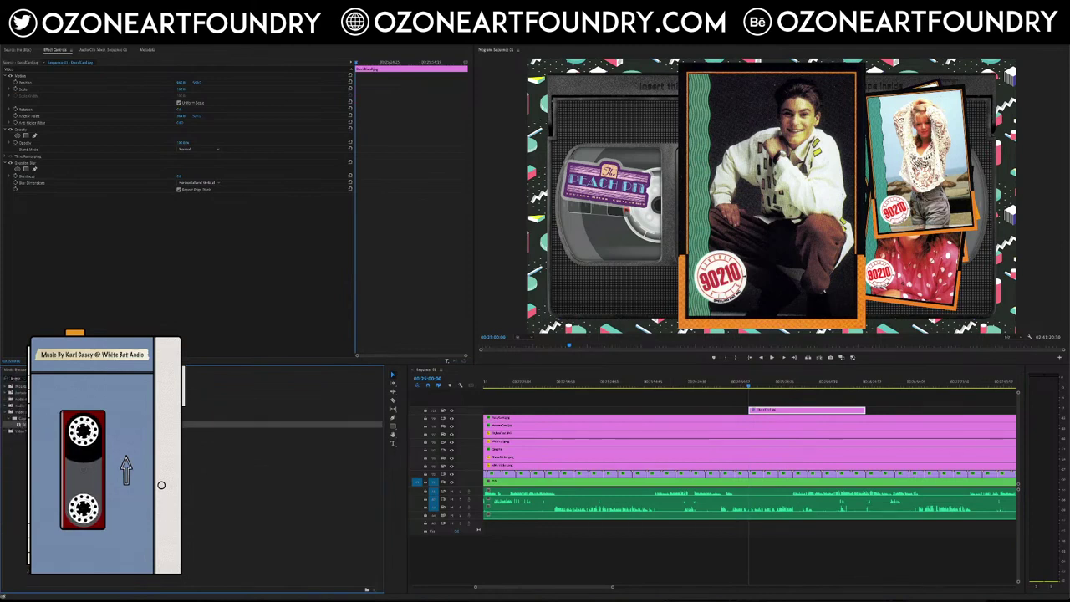
{"action": "left_click_drag", "start_coordinate": [637, 358], "coordinate": [796, 410]}
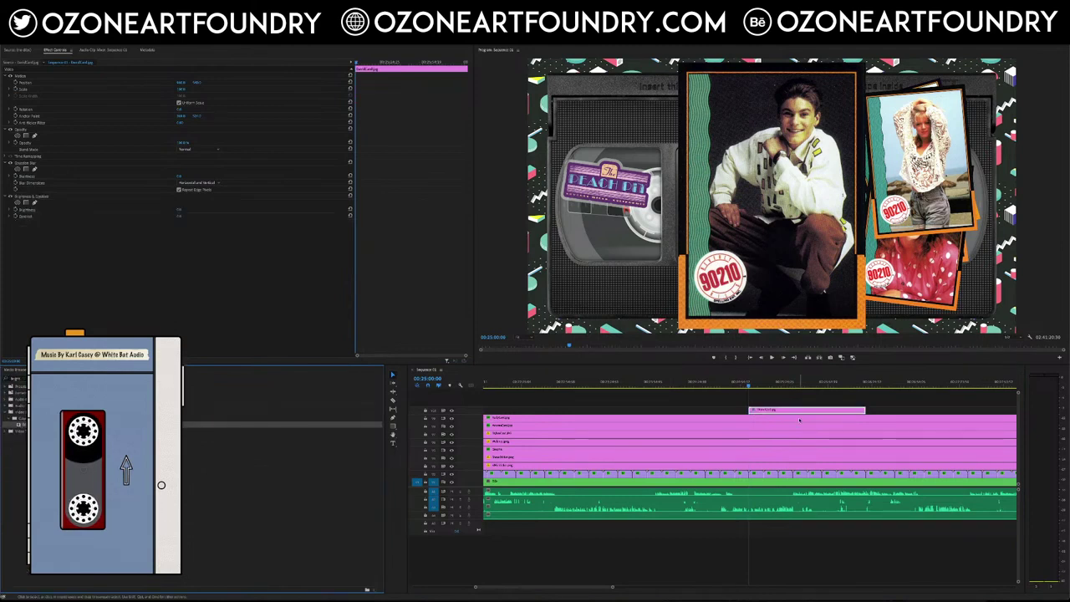
Step: Scale the DavidCard.jpg clip to 55 and move it horizontally onto the stack of cards beside the tape label
{"action": "left_click_drag", "start_coordinate": [181, 84], "coordinate": [184, 89]}
{"action": "left_click", "coordinate": [184, 90]}
{"action": "type", "text": "55"}
{"action": "key", "text": "Return"}
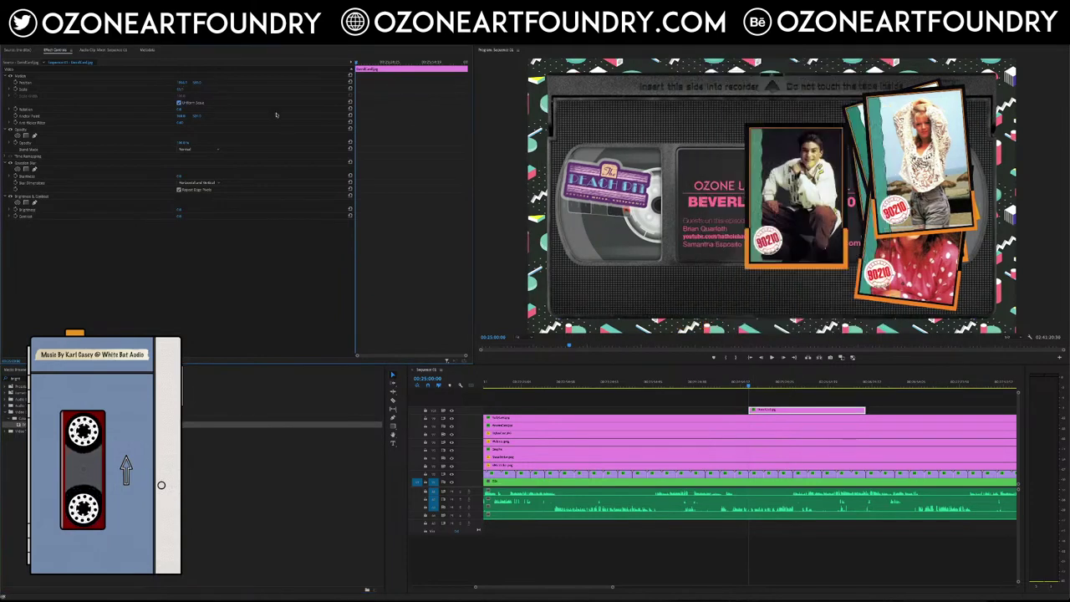
{"action": "left_click_drag", "start_coordinate": [183, 84], "coordinate": [200, 84]}
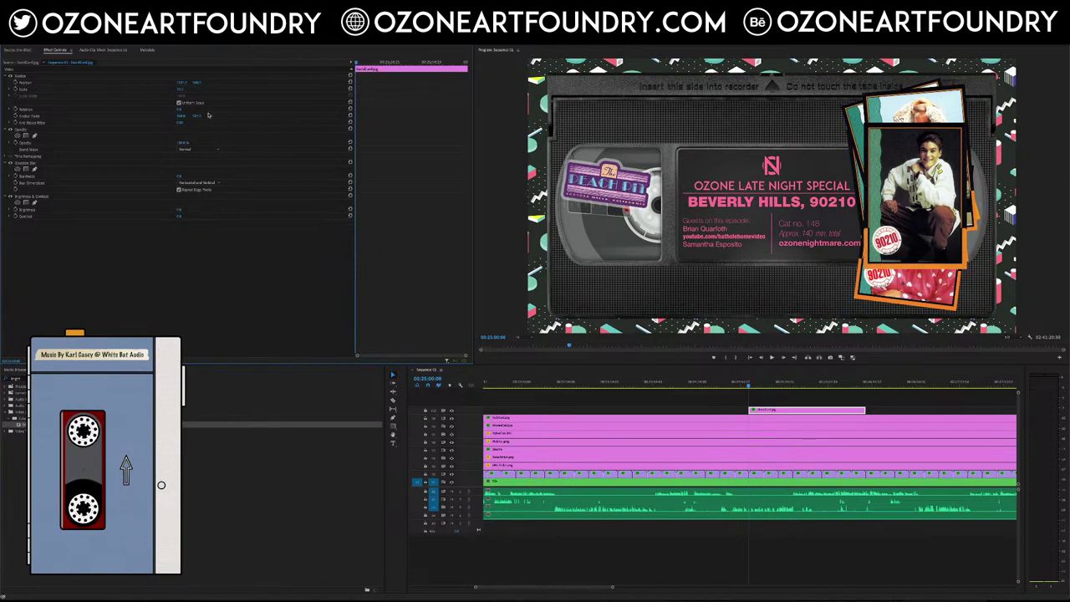
Step: Set the card's scale to 400 and turn on scale keyframing at the clip's start
{"action": "left_click", "coordinate": [184, 89]}
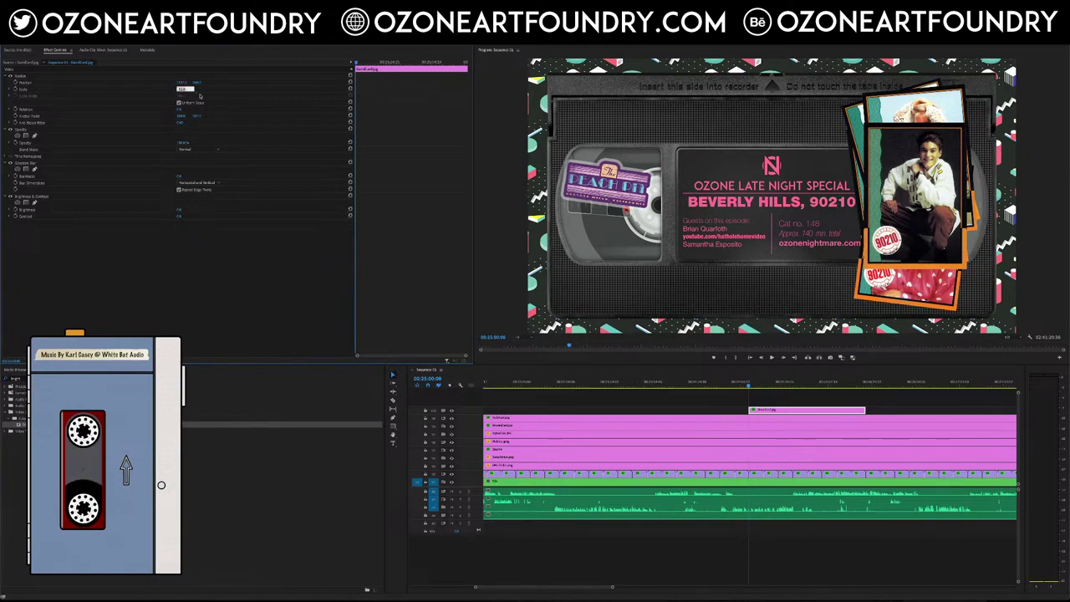
{"action": "type", "text": "400"}
{"action": "key", "text": "Return"}
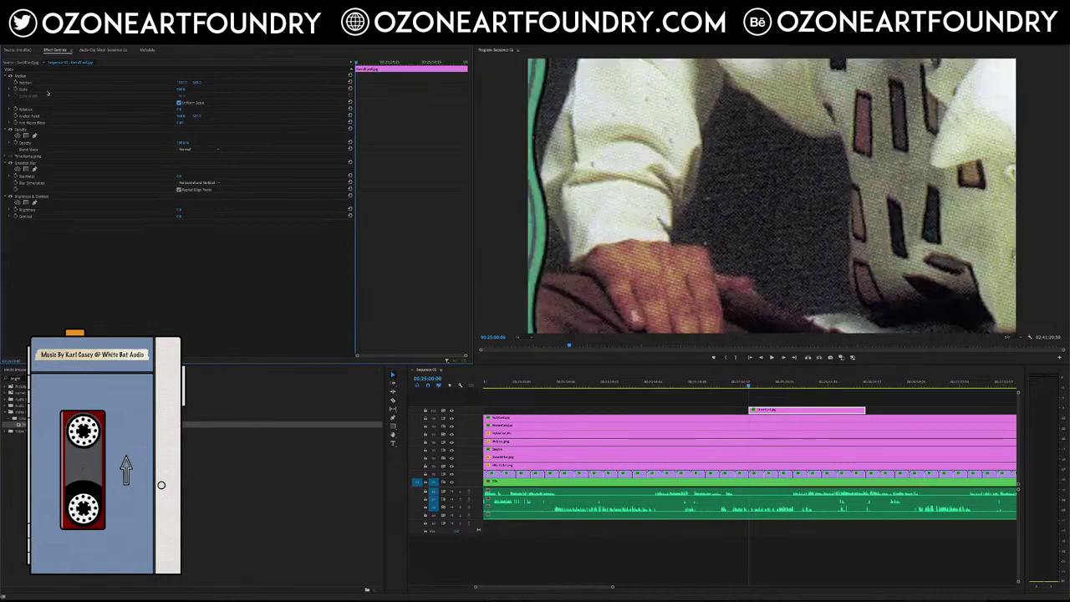
{"action": "left_click", "coordinate": [15, 89]}
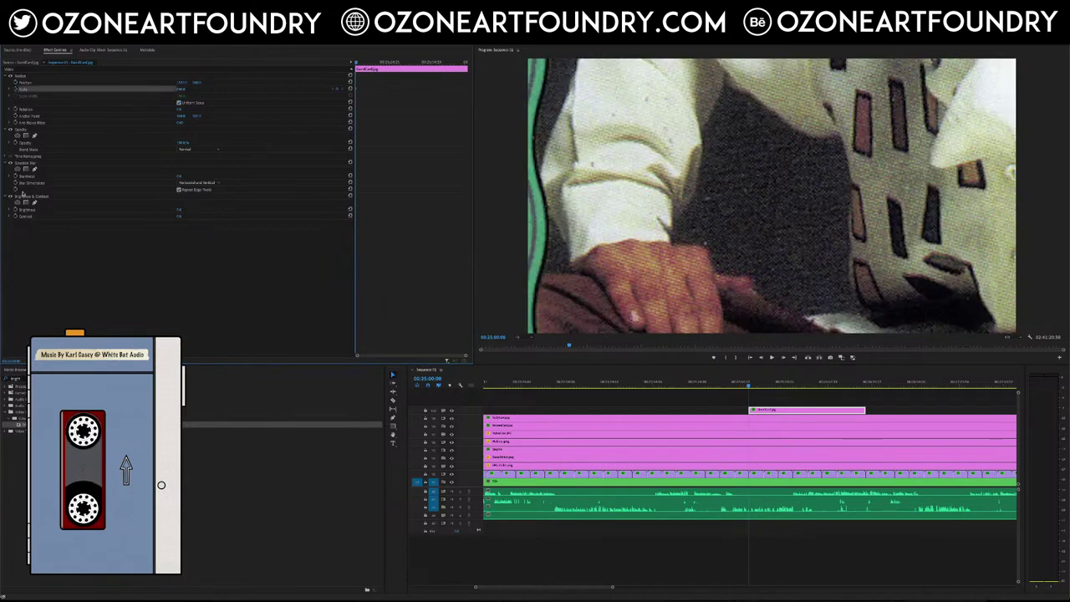
Step: Add starting keyframes at 00:25:00:00 that strongly blur the card and darken it with negative brightness
{"action": "left_click", "coordinate": [184, 176]}
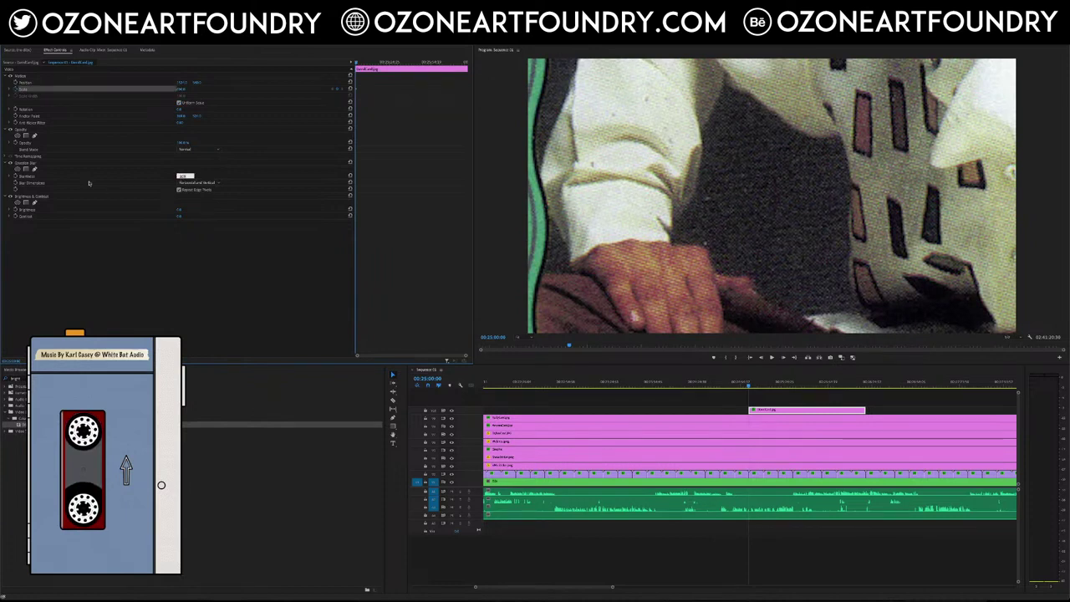
{"action": "type", "text": "1"}
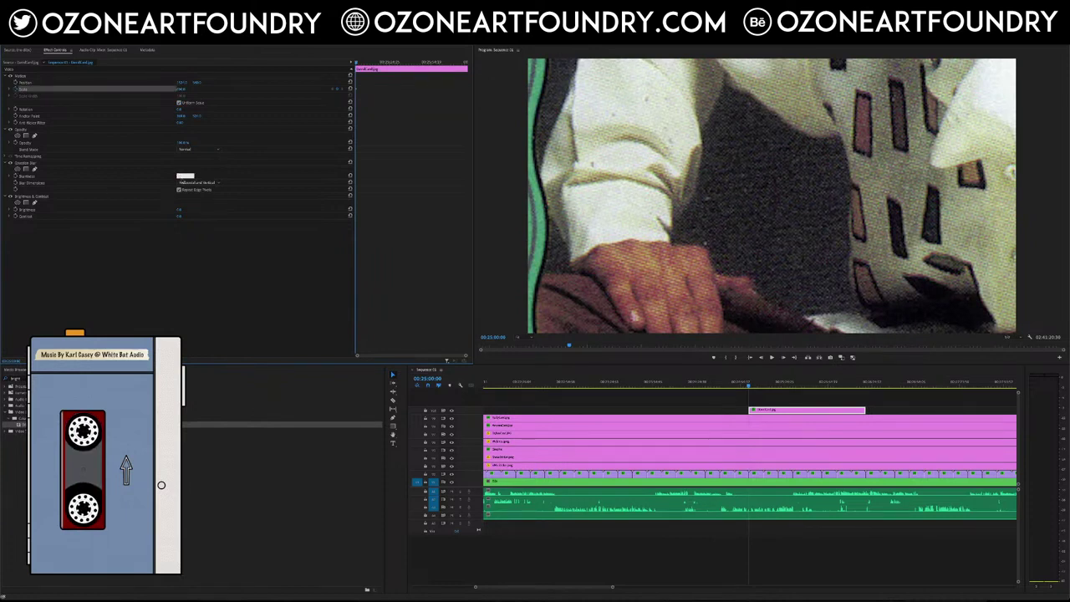
{"action": "key", "text": "Return"}
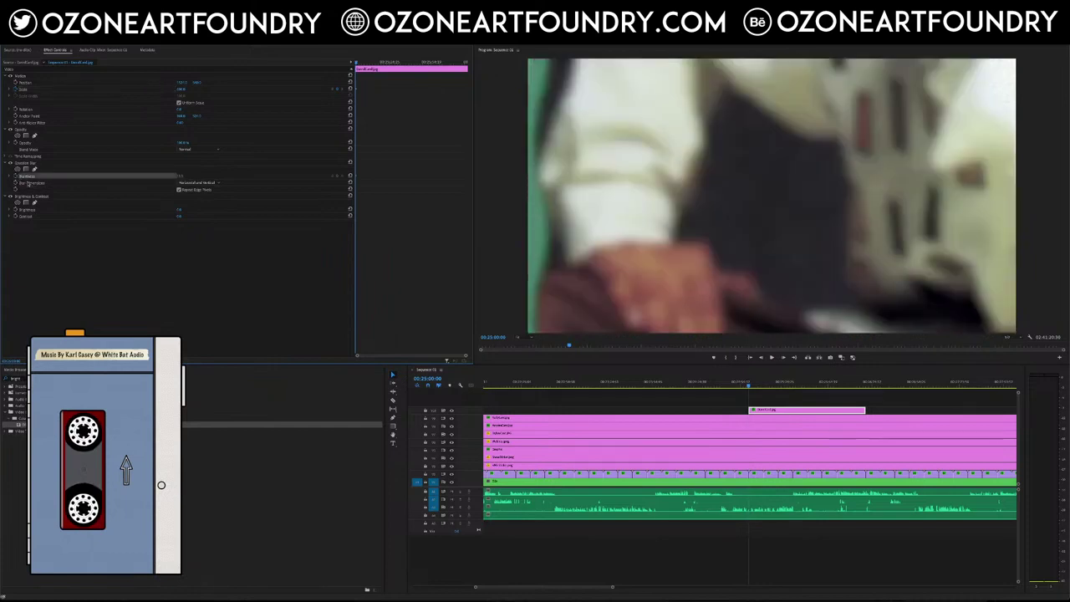
{"action": "left_click", "coordinate": [179, 212]}
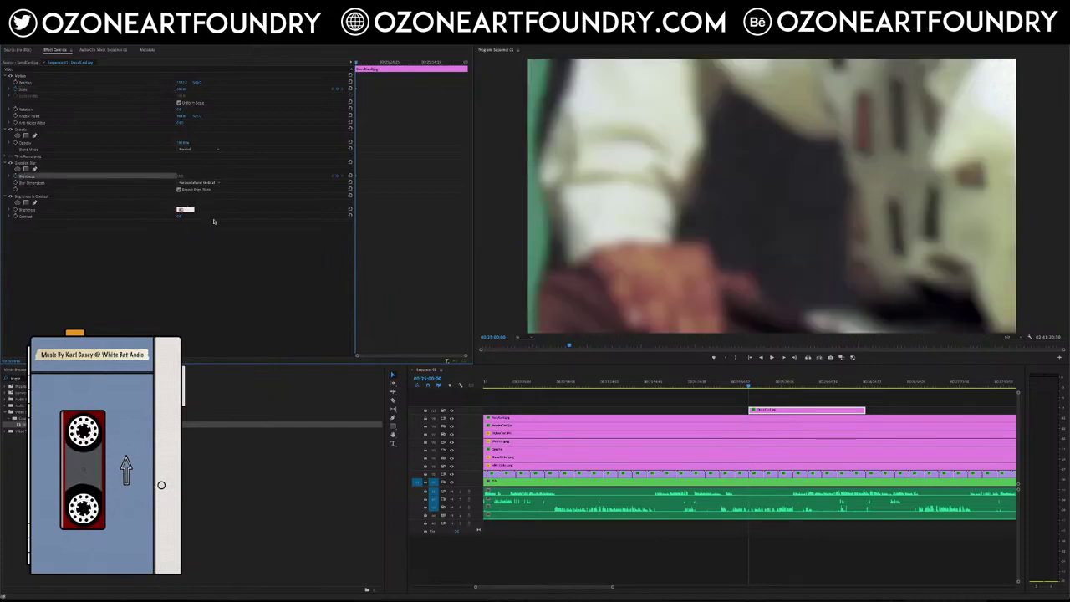
{"action": "type", "text": "-3"}
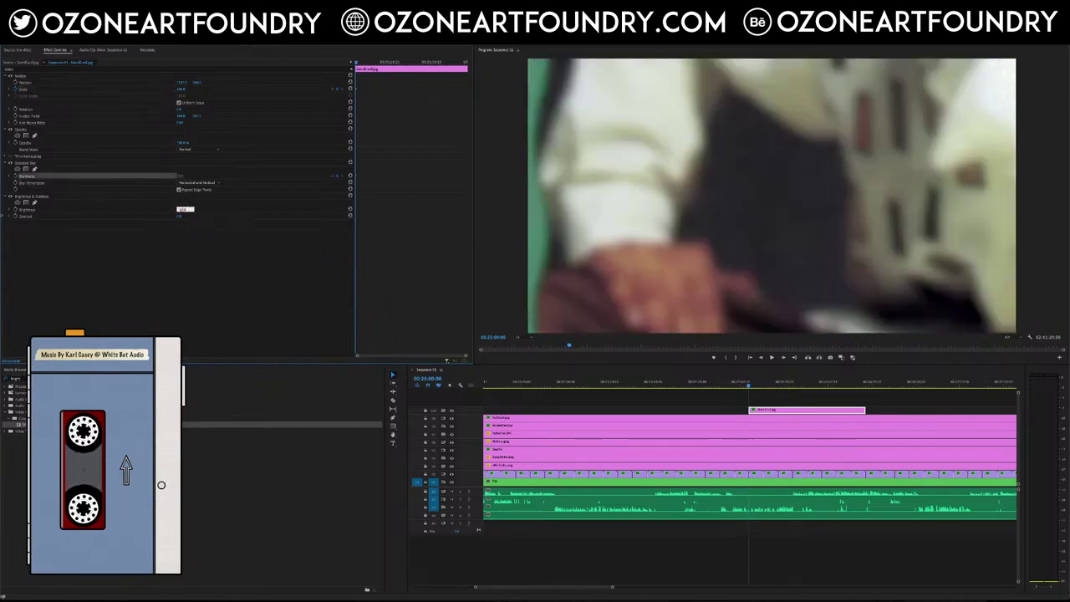
{"action": "key", "text": "Return"}
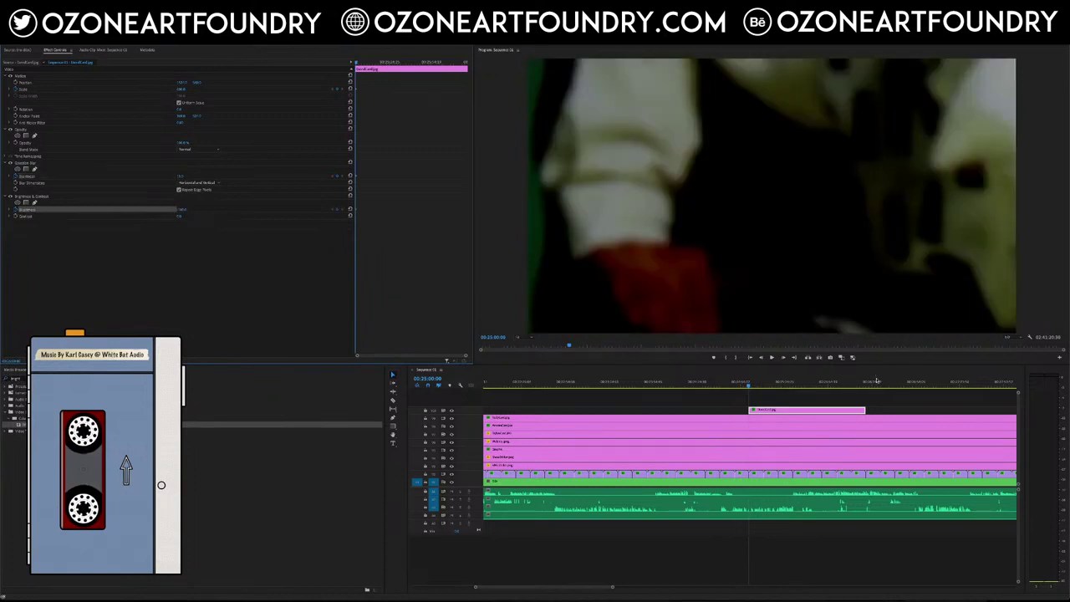
Step: Move the playhead to 00:25:02:00 and keyframe the card's scale at 55
{"action": "left_click", "coordinate": [437, 378]}
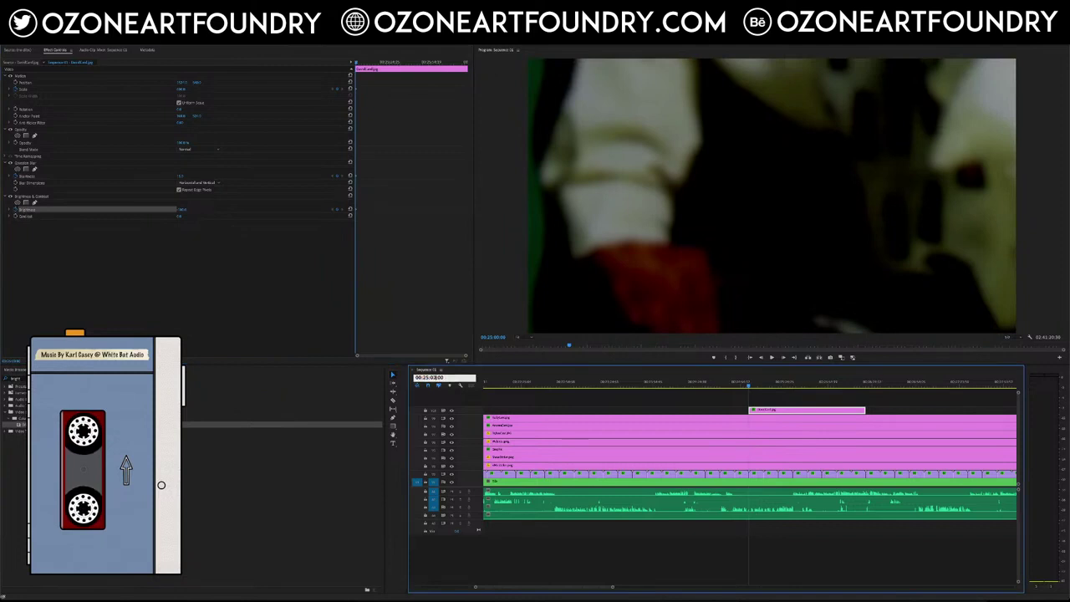
{"action": "key", "text": "Return"}
{"action": "left_click", "coordinate": [186, 87]}
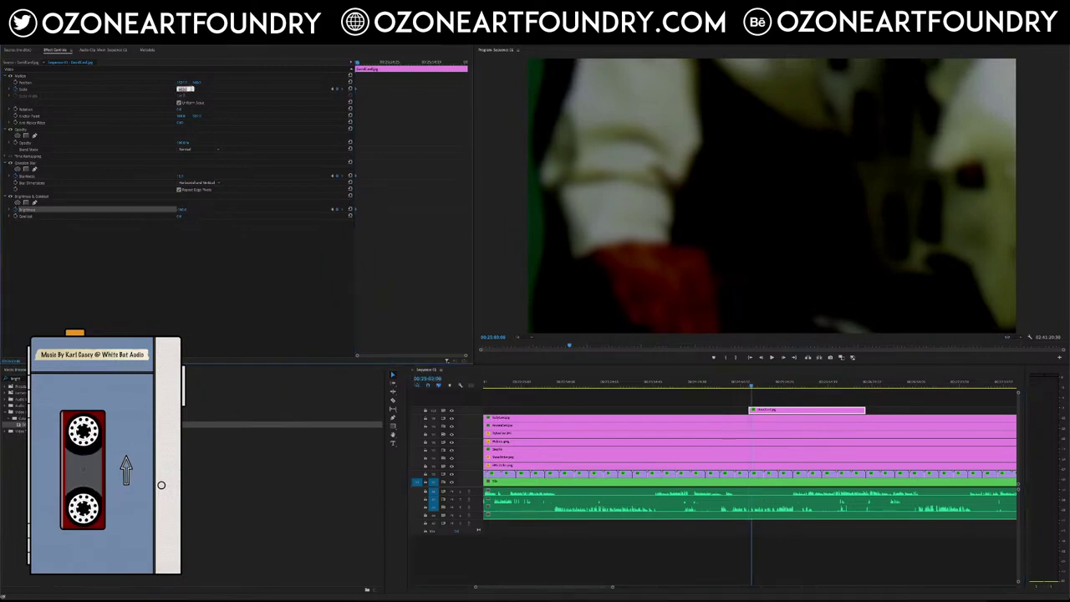
{"action": "type", "text": "35"}
{"action": "key", "text": "Return"}
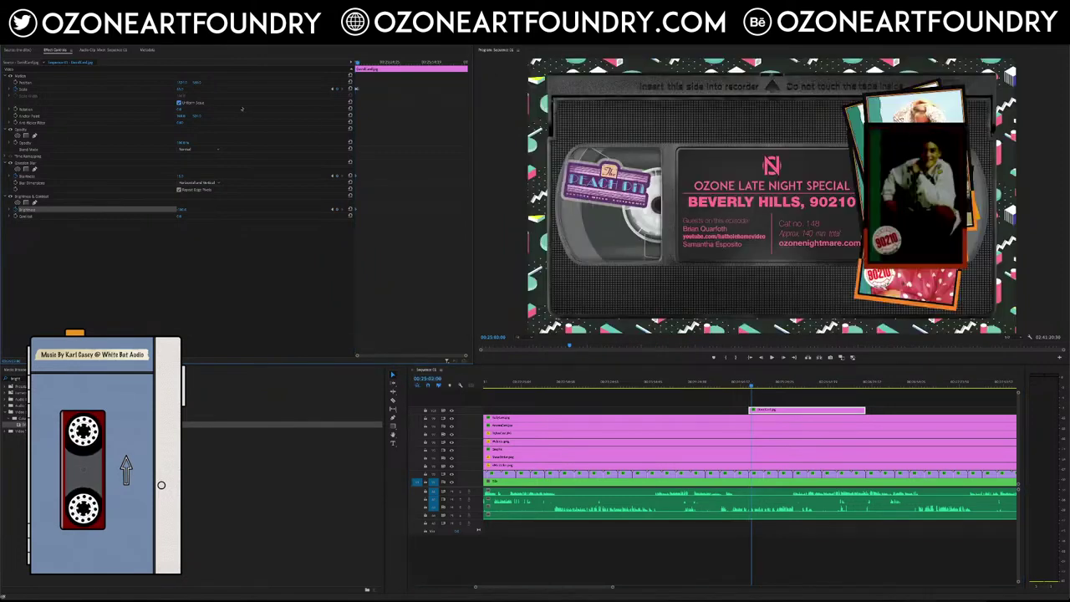
Step: Keyframe the card's blurriness and brightness at 0 at 00:25:02:00
{"action": "left_click", "coordinate": [181, 176]}
{"action": "key", "text": "Return"}
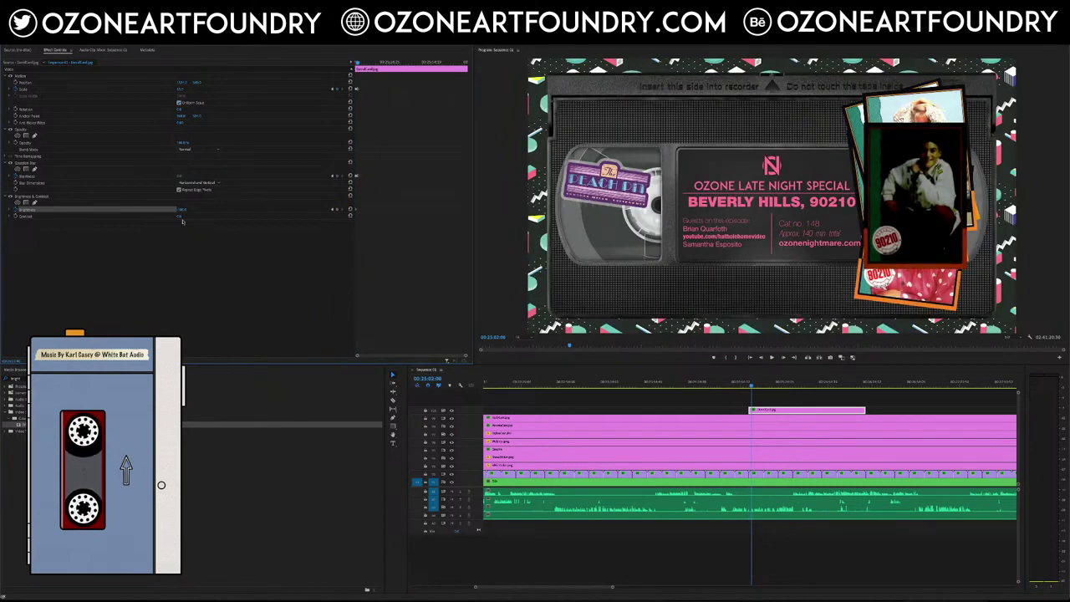
{"action": "left_click", "coordinate": [183, 211]}
{"action": "key", "text": "Tab"}
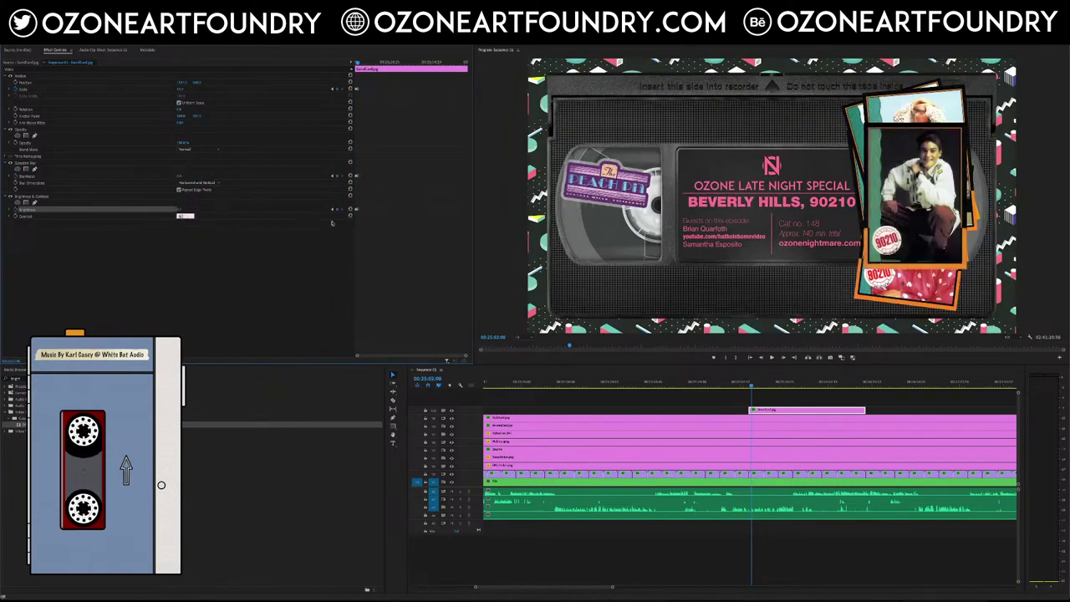
Step: Play back the new card's shrinking animation from just after the clip's start
{"action": "left_click_drag", "start_coordinate": [752, 387], "coordinate": [751, 387]}
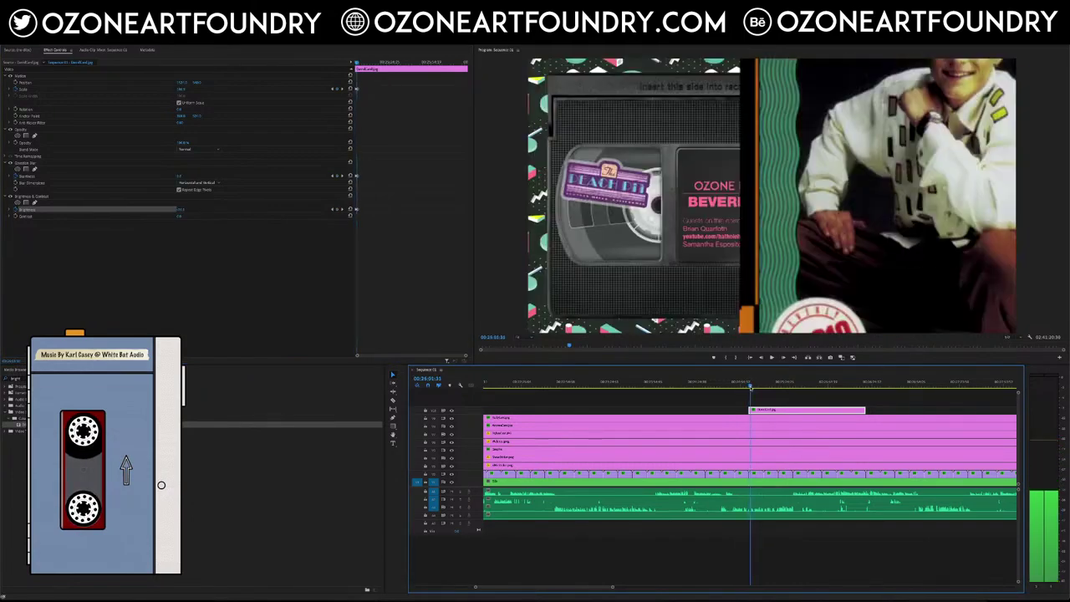
{"action": "left_click", "coordinate": [773, 357]}
{"action": "left_click", "coordinate": [773, 357]}
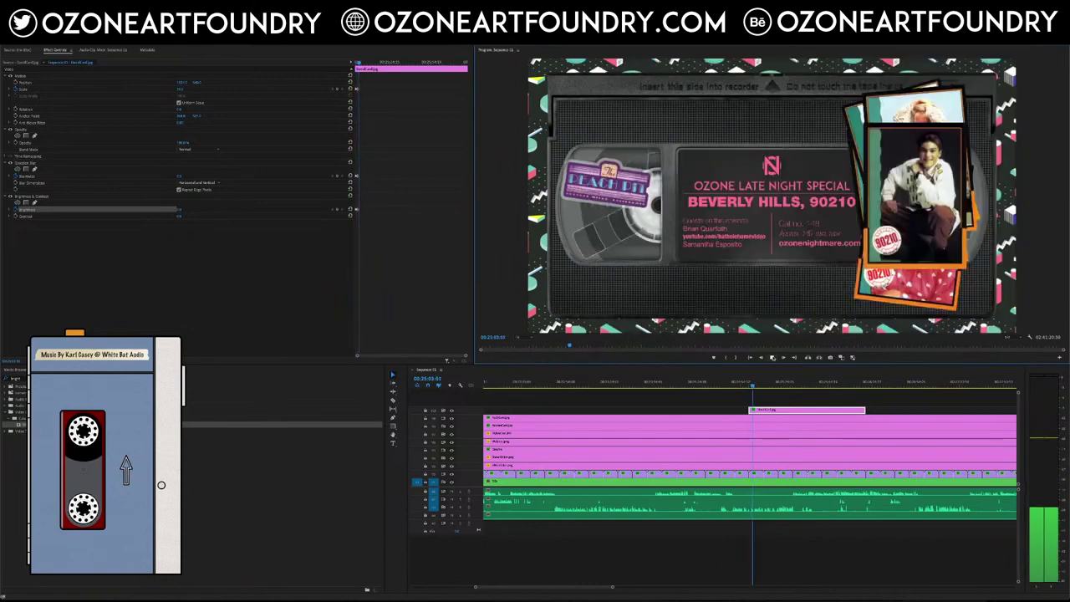
{"action": "left_click", "coordinate": [772, 358]}
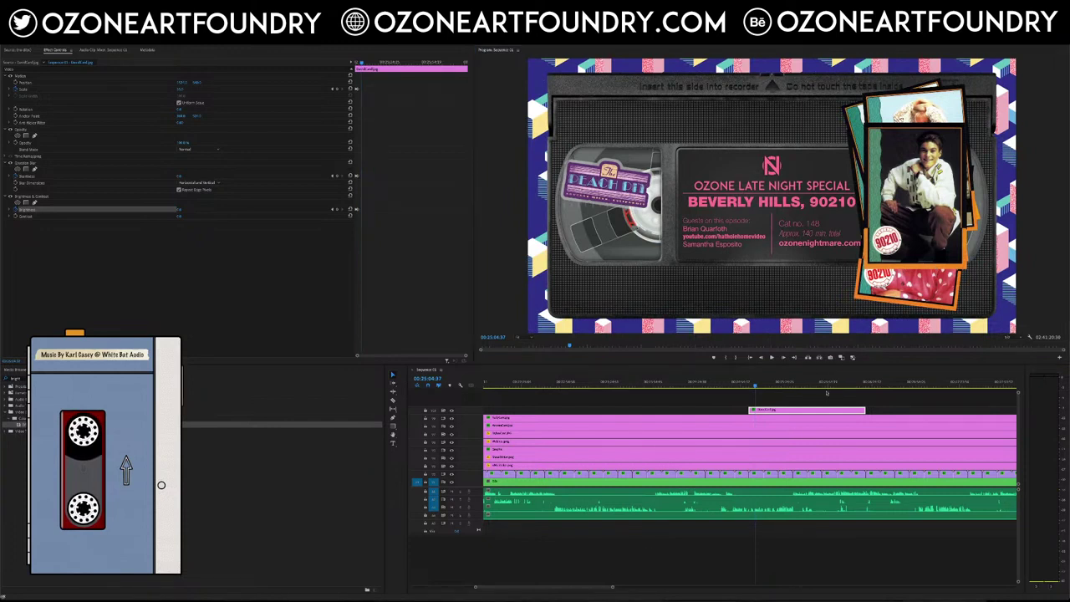
{"action": "left_click", "coordinate": [786, 542]}
{"action": "left_click_drag", "start_coordinate": [613, 586], "coordinate": [928, 588]}
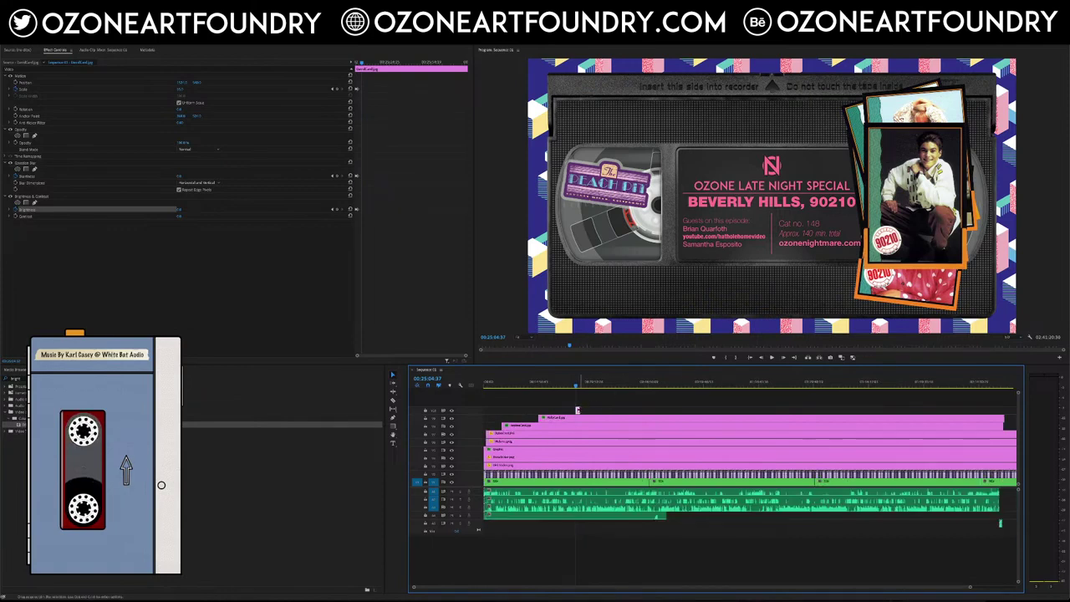
Step: Extend the newest card's clip to end level with the other card clips, and move the playhead to 00:35:00:00
{"action": "left_click_drag", "start_coordinate": [599, 407], "coordinate": [1005, 407]}
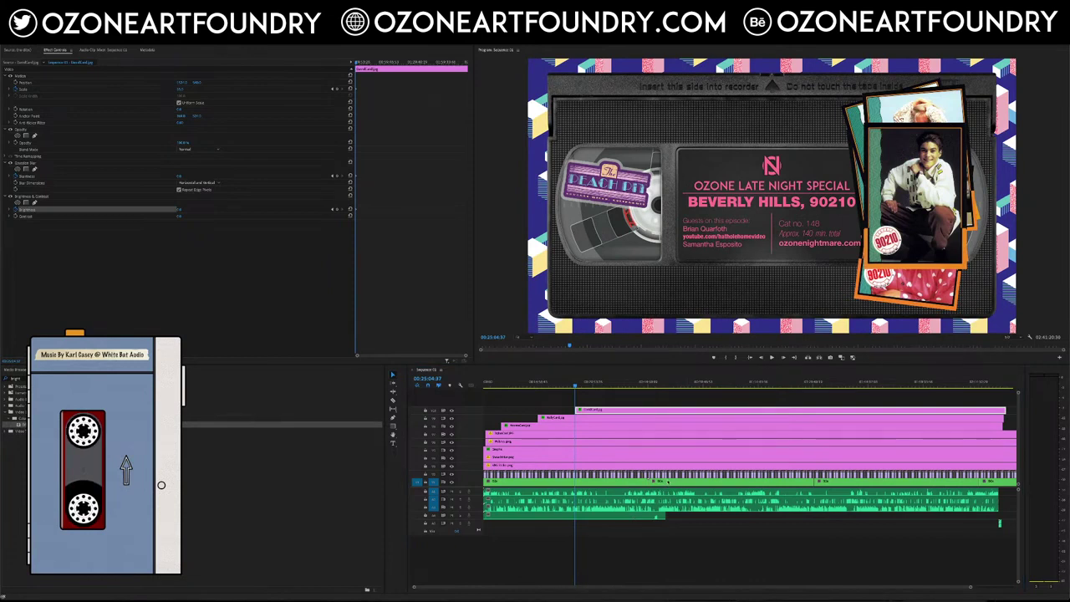
{"action": "left_click", "coordinate": [481, 408]}
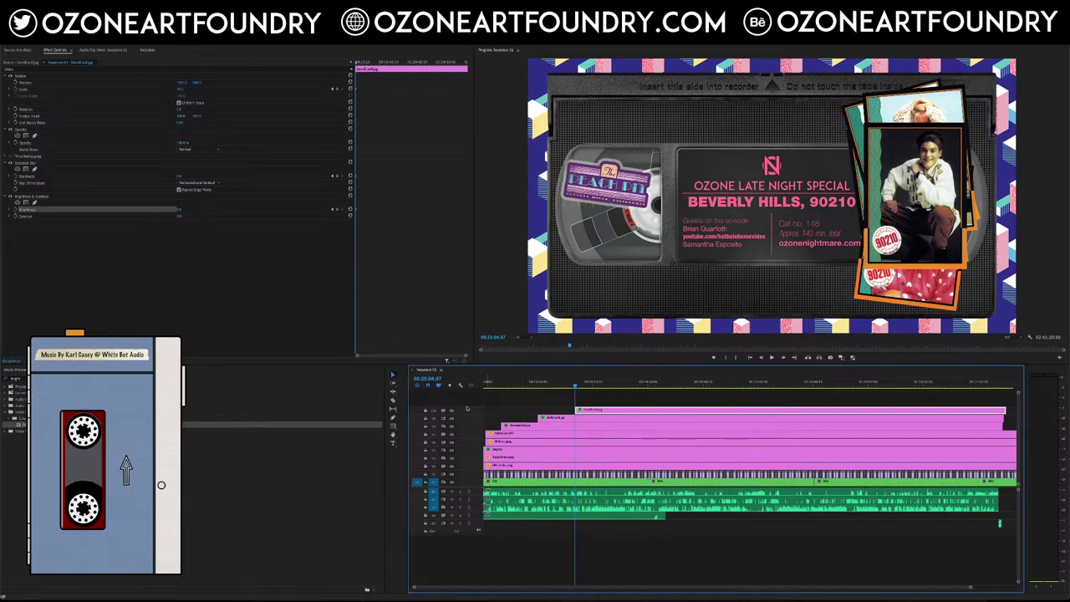
{"action": "left_click", "coordinate": [444, 378]}
{"action": "left_click", "coordinate": [434, 378]}
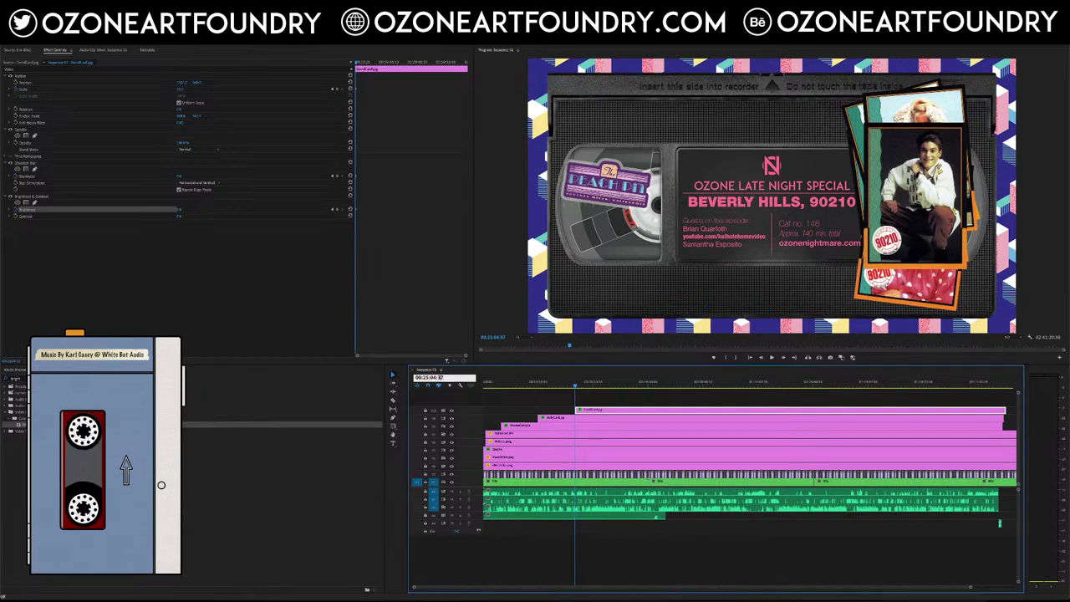
{"action": "key", "text": "Left"}
{"action": "key", "text": "BackSpace"}
{"action": "type", "text": "35:"}
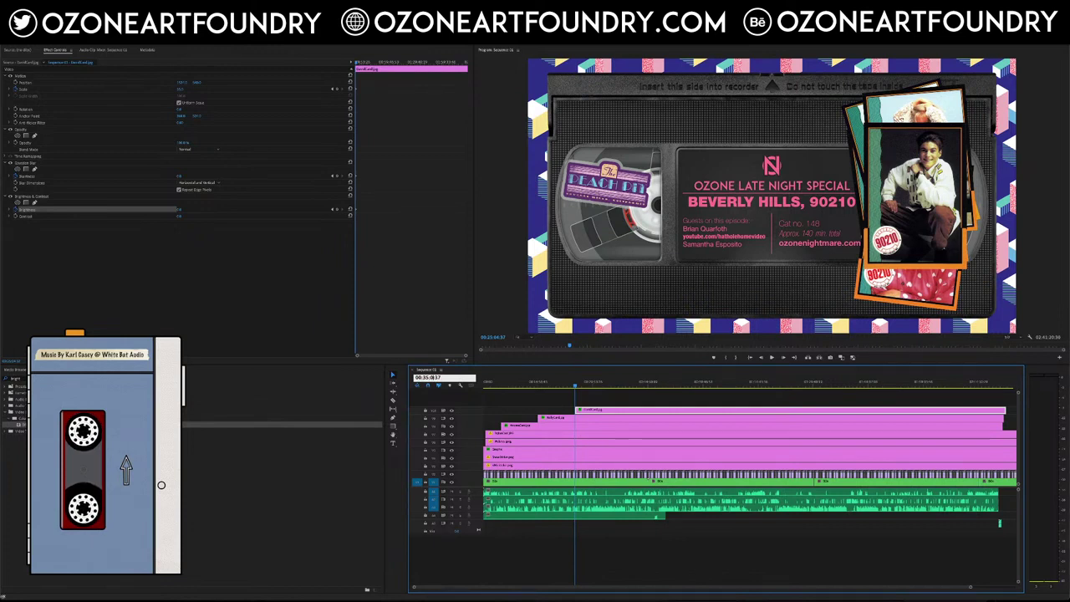
{"action": "type", "text": "00"}
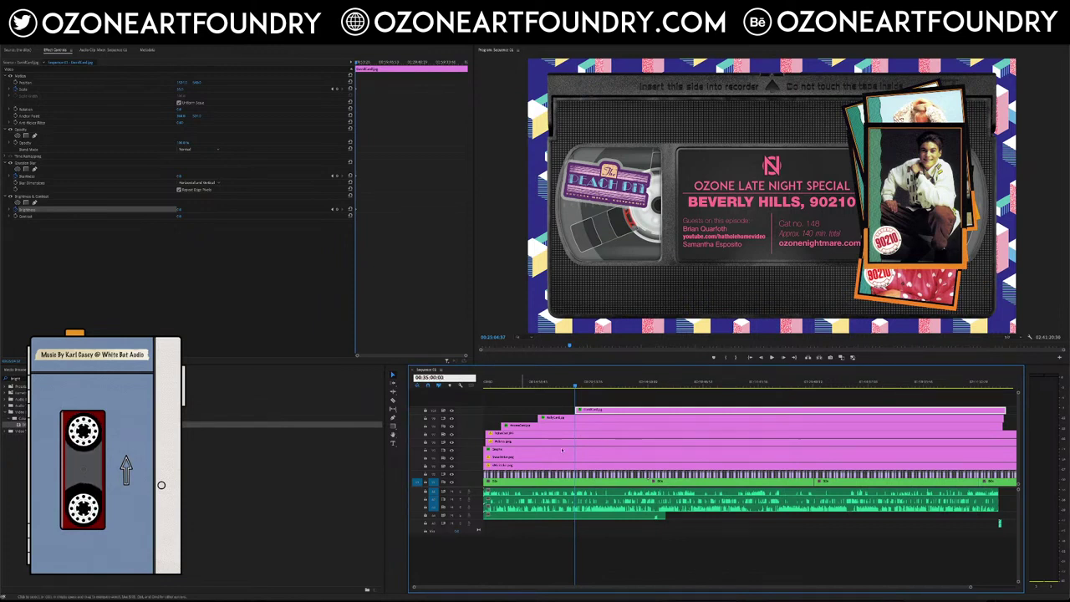
{"action": "key", "text": "Return"}
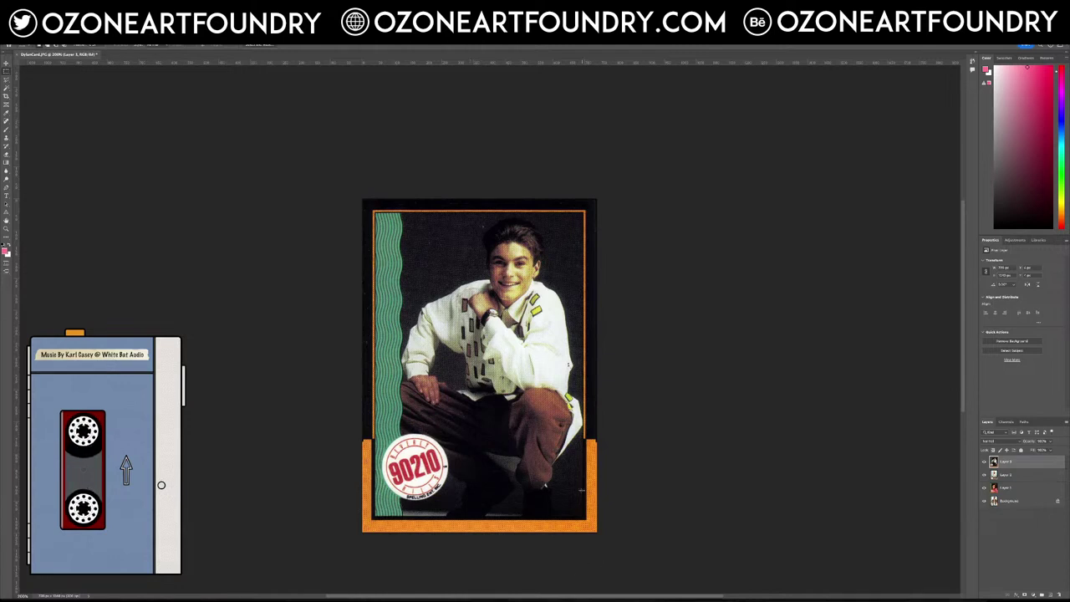
Step: In Photoshop, paste the beach card image as a new layer and enlarge it slightly to fit the card's edges
{"action": "key", "text": "ctrl+v"}
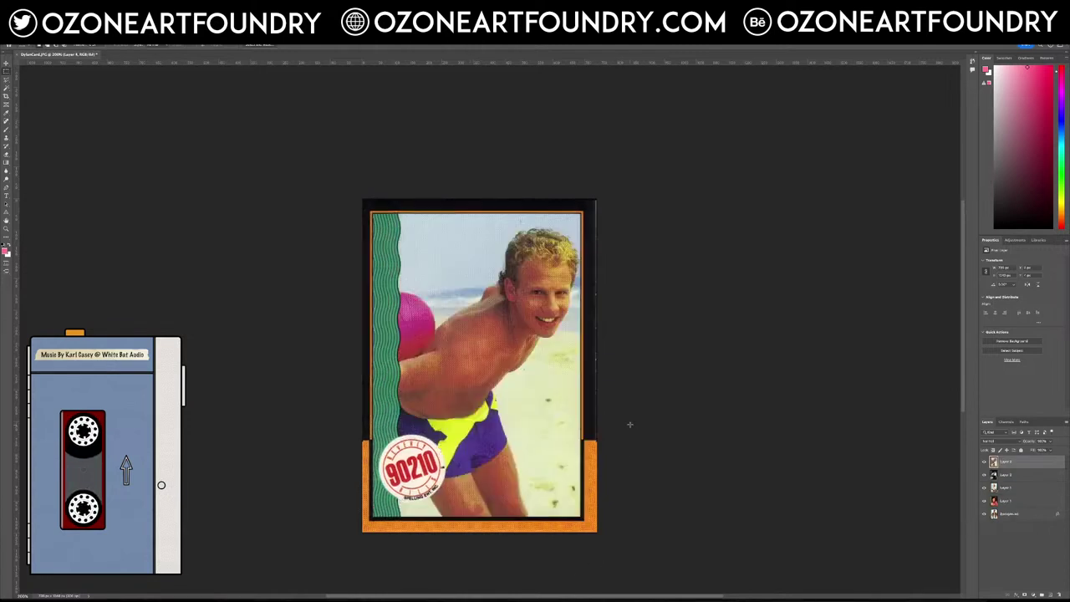
{"action": "key", "text": "ctrl+t"}
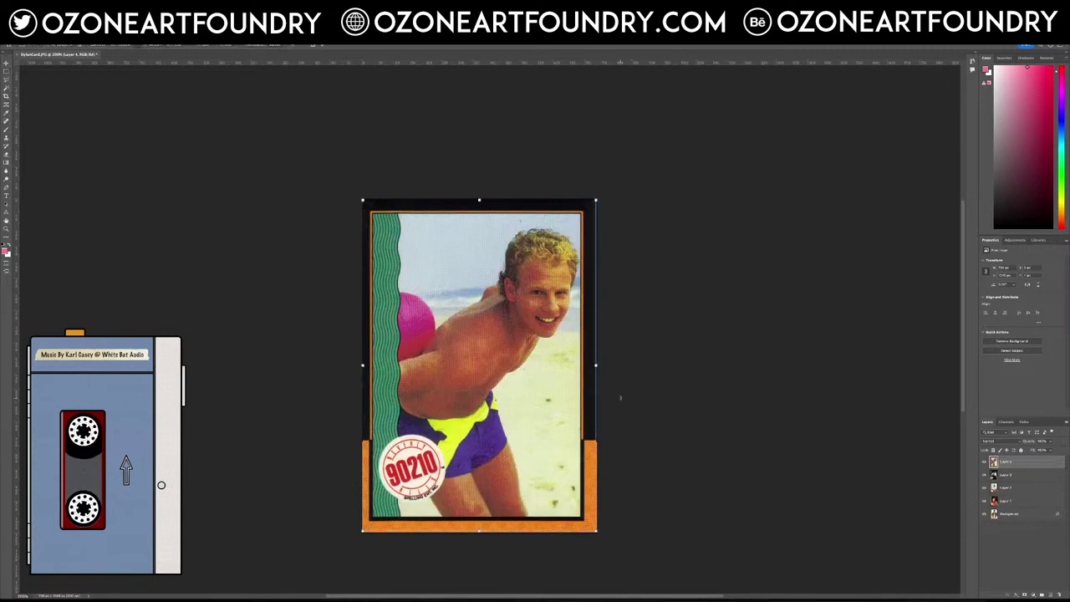
{"action": "left_click_drag", "start_coordinate": [596, 364], "coordinate": [602, 365]}
{"action": "key", "text": "Return"}
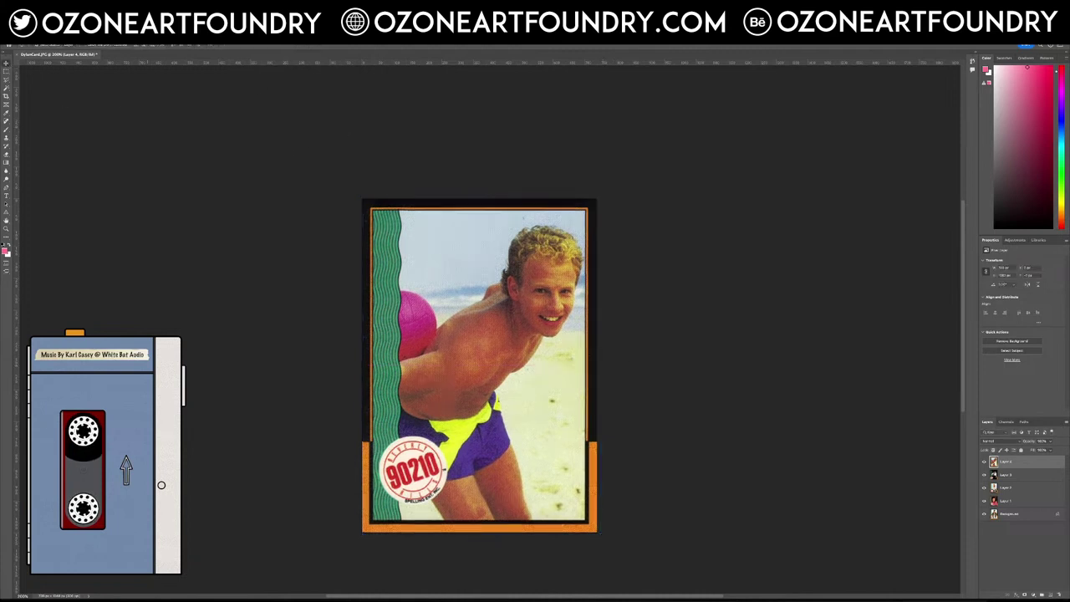
Step: Marquee-select the card's inner picture with its thin frame and reduce its saturation with Hue/Saturation
{"action": "left_click", "coordinate": [7, 71]}
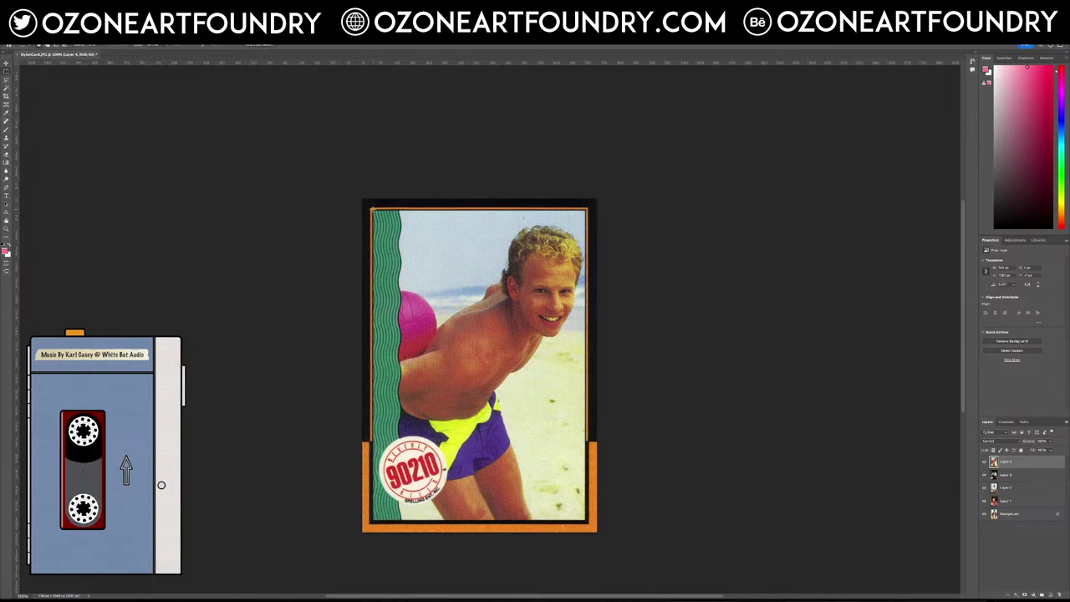
{"action": "left_click_drag", "start_coordinate": [544, 389], "coordinate": [587, 522]}
{"action": "left_click", "coordinate": [96, 38]}
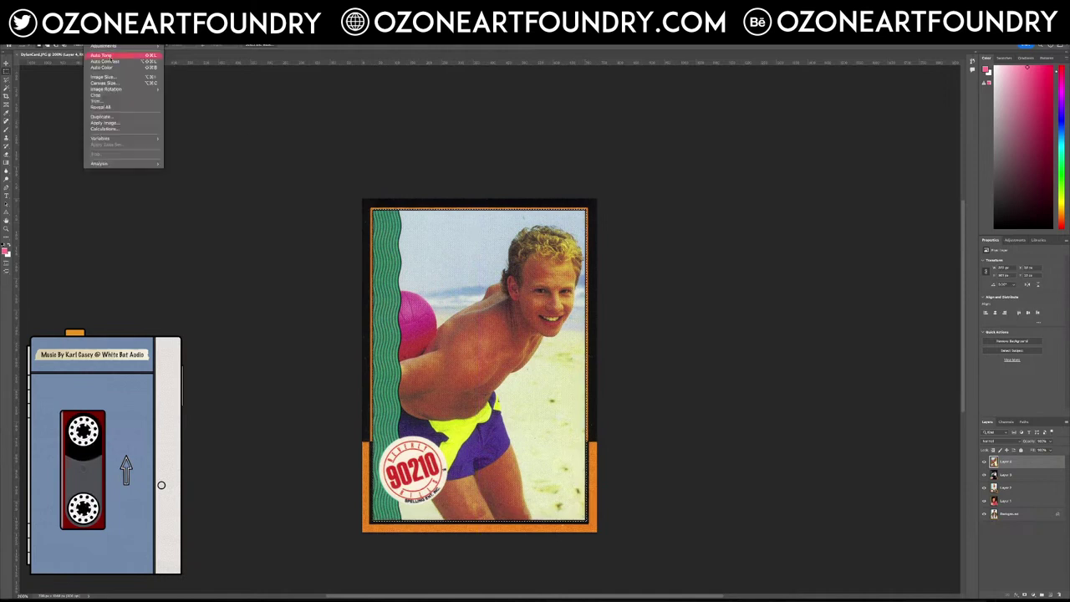
{"action": "mouse_move", "coordinate": [112, 48]}
{"action": "left_click", "coordinate": [186, 79]}
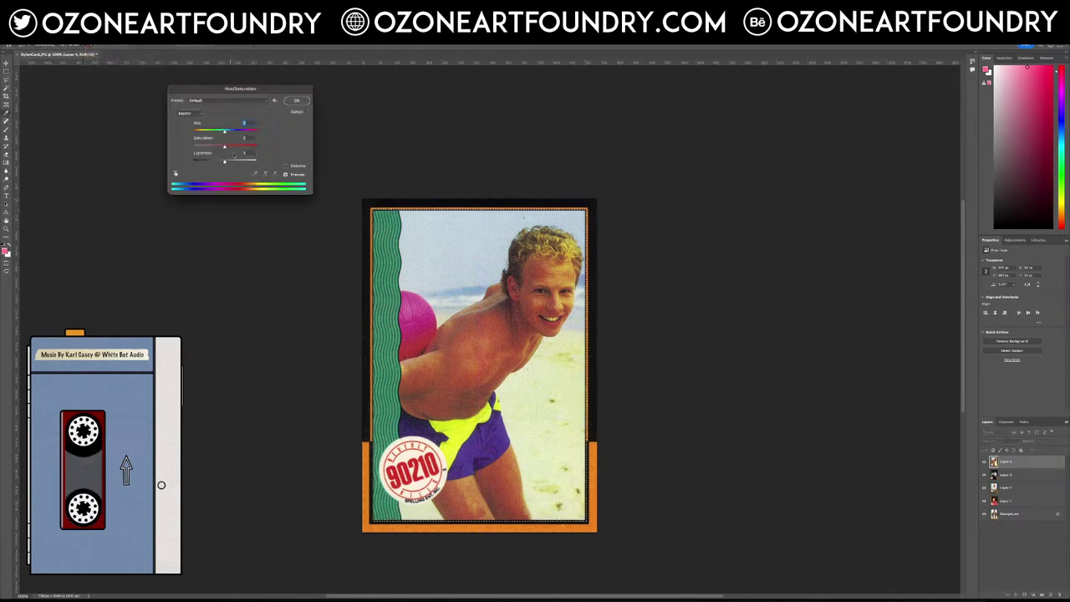
{"action": "left_click_drag", "start_coordinate": [224, 147], "coordinate": [215, 147]}
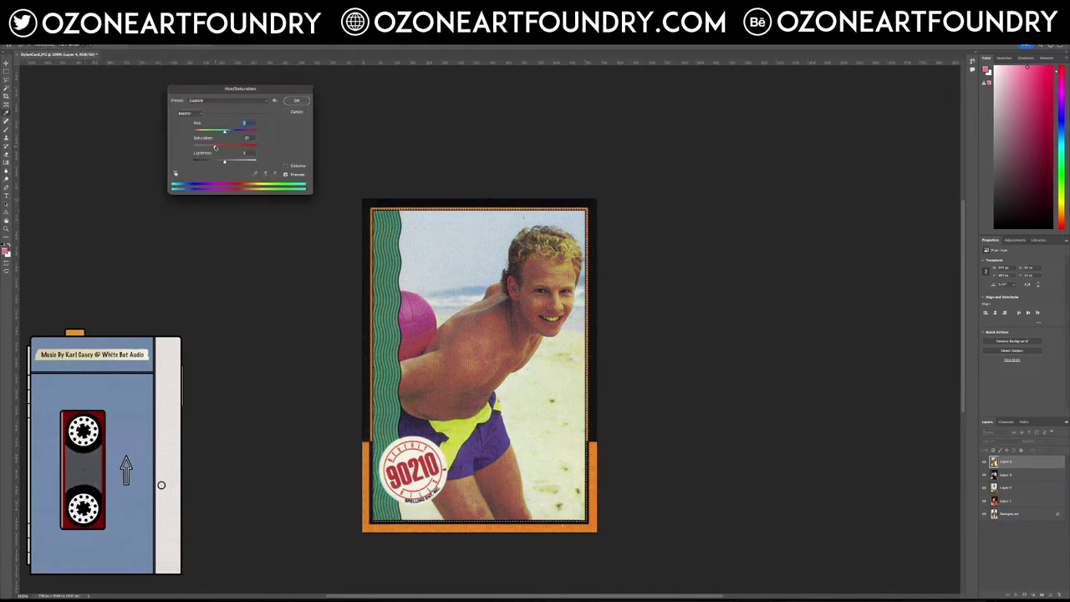
{"action": "left_click", "coordinate": [295, 102]}
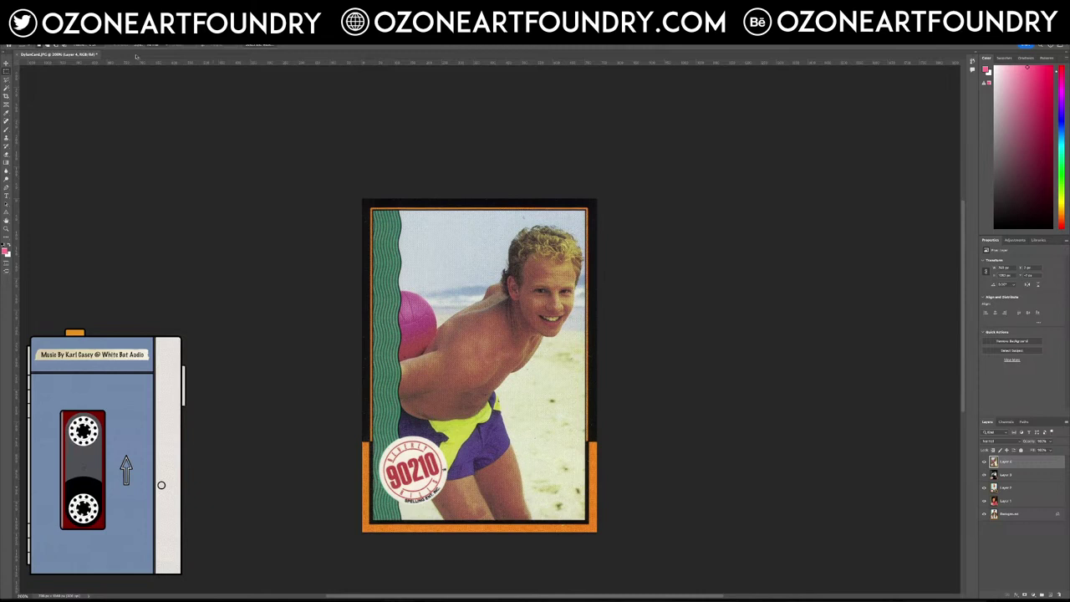
Step: Save a JPEG copy of the card as SteveCard.jpg in the 90210 folder, using Maximum quality
{"action": "left_click", "coordinate": [63, 37]}
{"action": "left_click", "coordinate": [84, 107]}
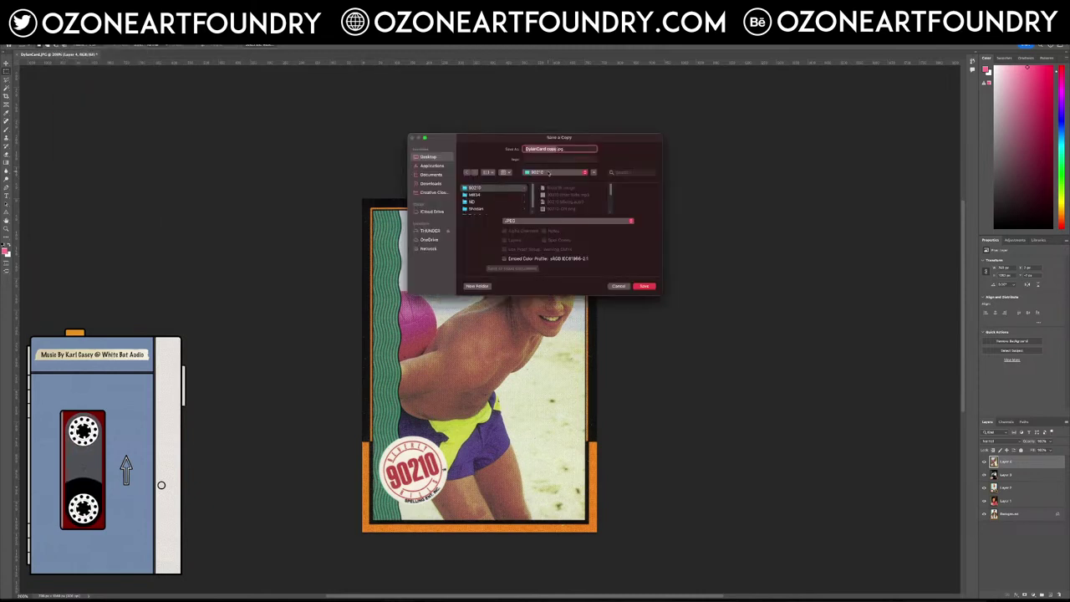
{"action": "key", "text": "Left"}
{"action": "type", "text": "ASin"}
{"action": "key", "text": "BackSpace"}
{"action": "key", "text": "BackSpace"}
{"action": "key", "text": "BackSpace"}
{"action": "key", "text": "BackSpace"}
{"action": "type", "text": "Steve"}
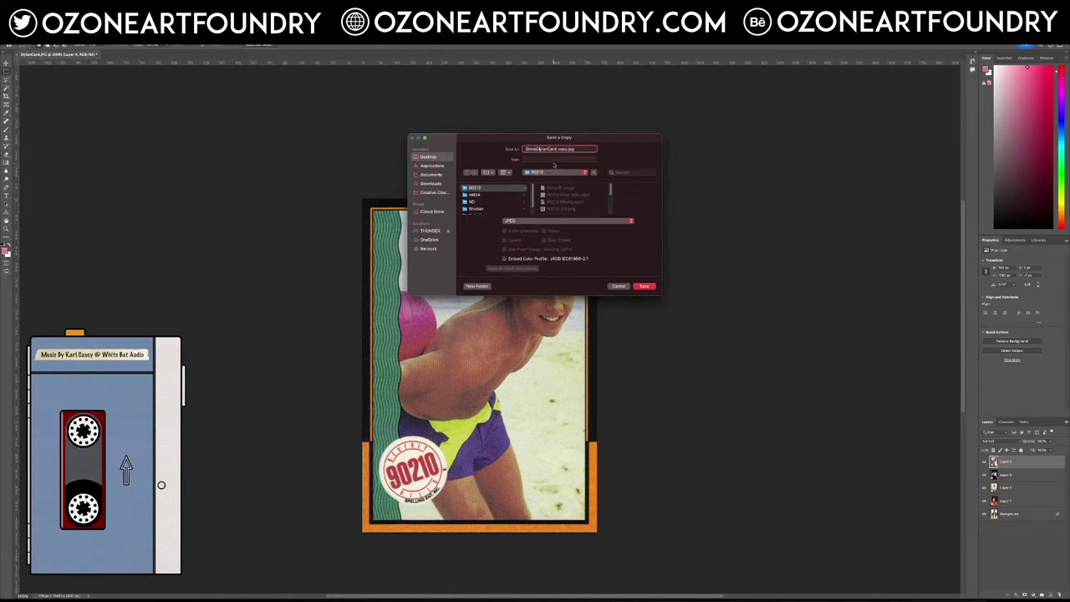
{"action": "key", "text": "Delete"}
{"action": "key", "text": "Delete"}
{"action": "key", "text": "Delete"}
{"action": "key", "text": "Delete"}
{"action": "key", "text": "Delete"}
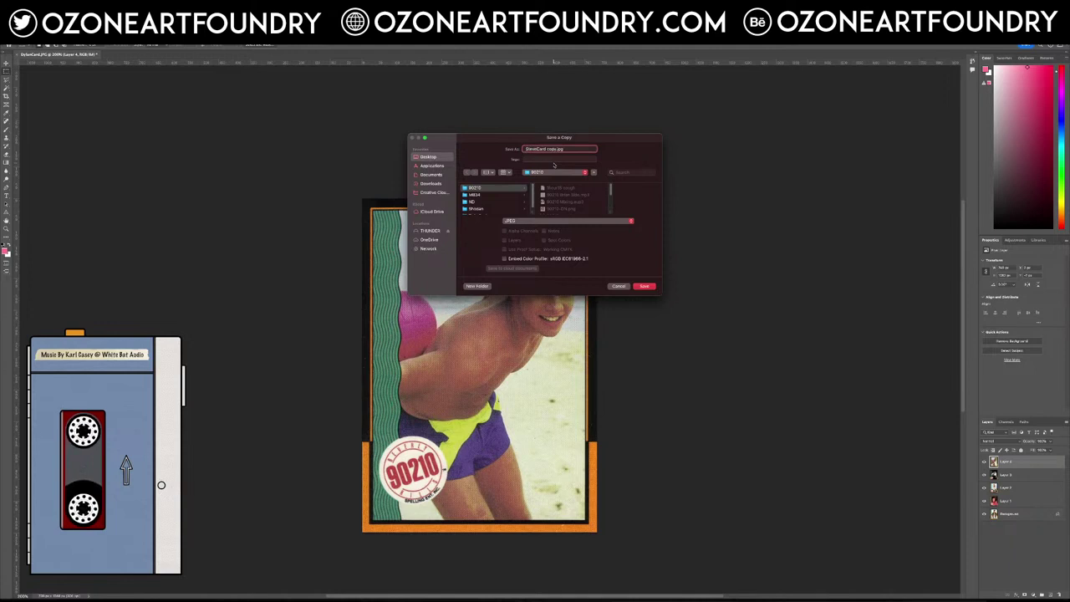
{"action": "key", "text": "Delete"}
{"action": "key", "text": "Delete"}
{"action": "key", "text": "Delete"}
{"action": "key", "text": "Delete"}
{"action": "key", "text": "Delete"}
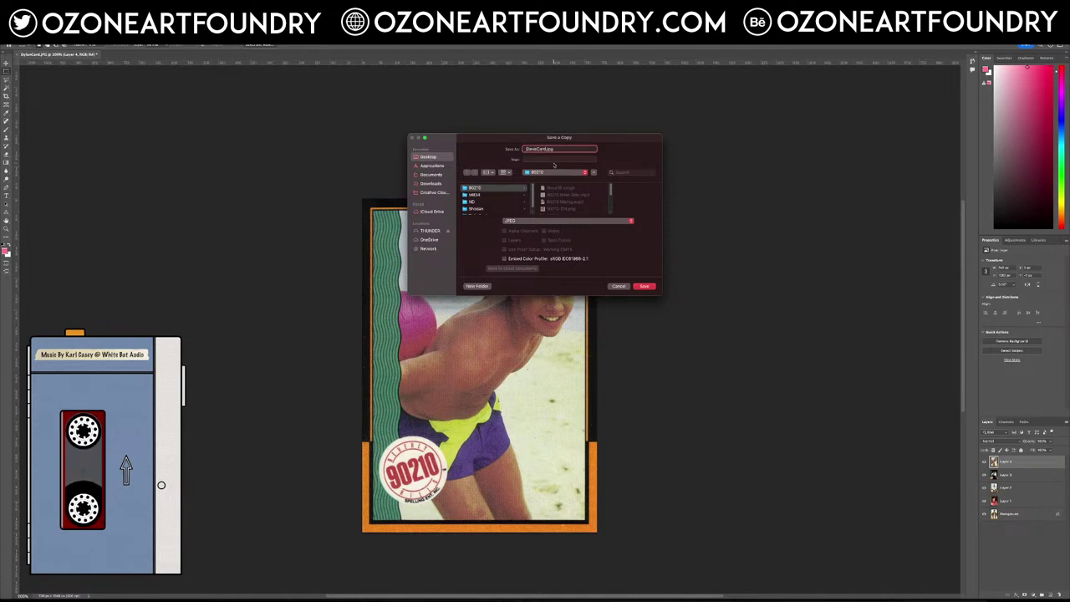
{"action": "left_click", "coordinate": [649, 286]}
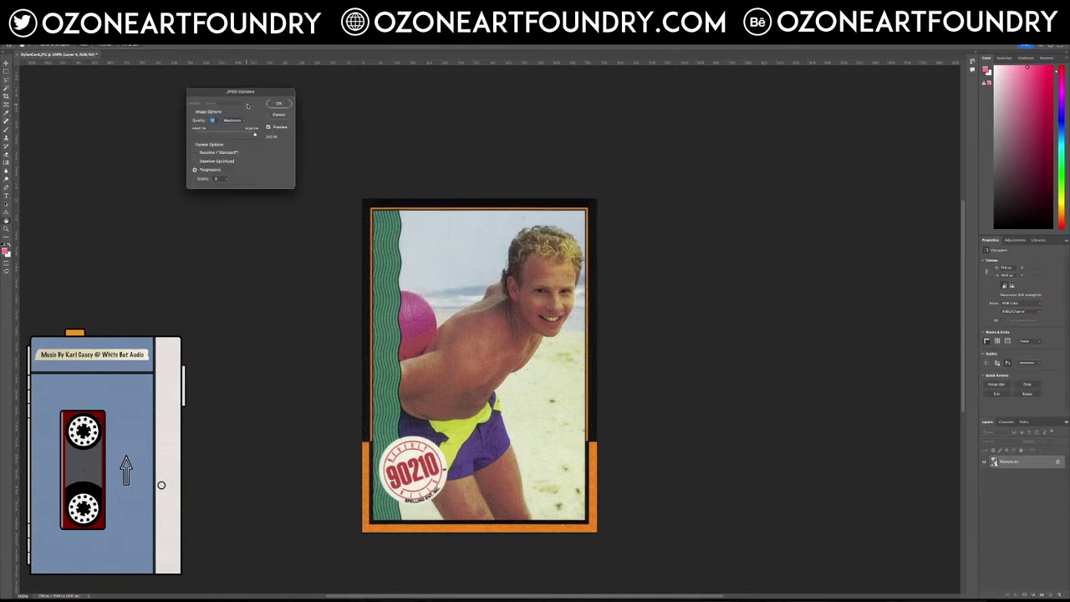
{"action": "left_click", "coordinate": [279, 103]}
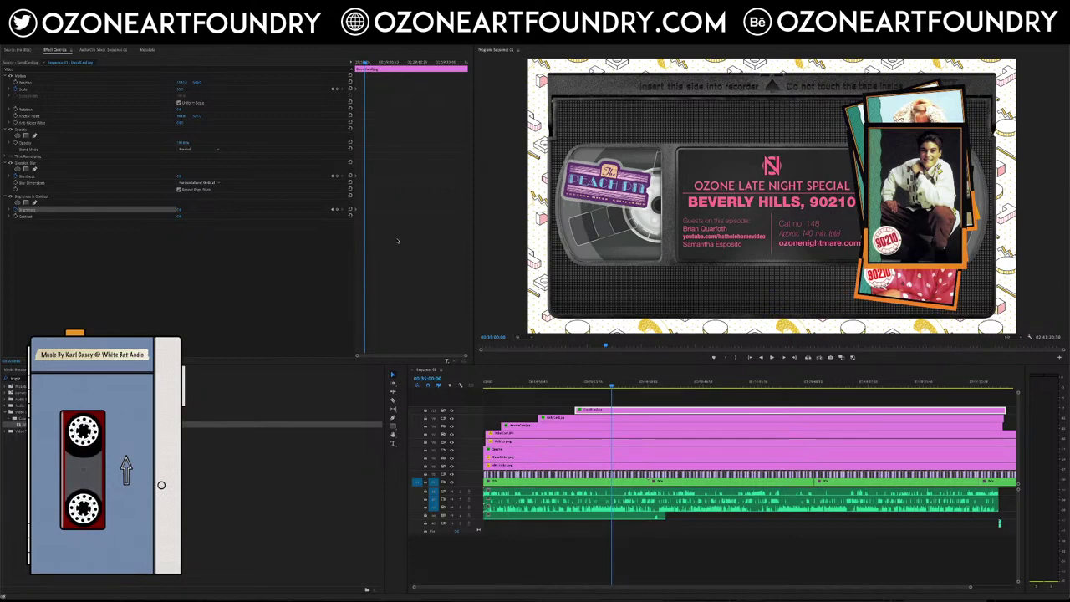
Step: Back in Premiere Pro, place the SteveCard.jpg clip on the track above the other cards, starting at 00:35:00:00, and lengthen it
{"action": "left_click", "coordinate": [415, 260]}
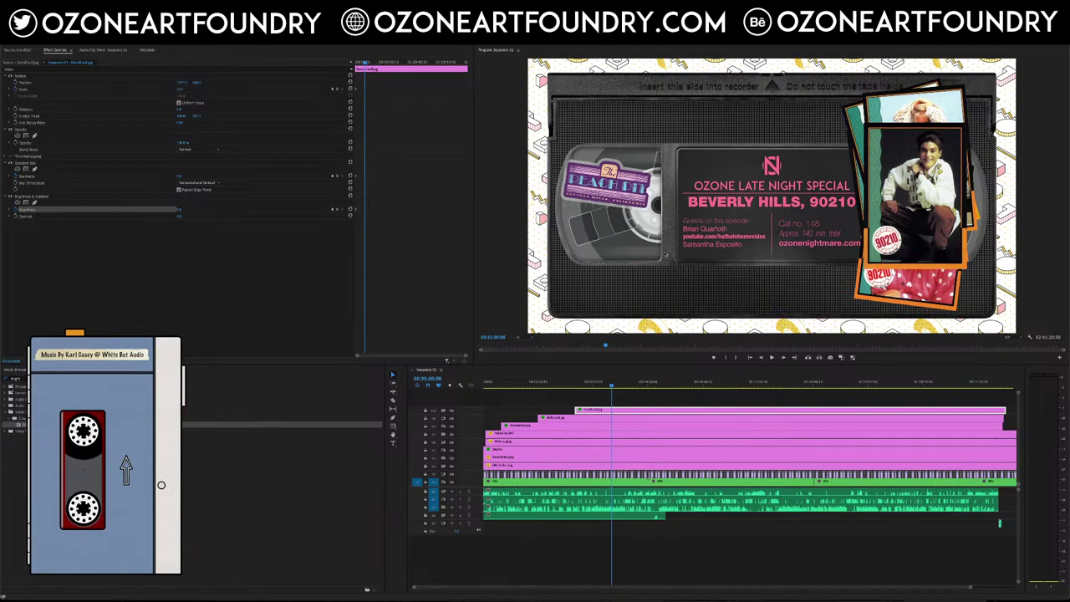
{"action": "left_click_drag", "start_coordinate": [631, 393], "coordinate": [613, 402]}
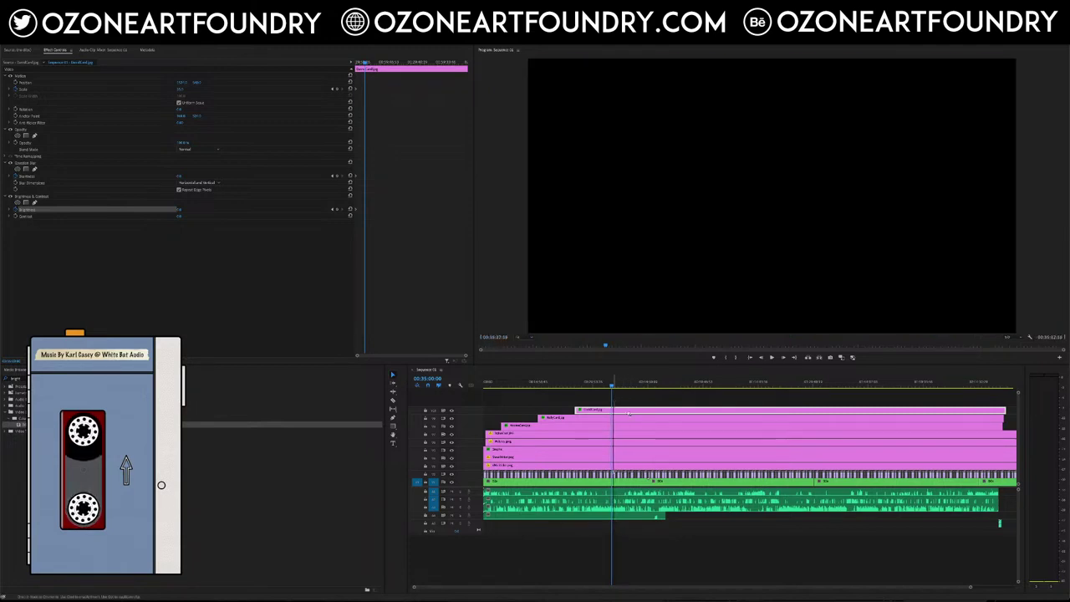
{"action": "left_click_drag", "start_coordinate": [972, 588], "coordinate": [772, 577]}
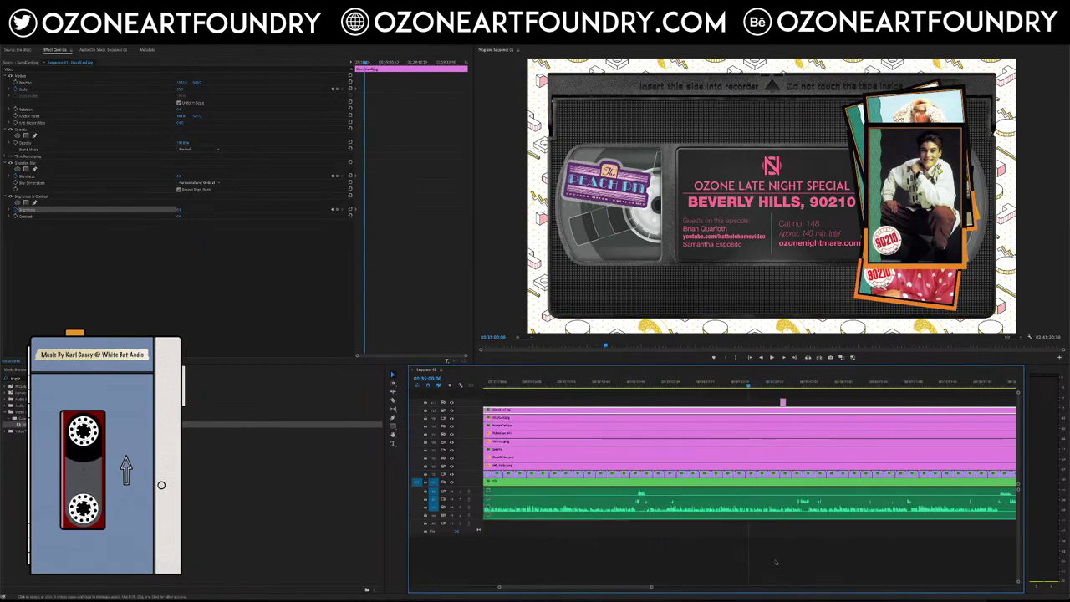
{"action": "left_click_drag", "start_coordinate": [782, 402], "coordinate": [749, 402]}
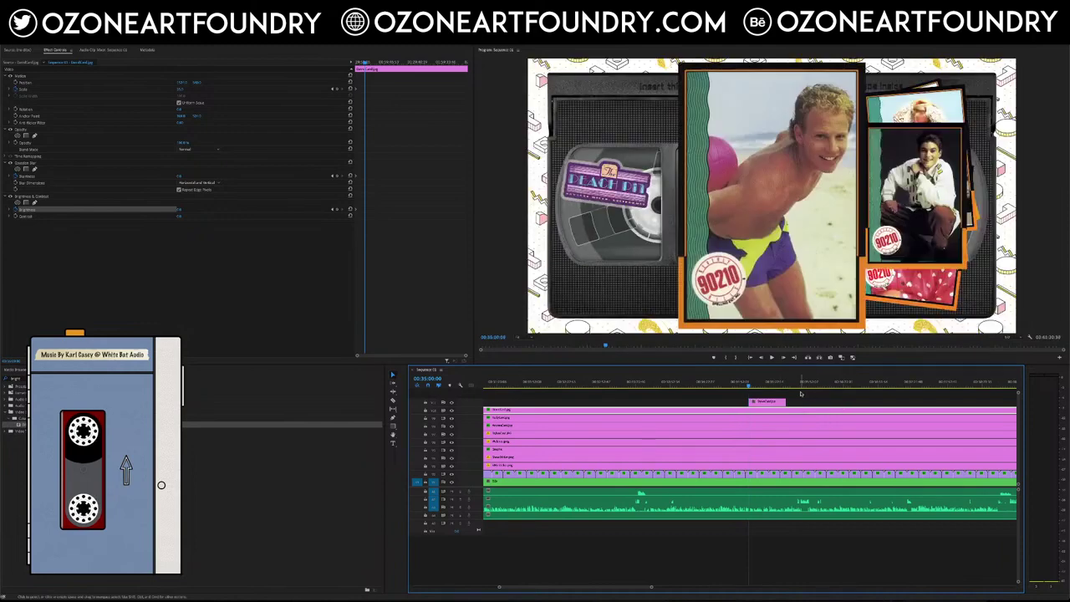
{"action": "left_click_drag", "start_coordinate": [750, 402], "coordinate": [907, 401]}
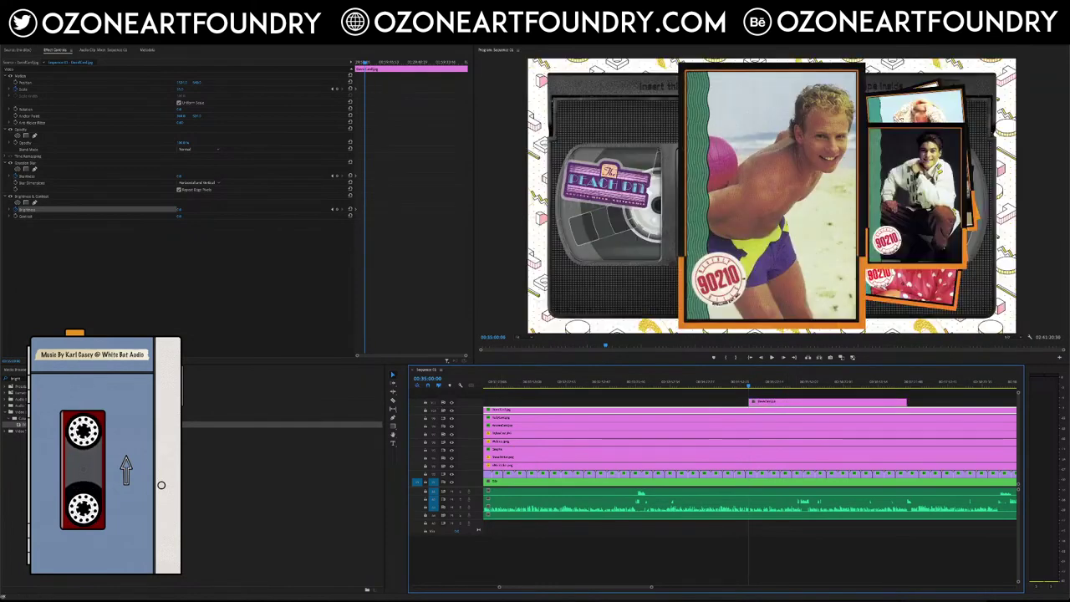
Step: Apply the Brightness & Contrast and Gaussian Blur effects to the SteveCard.jpg clip
{"action": "left_click", "coordinate": [767, 403]}
{"action": "left_click_drag", "start_coordinate": [764, 405], "coordinate": [764, 405]}
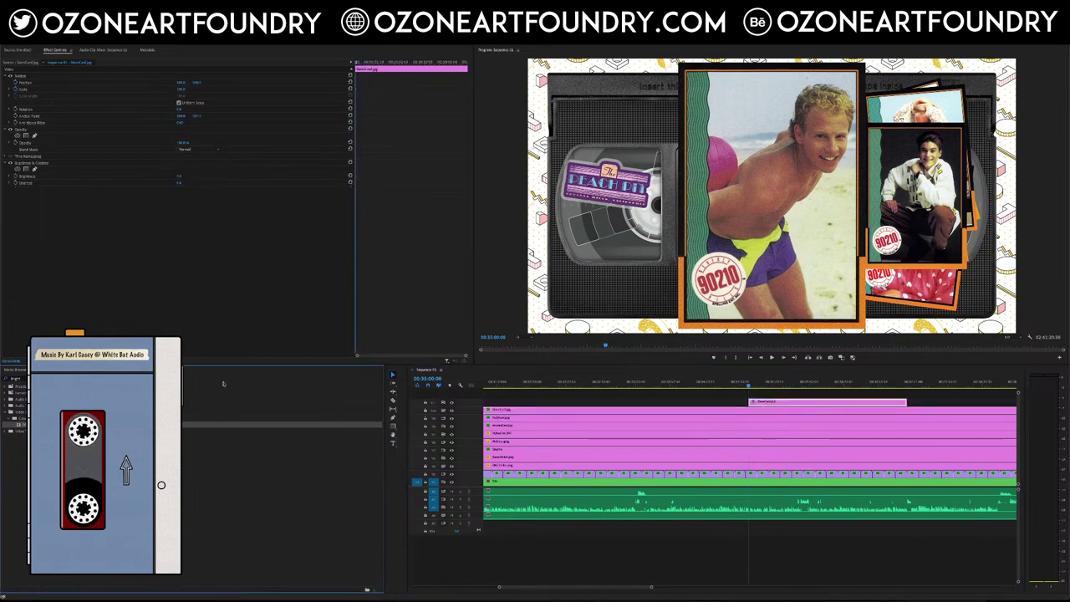
{"action": "left_click", "coordinate": [17, 379]}
{"action": "type", "text": "blur"}
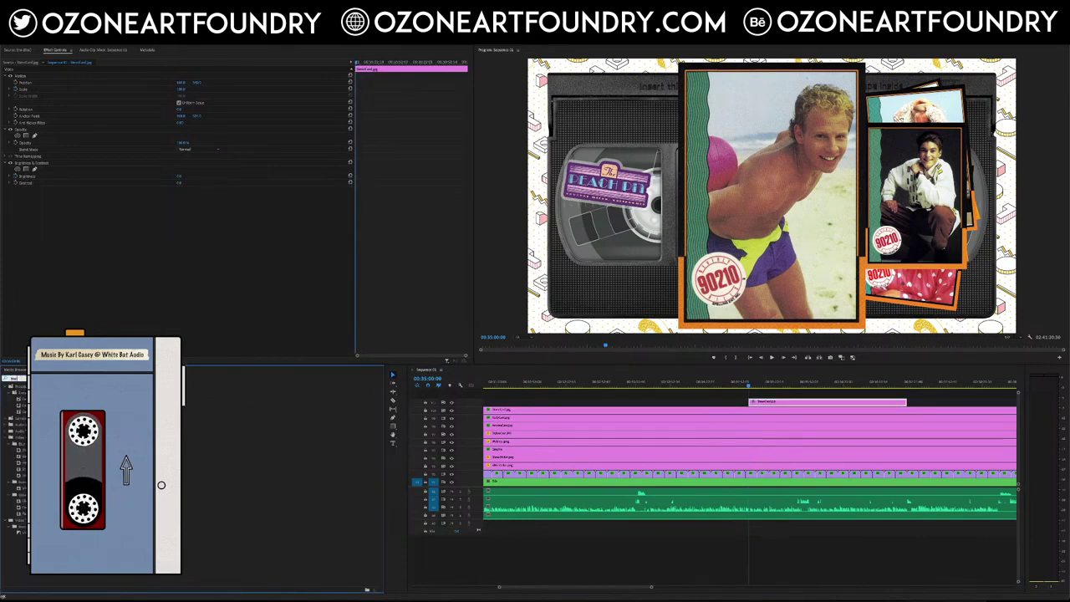
{"action": "left_click", "coordinate": [23, 457]}
{"action": "left_click_drag", "start_coordinate": [24, 457], "coordinate": [756, 404]}
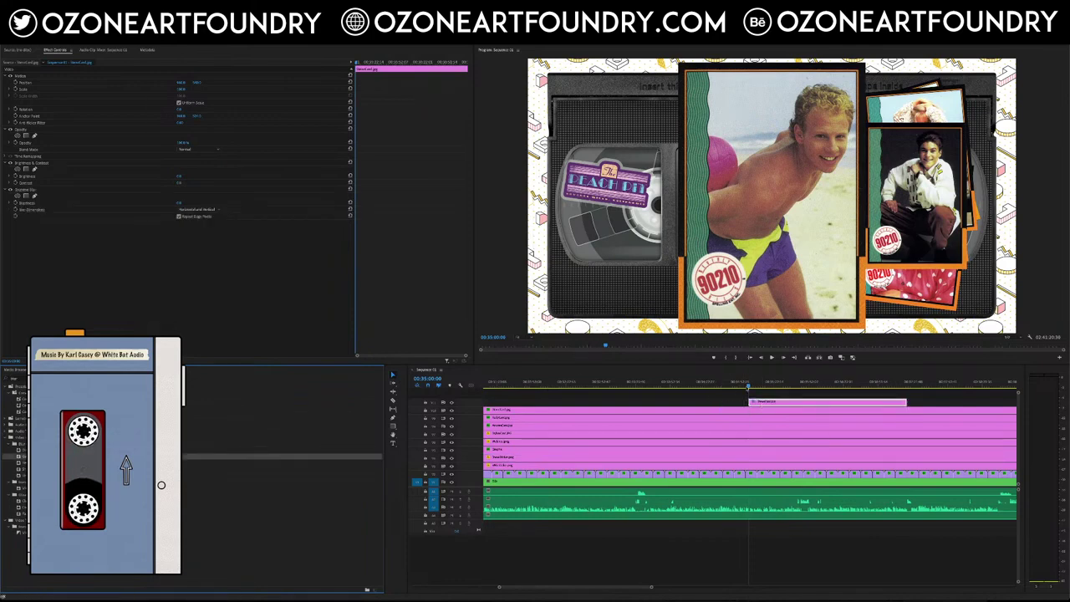
Step: Set the card's scale to 55, rotate it slightly and position it over the lower part of the card stack
{"action": "left_click", "coordinate": [180, 90]}
{"action": "type", "text": "55"}
{"action": "key", "text": "Return"}
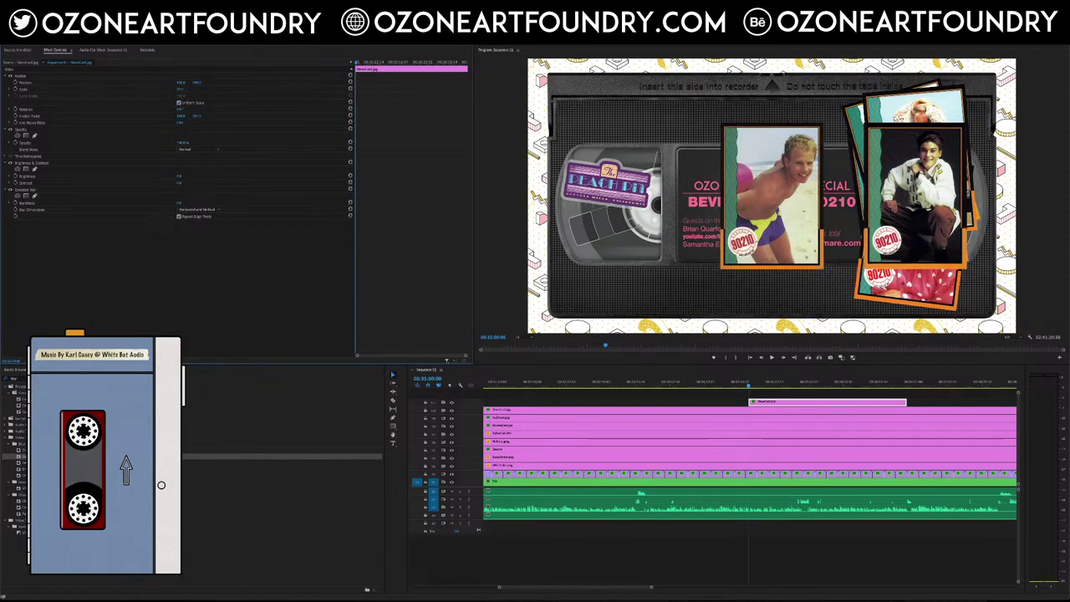
{"action": "left_click_drag", "start_coordinate": [181, 110], "coordinate": [185, 110]}
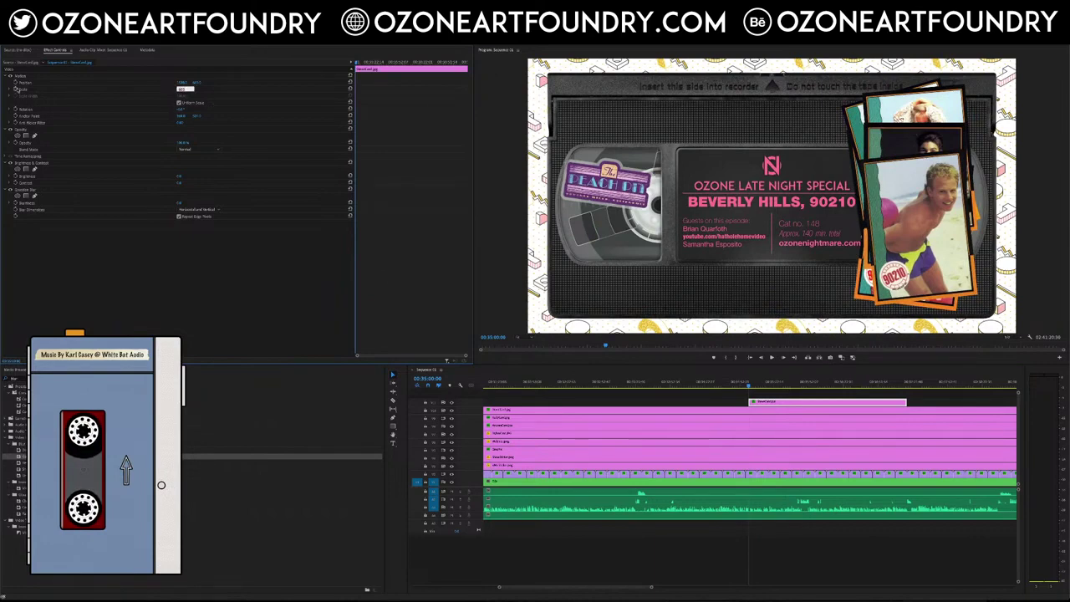
Step: Add starting keyframes at 00:35:00:00 that greatly enlarge the card, darken it with negative brightness and blur it
{"action": "left_click", "coordinate": [15, 89]}
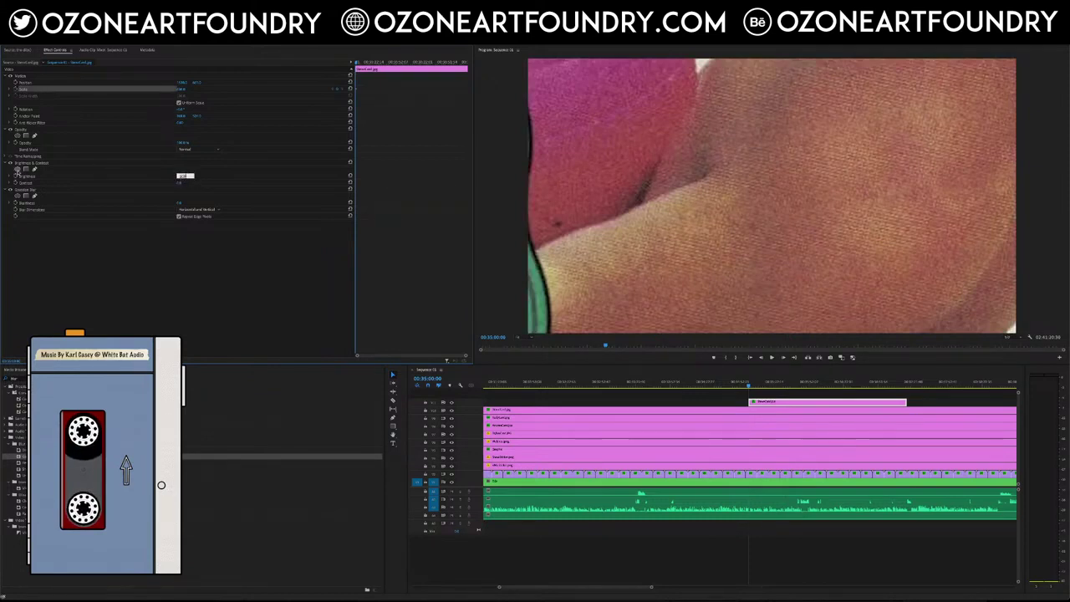
{"action": "key", "text": "Return"}
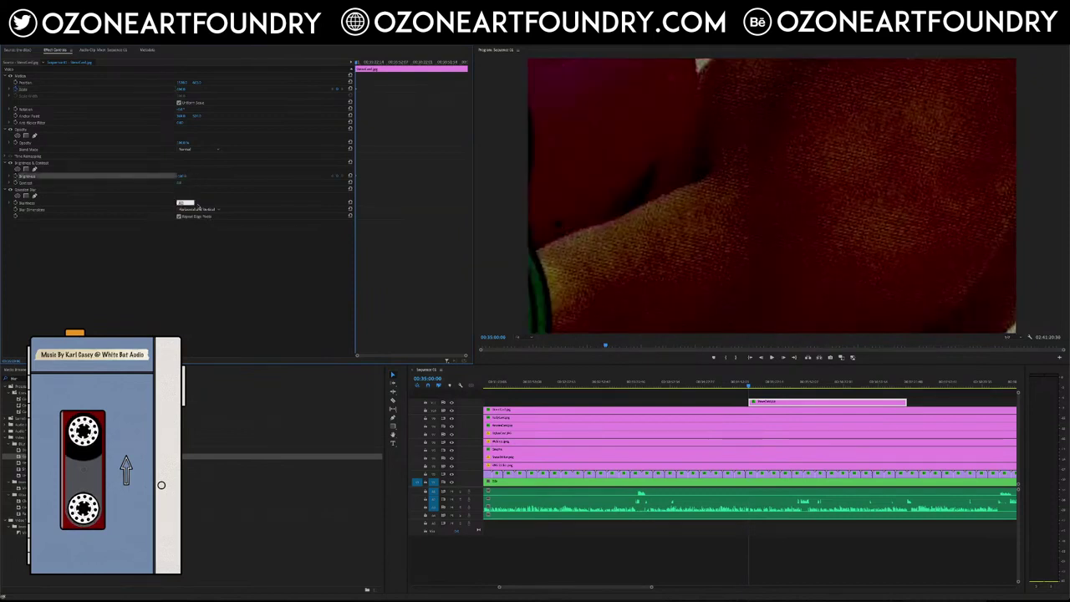
{"action": "key", "text": "Return"}
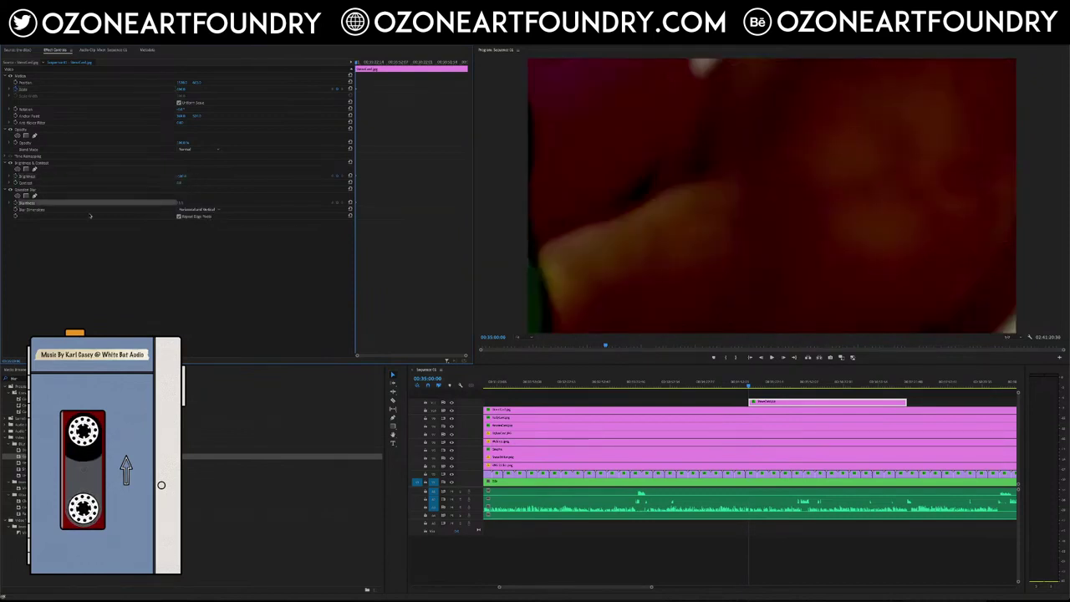
Step: Move the playhead a few seconds past the card's starting keyframes
{"action": "left_click", "coordinate": [442, 385]}
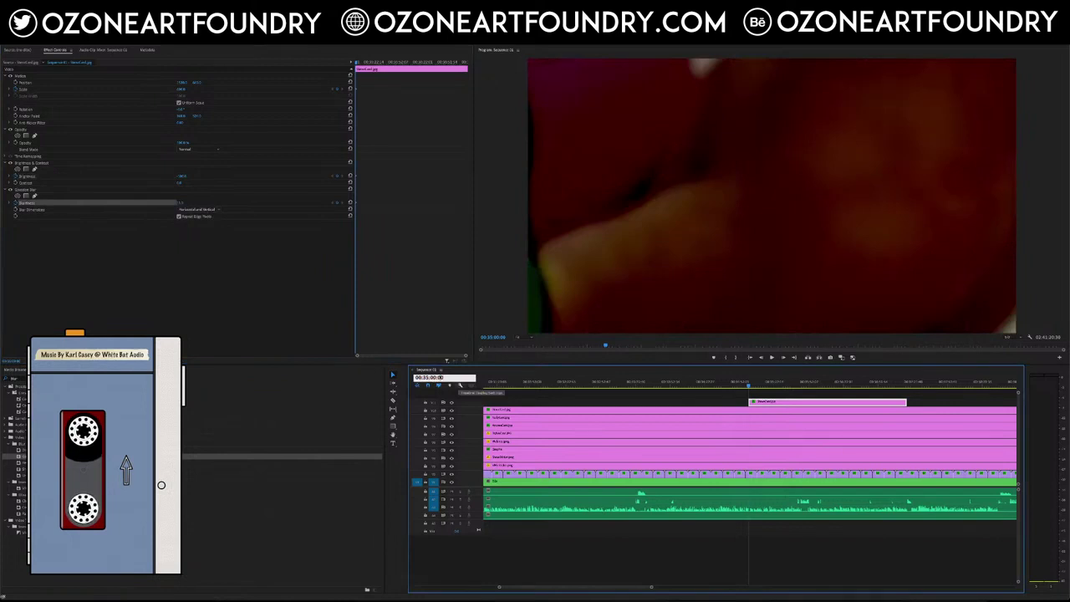
{"action": "key", "text": "BackSpace"}
{"action": "type", "text": "3"}
{"action": "key", "text": "Return"}
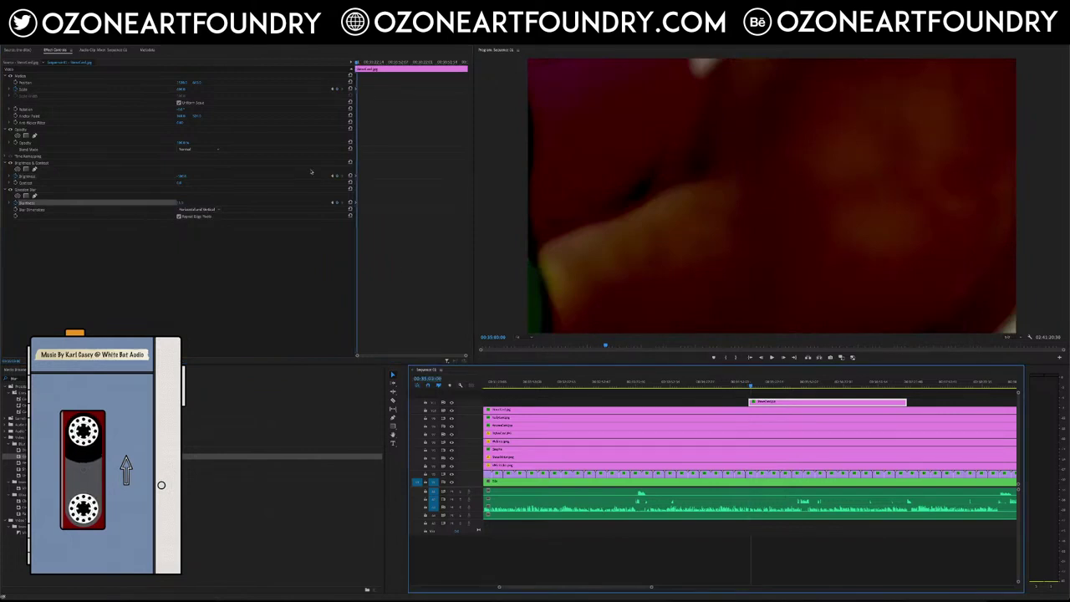
Step: Add ending keyframes at 00:35:02:00 that shrink the card back to its place on the stack, with brightness and blurriness at 0
{"action": "left_click", "coordinate": [186, 88]}
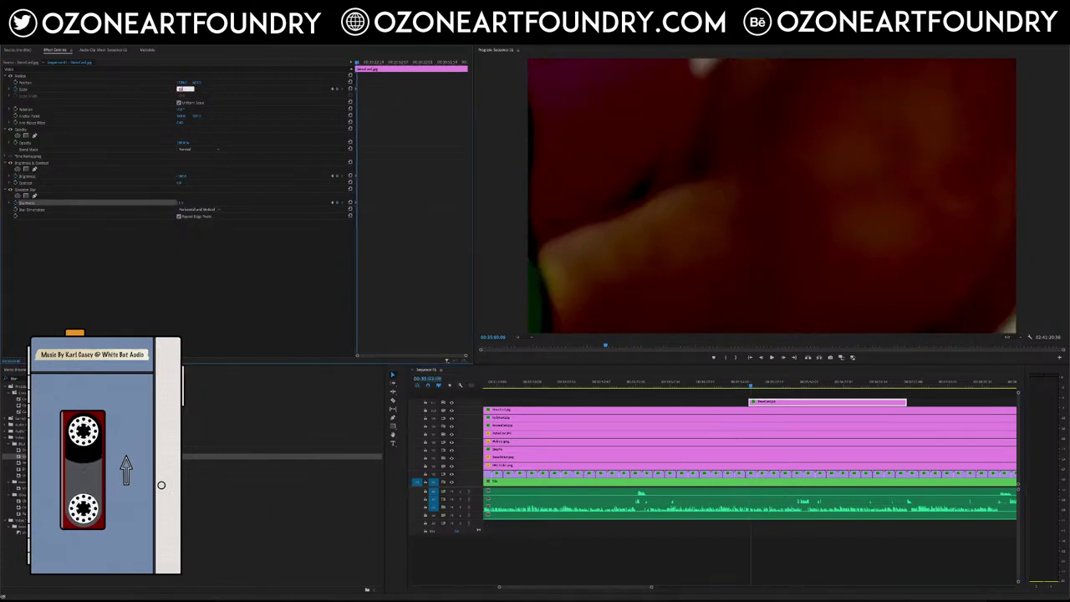
{"action": "type", "text": "50"}
{"action": "key", "text": "Return"}
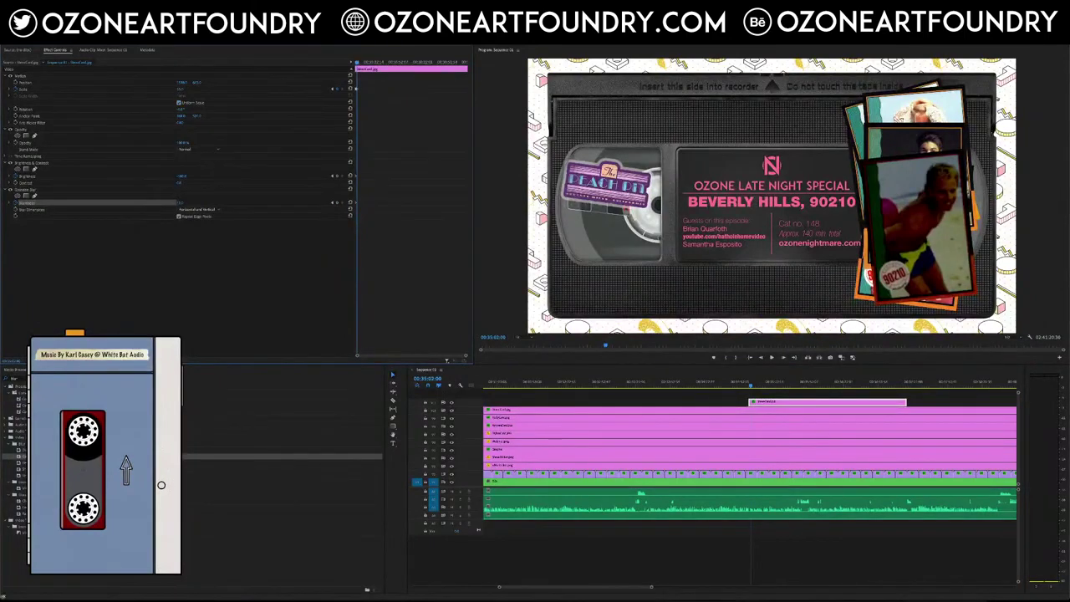
{"action": "key", "text": "Tab"}
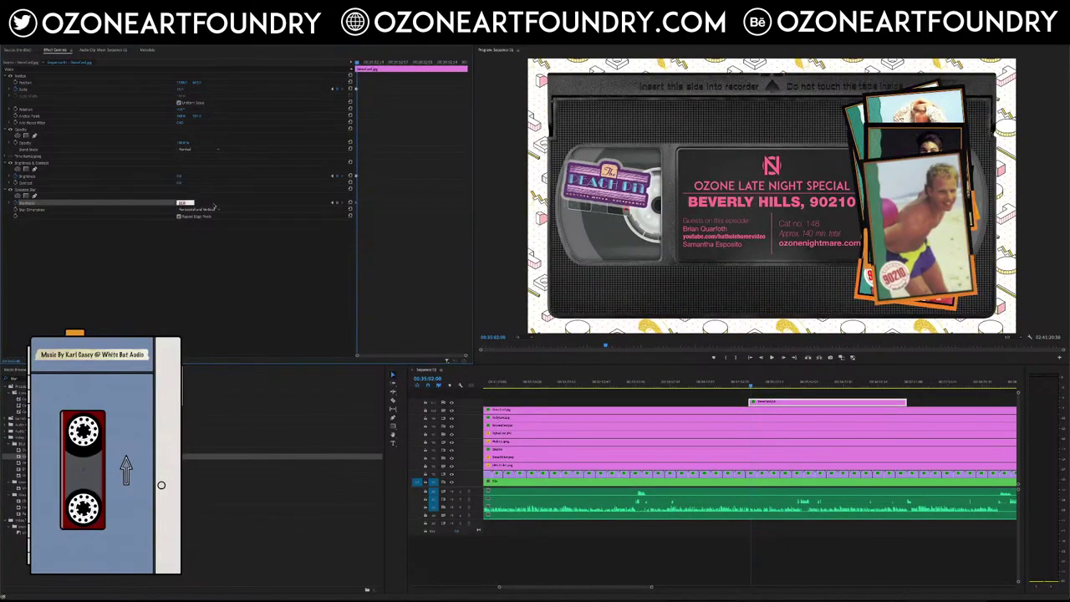
{"action": "type", "text": "0"}
{"action": "key", "text": "Return"}
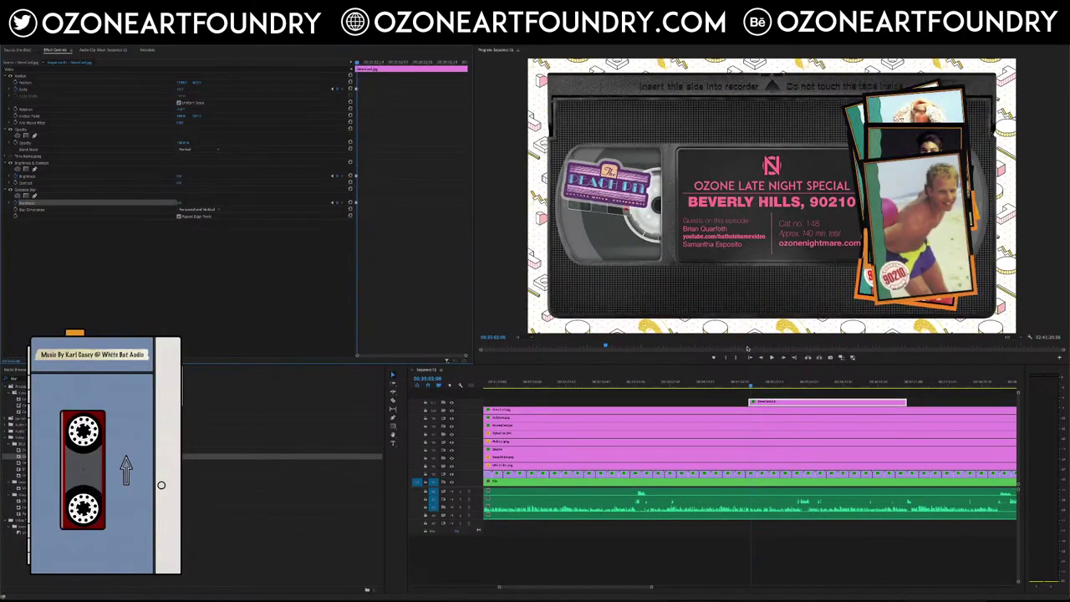
Step: Play back the card's shrink-in animation several times from just before its clip starts to check the timing and motion
{"action": "left_click_drag", "start_coordinate": [751, 385], "coordinate": [748, 387]}
{"action": "key", "text": "space"}
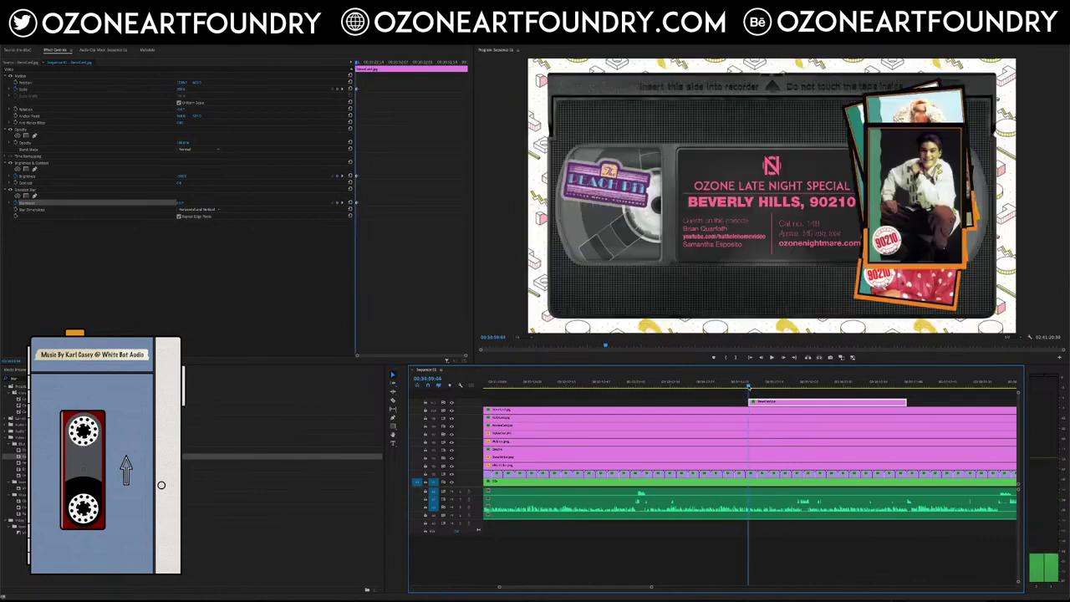
{"action": "left_click", "coordinate": [772, 358]}
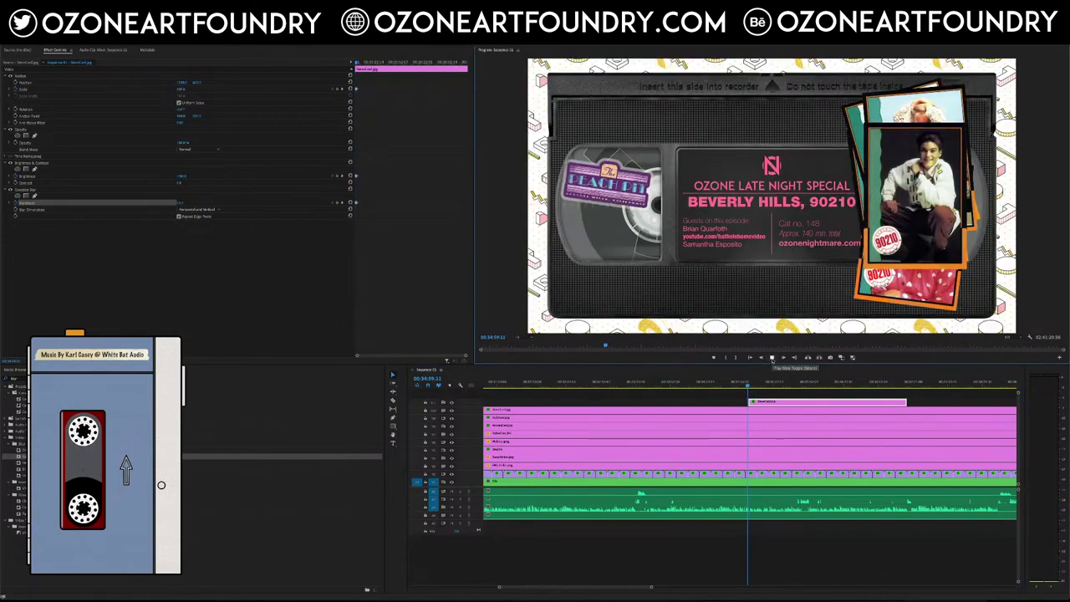
{"action": "left_click", "coordinate": [772, 357]}
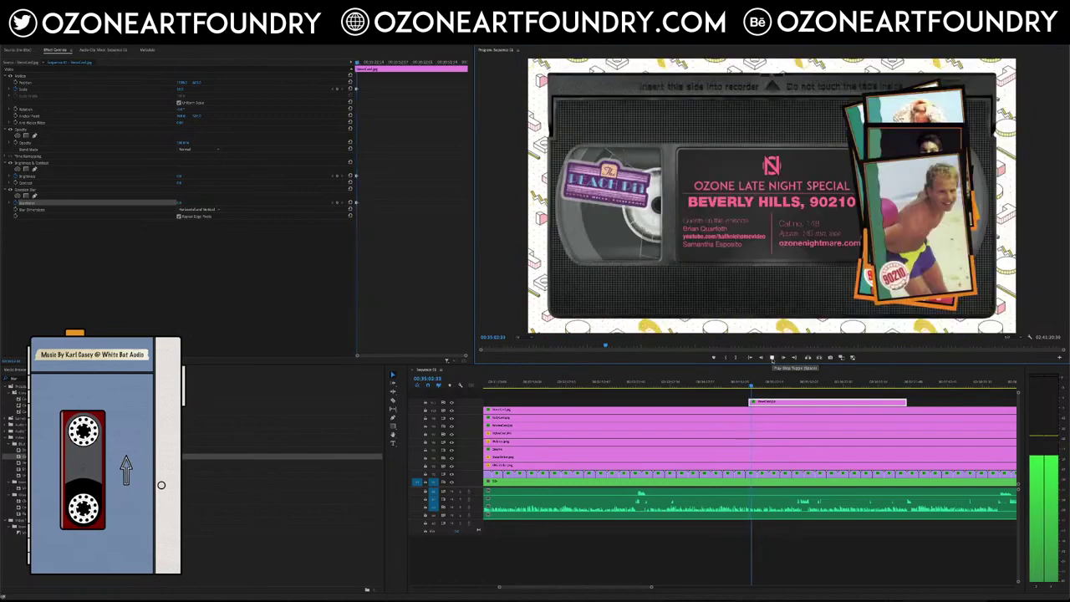
{"action": "left_click", "coordinate": [772, 359]}
{"action": "left_click_drag", "start_coordinate": [752, 387], "coordinate": [747, 387]}
{"action": "left_click", "coordinate": [773, 358]}
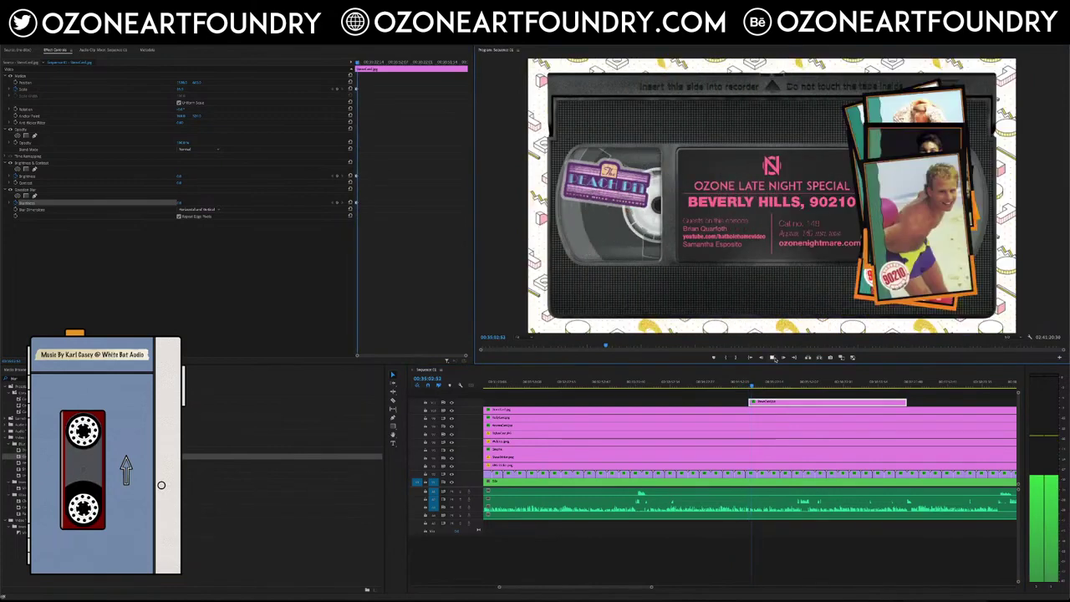
{"action": "left_click", "coordinate": [773, 358]}
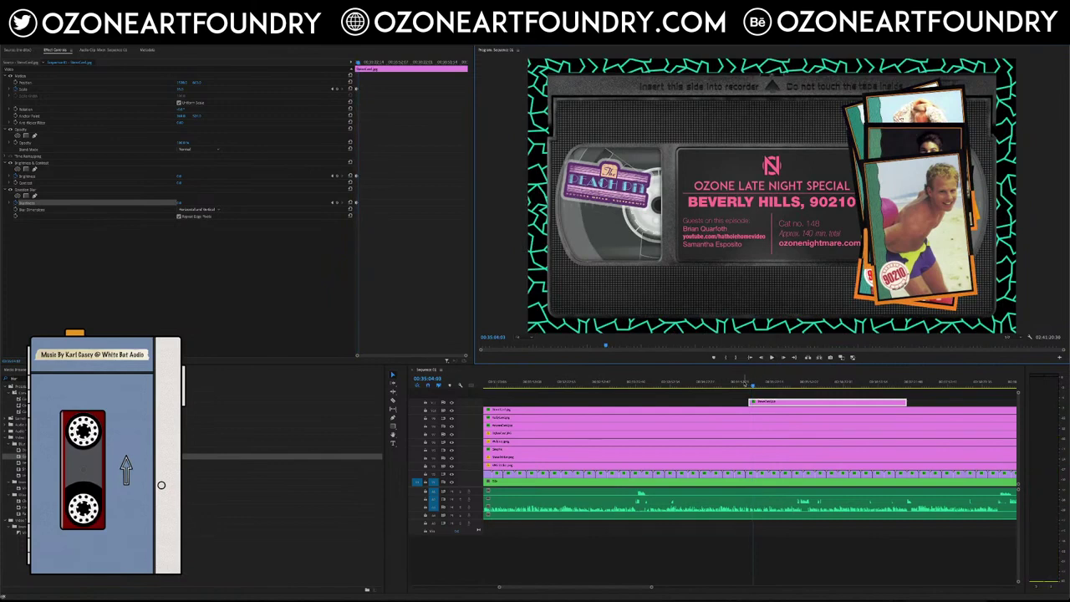
{"action": "left_click", "coordinate": [745, 382]}
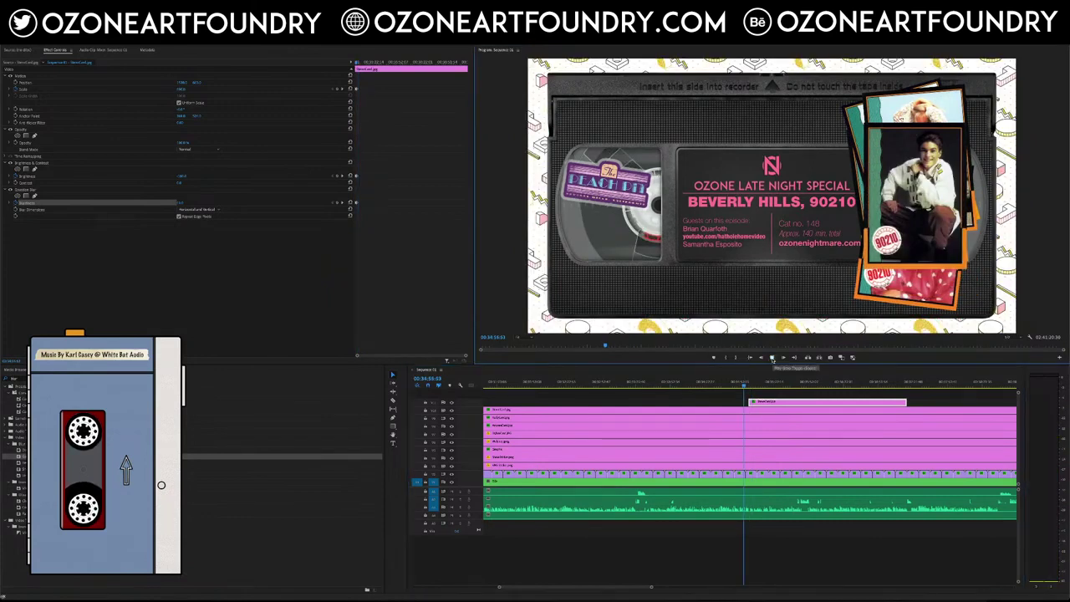
{"action": "left_click", "coordinate": [773, 358]}
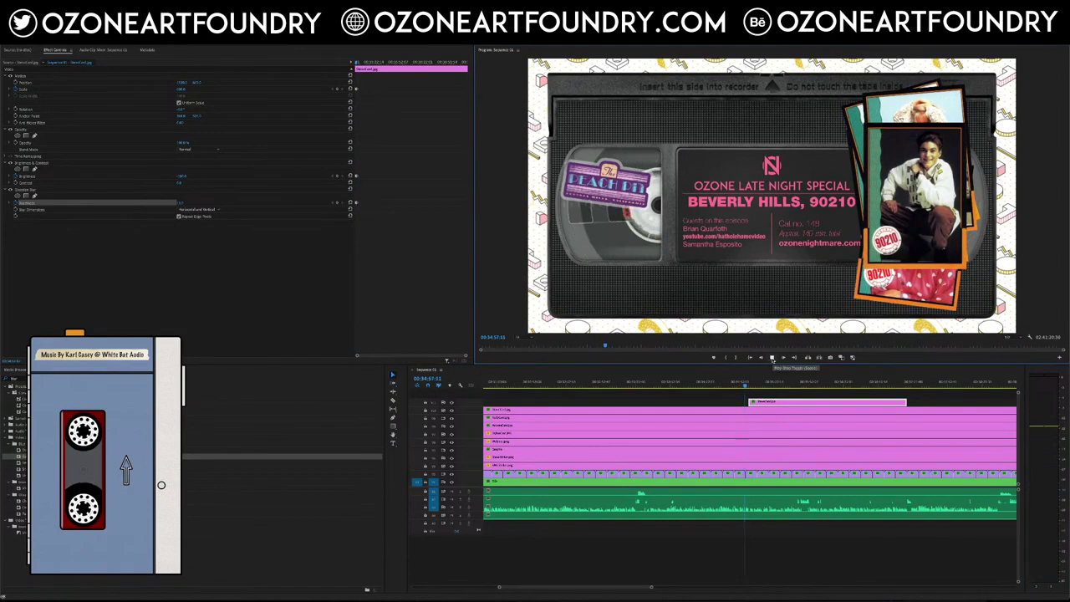
{"action": "left_click_drag", "start_coordinate": [499, 587], "coordinate": [540, 585]}
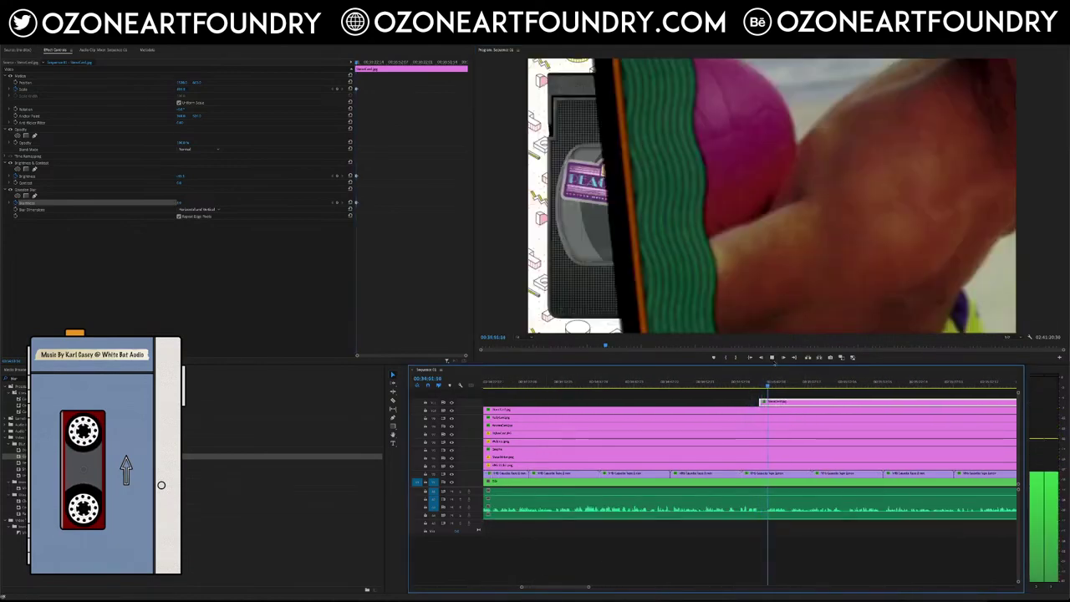
{"action": "left_click_drag", "start_coordinate": [771, 385], "coordinate": [761, 388]}
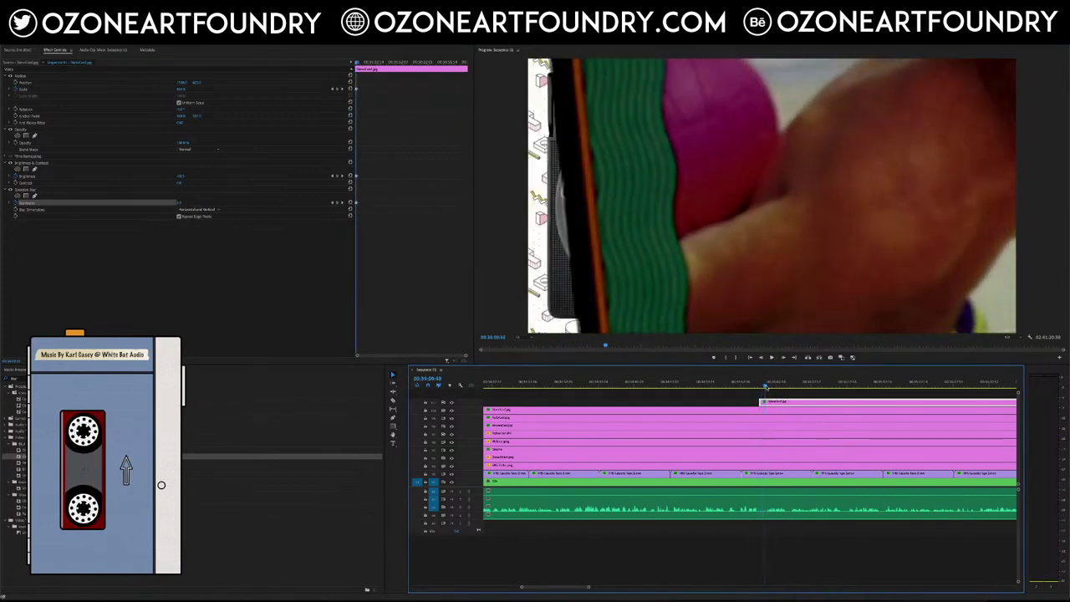
{"action": "key", "text": "space"}
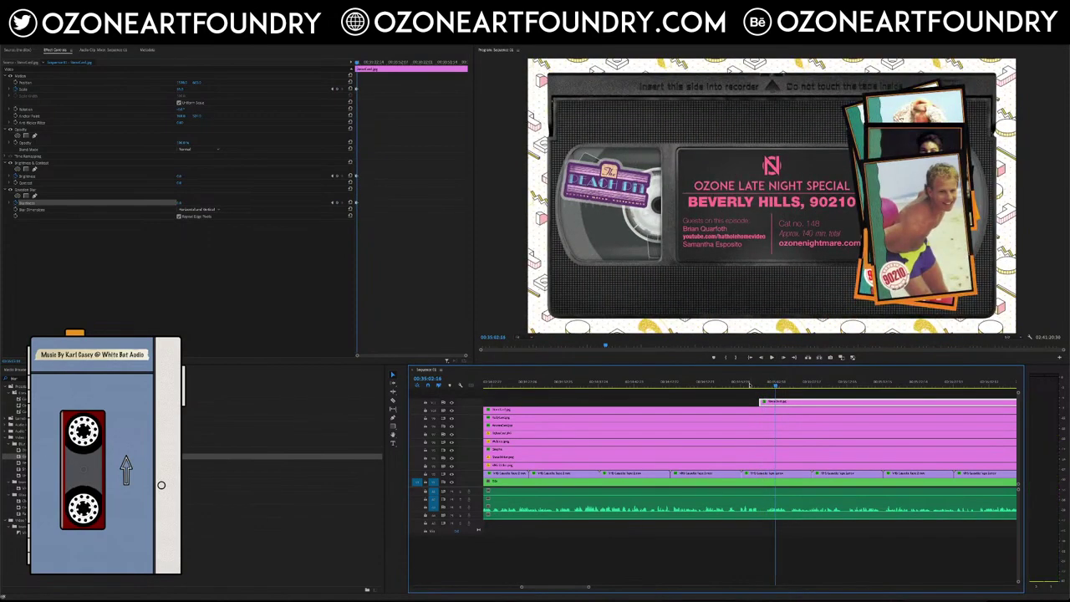
{"action": "left_click", "coordinate": [748, 386]}
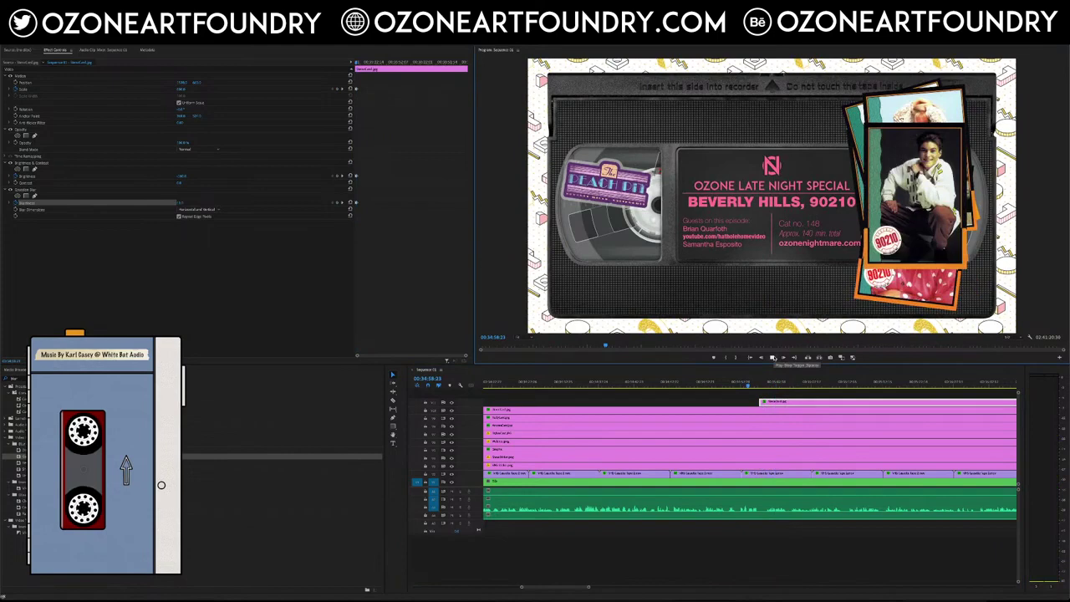
{"action": "left_click", "coordinate": [773, 357]}
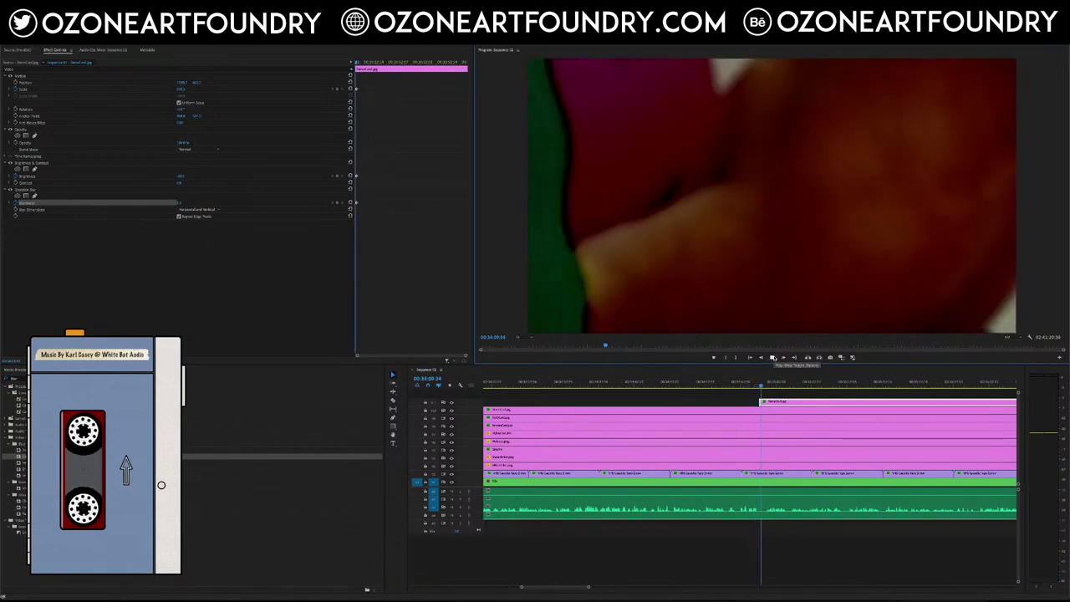